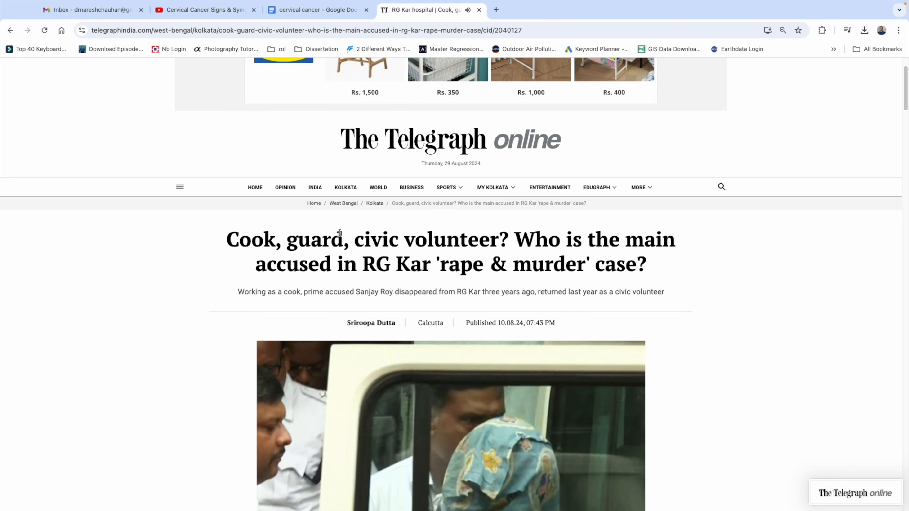
# Step: Capture a screenshot of the article's two-line headline and bring the body text below the photo into view
pyautogui.moveTo(209, 221); pyautogui.dragTo(684, 286)
pyautogui.scroll(-10, 521, 326)
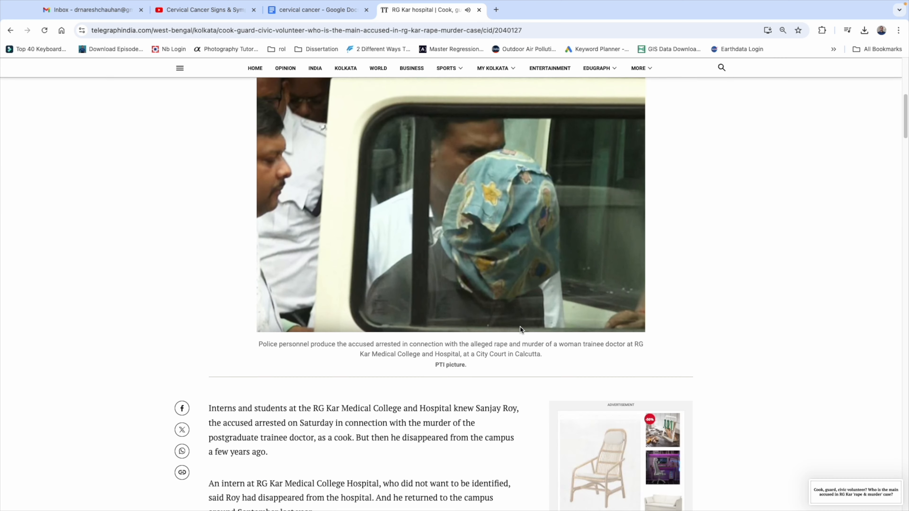
pyautogui.scroll(-2, 278, 288)
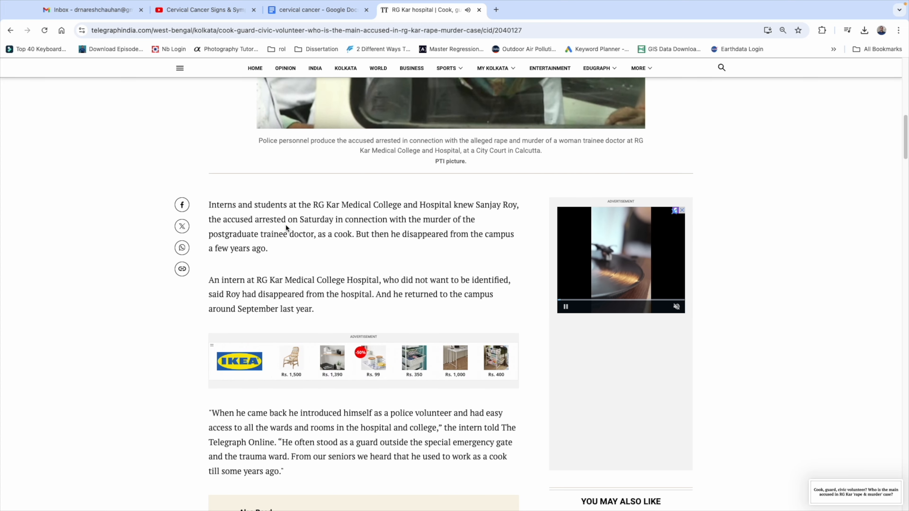
pyautogui.scroll(4, 284, 356)
pyautogui.scroll(-2, 284, 356)
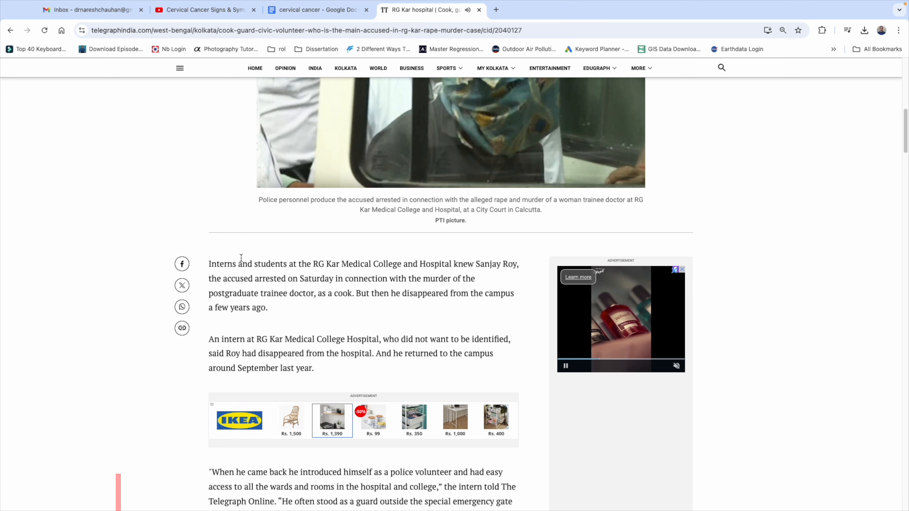
# Step: Inspect the article's body section with the developer tools' element picker, and close the developer tools
pyautogui.rightClick(217, 247)
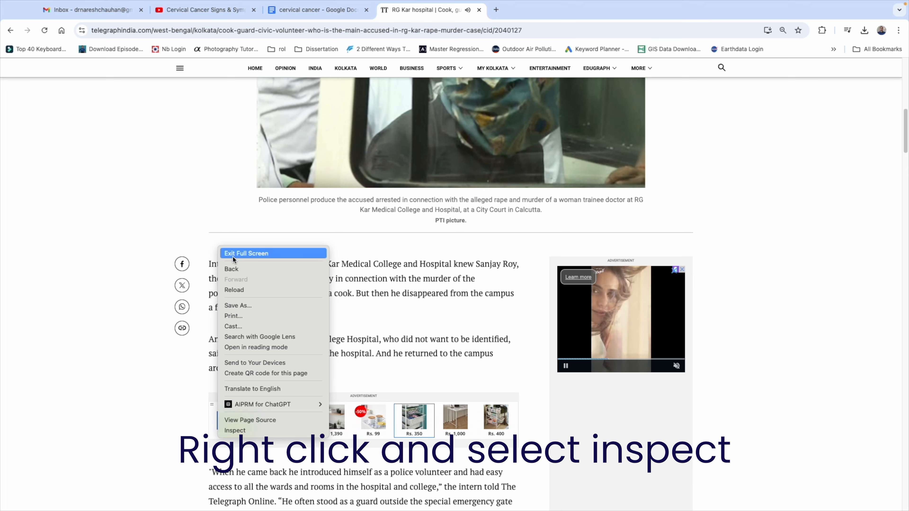
pyautogui.click(267, 430)
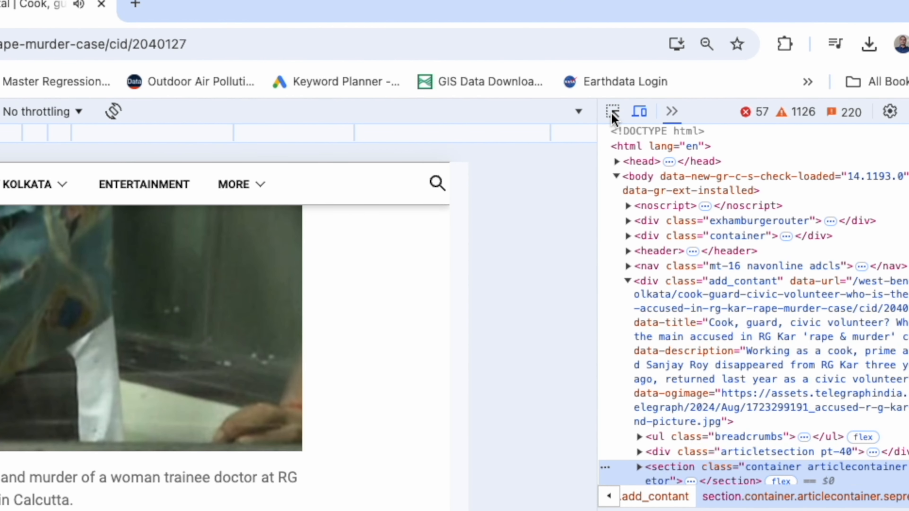
pyautogui.click(613, 114)
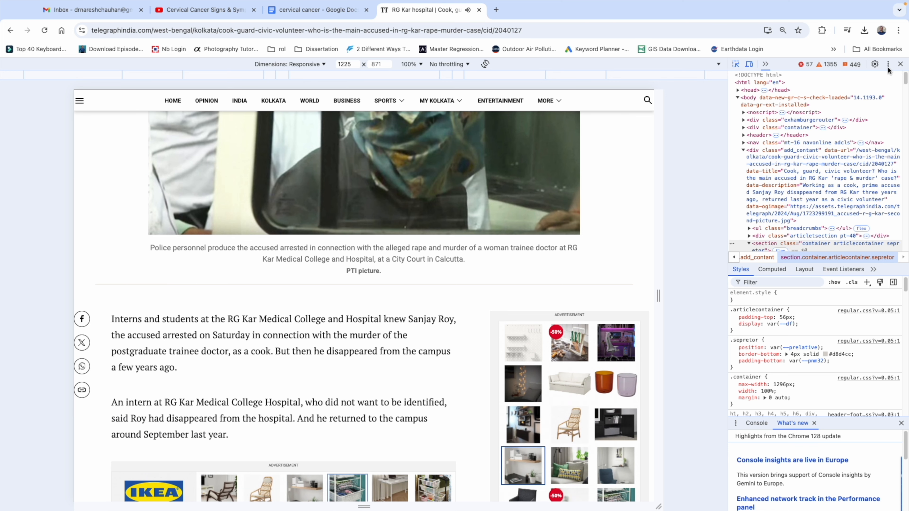
pyautogui.click(901, 64)
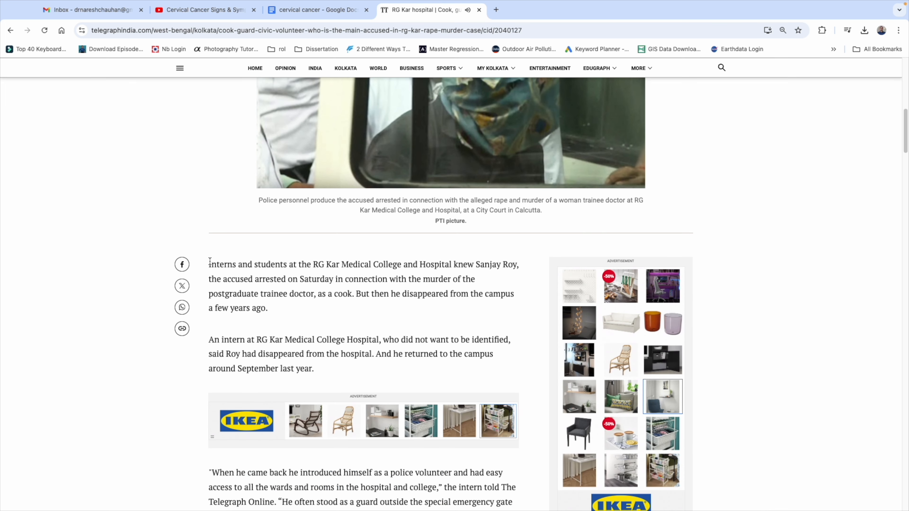
# Step: Select the opening paragraph of the article's body text
pyautogui.moveTo(200, 264); pyautogui.dragTo(268, 306)
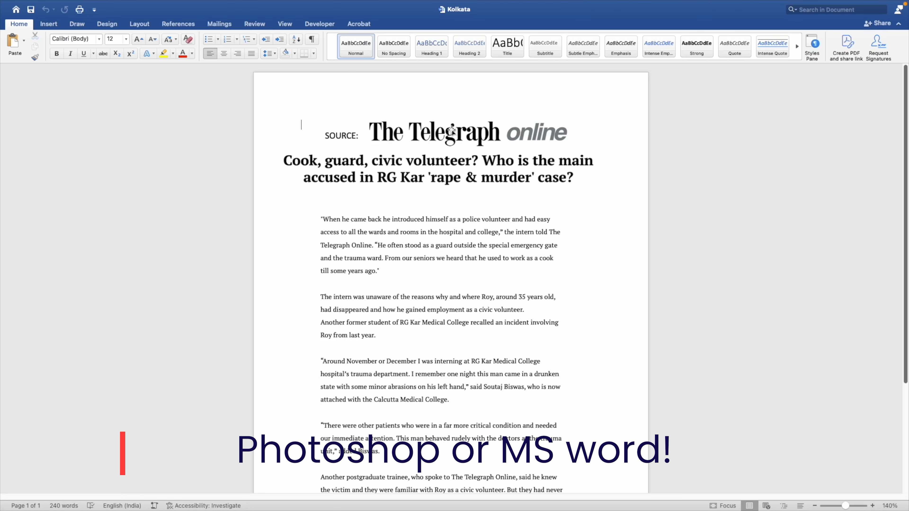
# Step: In Word, review the Kolkata document's headline image and article text box, and save the file as PDF
pyautogui.click(441, 175)
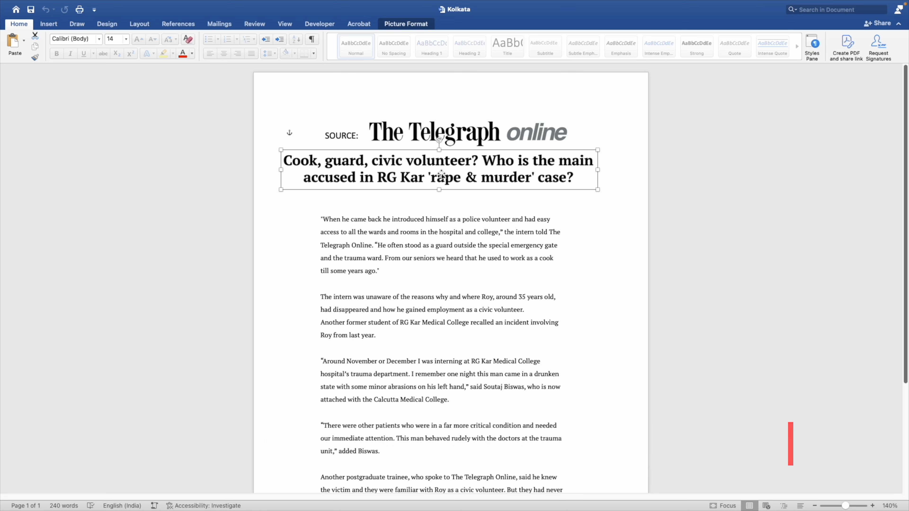
pyautogui.click(430, 252)
pyautogui.scroll(-3, 433, 236)
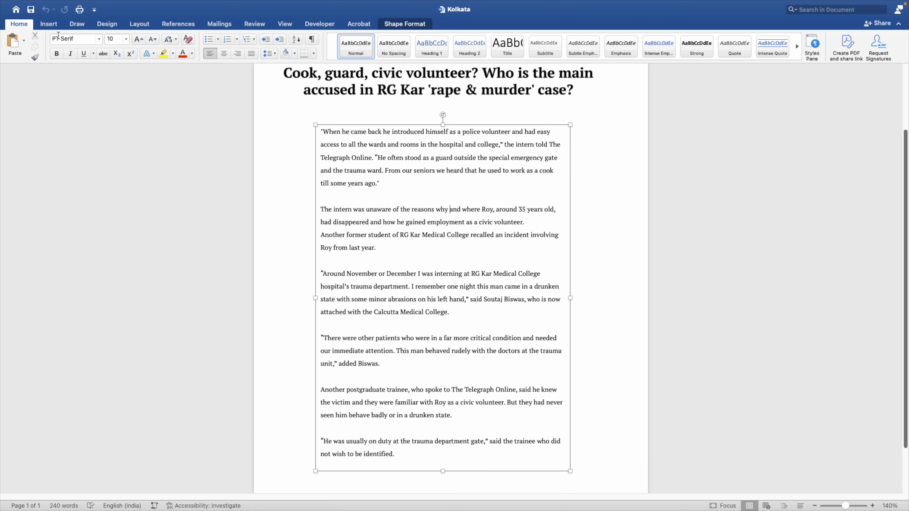
pyautogui.scroll(-2, 383, 234)
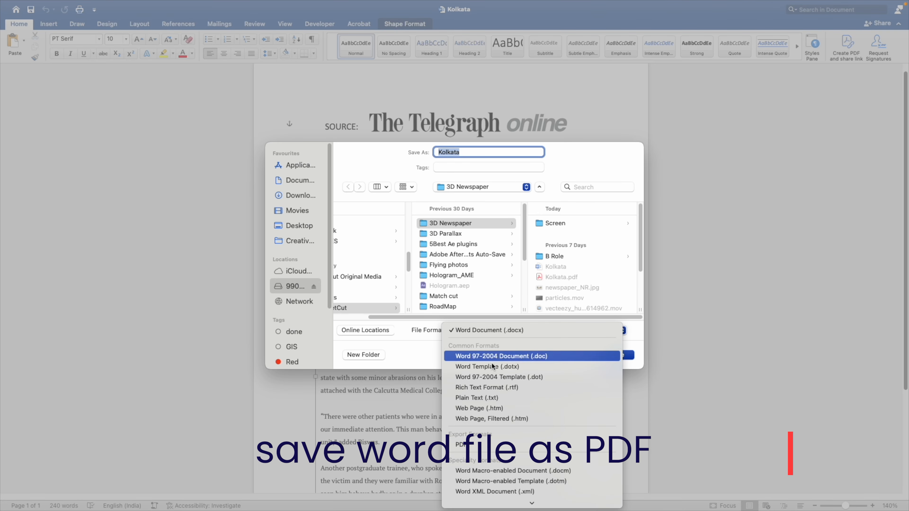
pyautogui.click(430, 299)
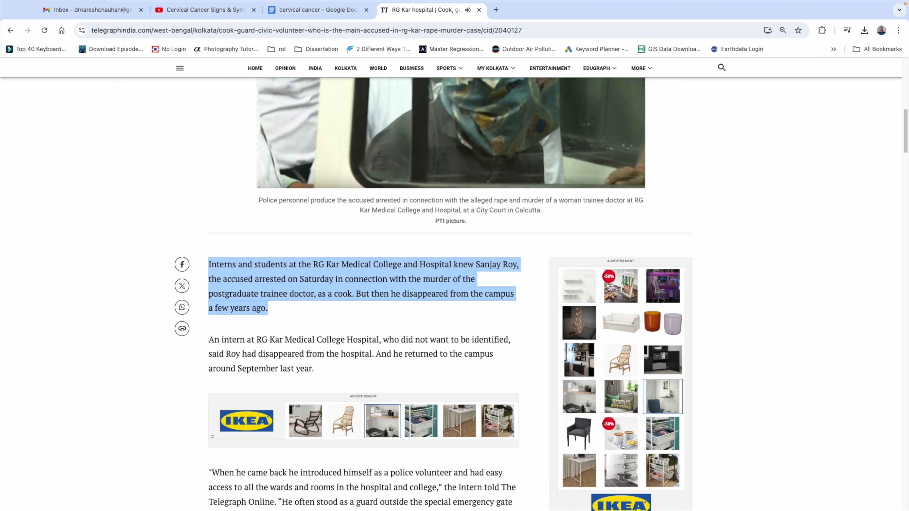
# Step: Switch to Photoshop and create a new 1920 × 1080 px document at 72 ppi with a white background
pyautogui.click(512, 494)
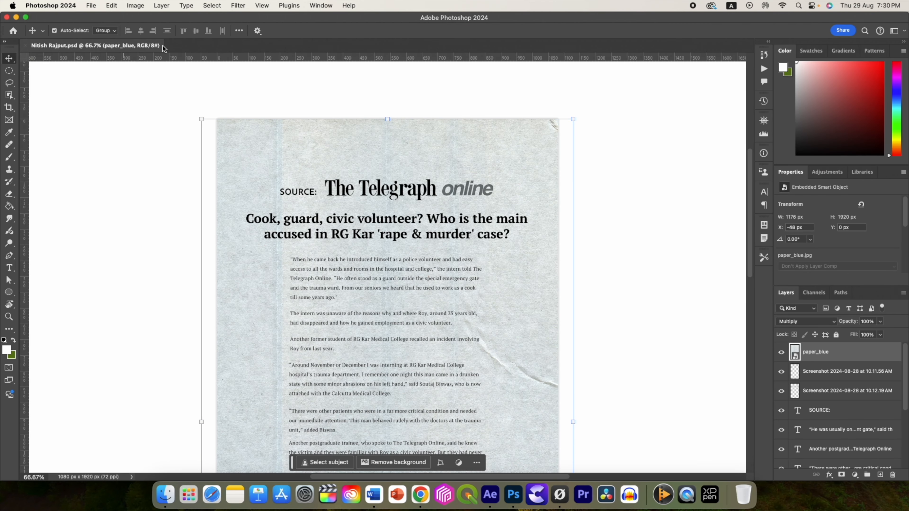
pyautogui.click(90, 6)
pyautogui.click(101, 23)
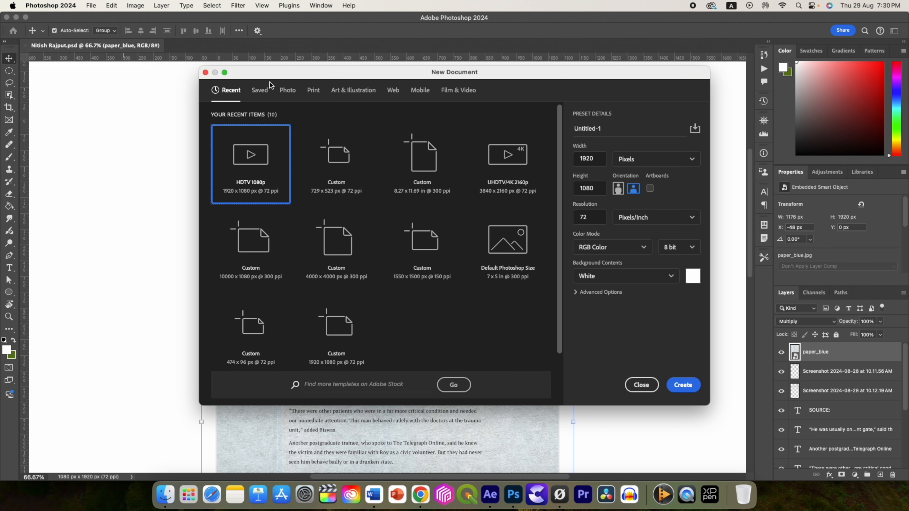
pyautogui.click(684, 386)
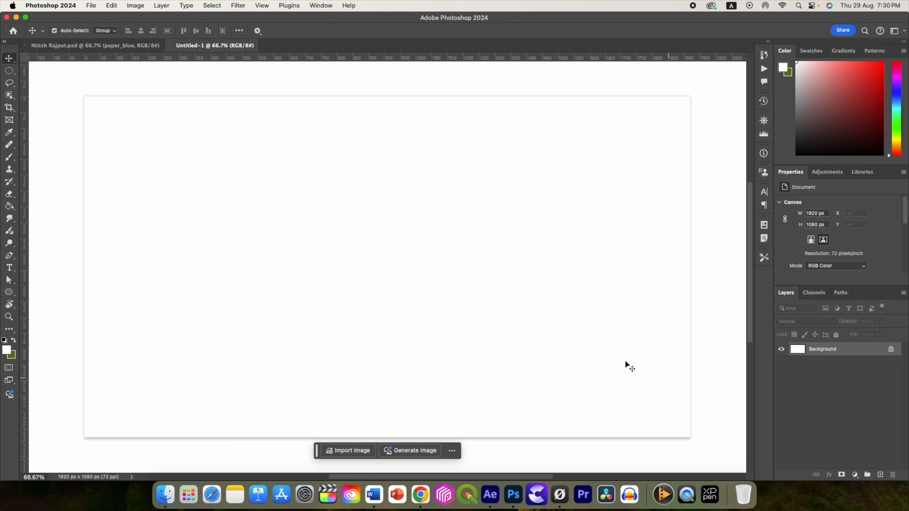
# Step: Place the Telegraph online logo screenshot from the recent files on the canvas, scaled to about 654 × 104 px
pyautogui.click(165, 495)
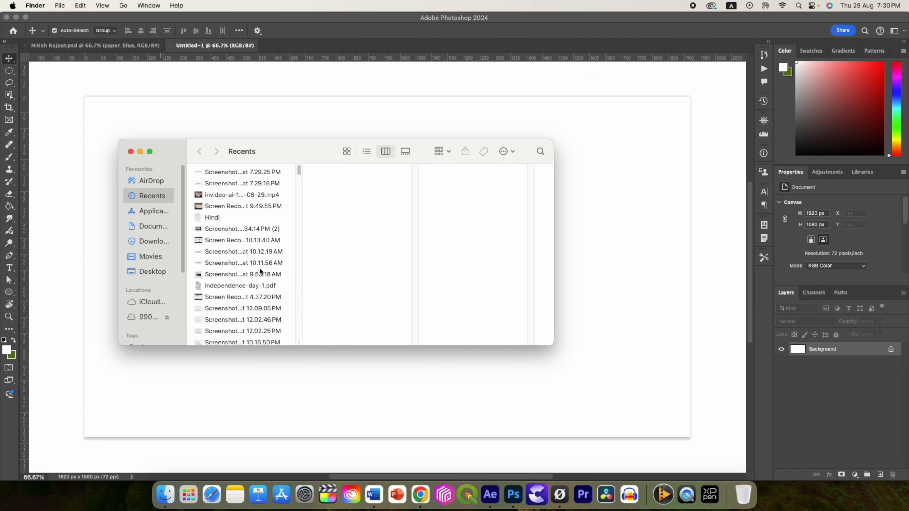
pyautogui.click(219, 172)
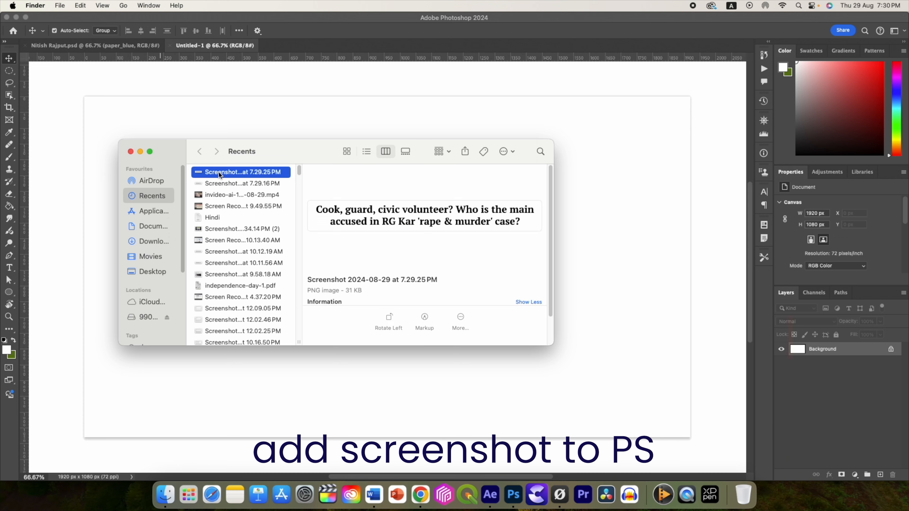
pyautogui.click(216, 184)
pyautogui.moveTo(215, 184); pyautogui.dragTo(579, 218)
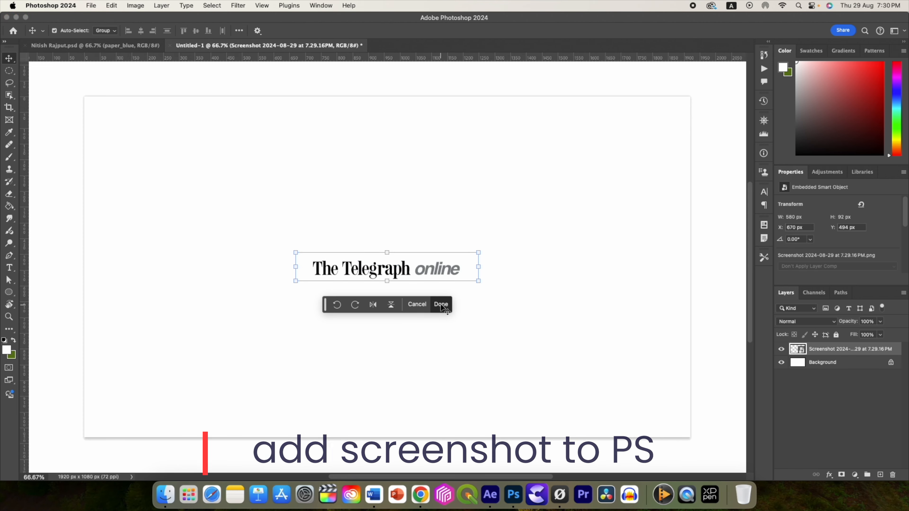
pyautogui.click(452, 303)
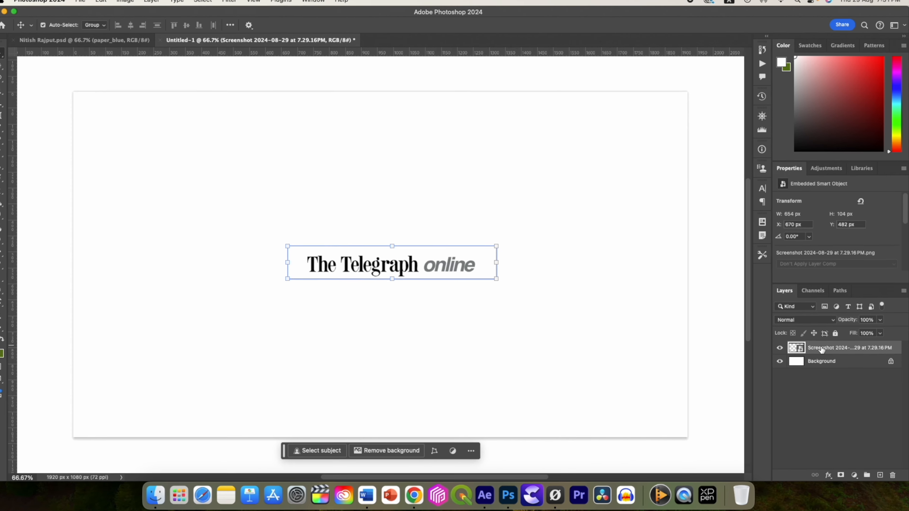
# Step: Rasterize the logo layer and remove its white background using a Color Range selection with a fuzziness of 6
pyautogui.rightClick(821, 349)
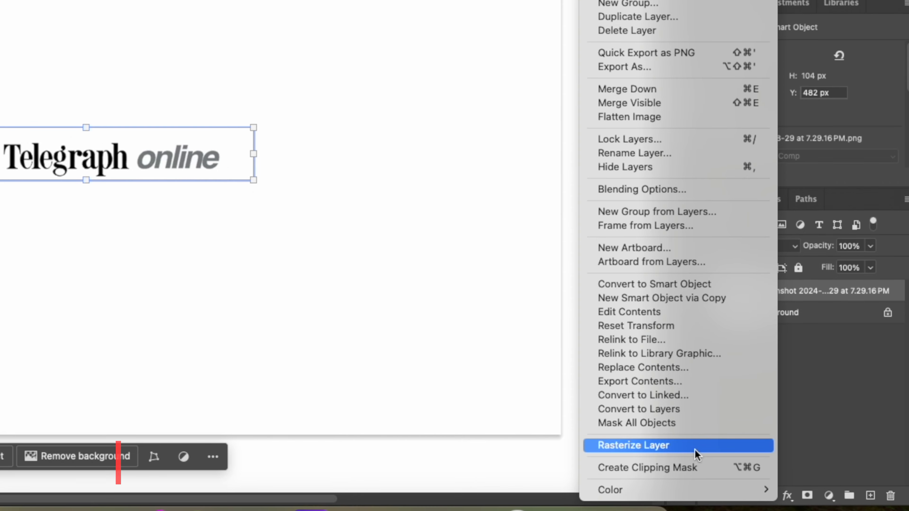
pyautogui.click(654, 451)
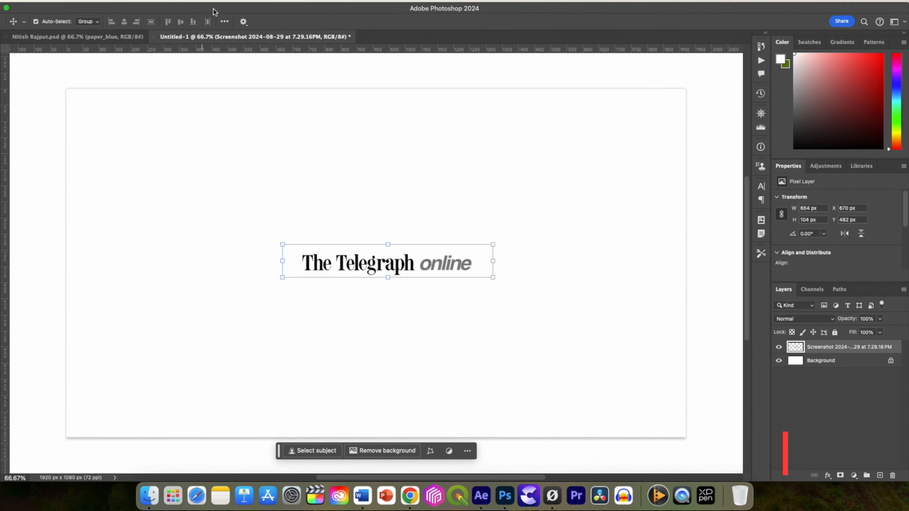
pyautogui.click(197, 4)
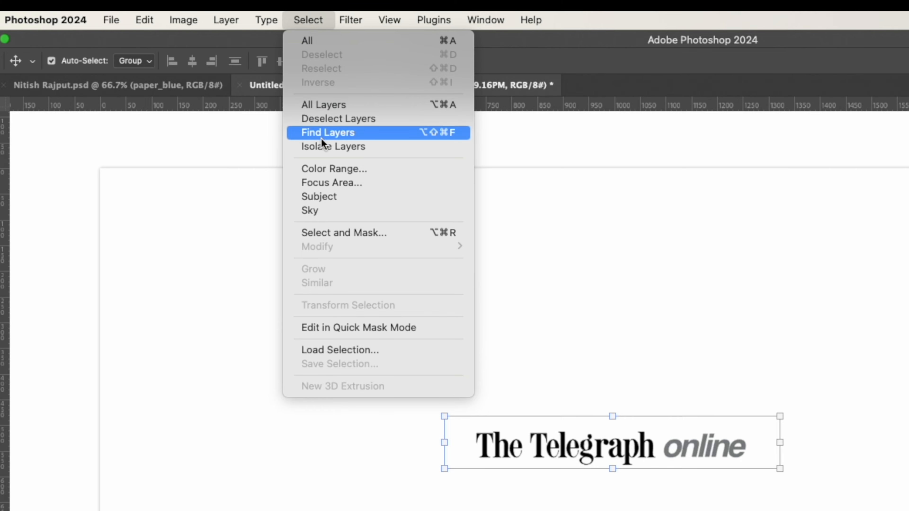
pyautogui.click(327, 168)
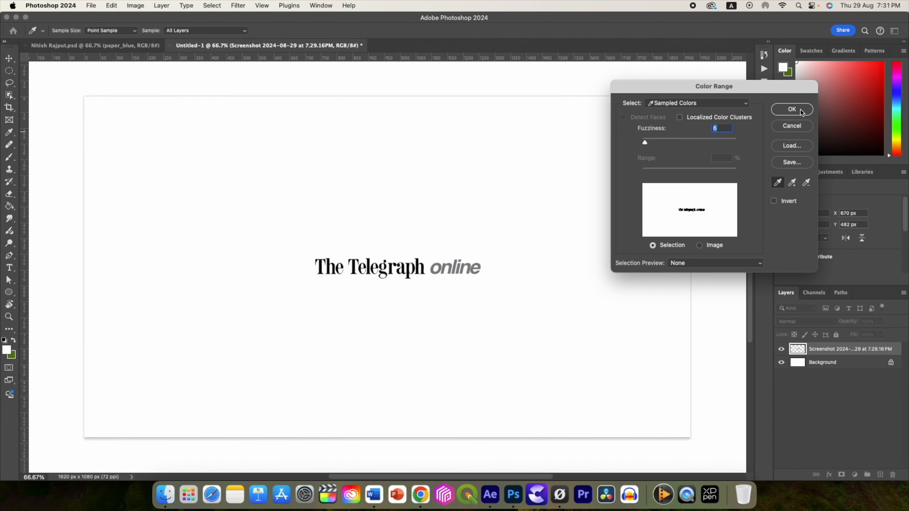
pyautogui.press('Return')
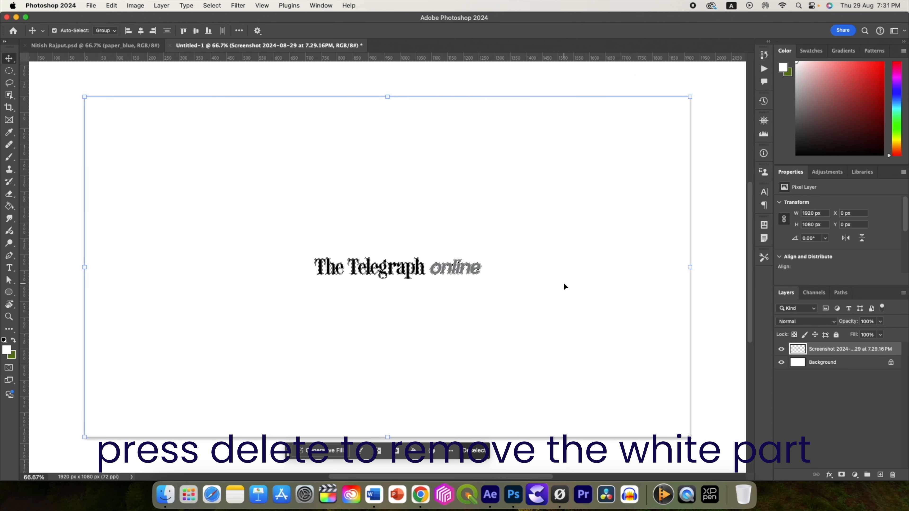
# Step: Hide the Background layer, clear the selection and move the logo up to about X 697, Y 155 px
pyautogui.click(781, 363)
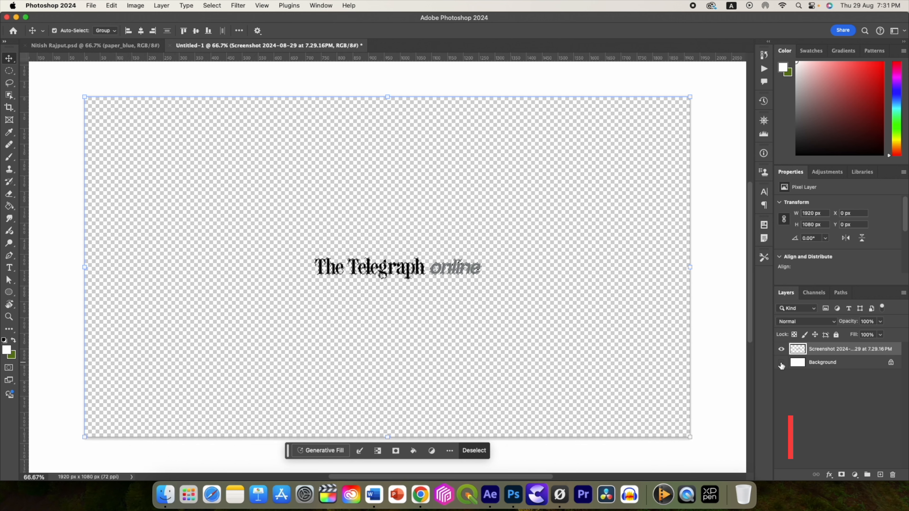
pyautogui.click(465, 452)
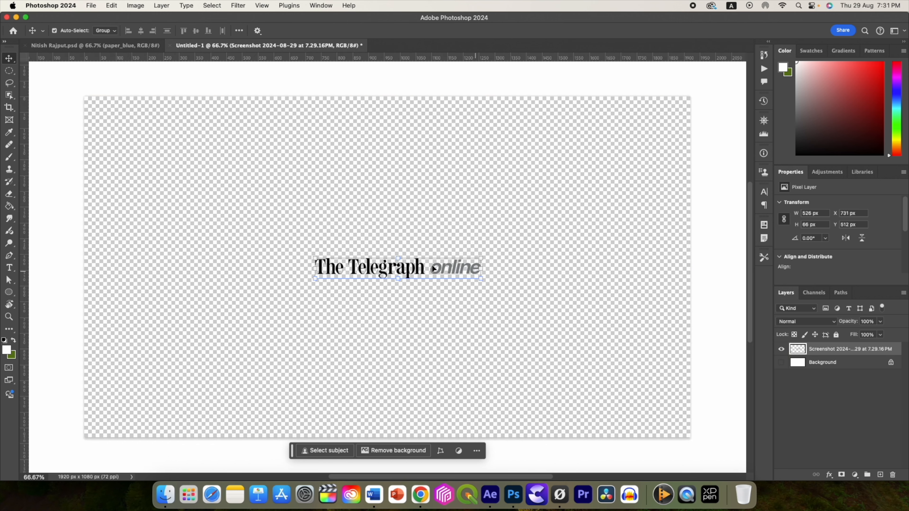
pyautogui.moveTo(385, 266); pyautogui.dragTo(383, 157)
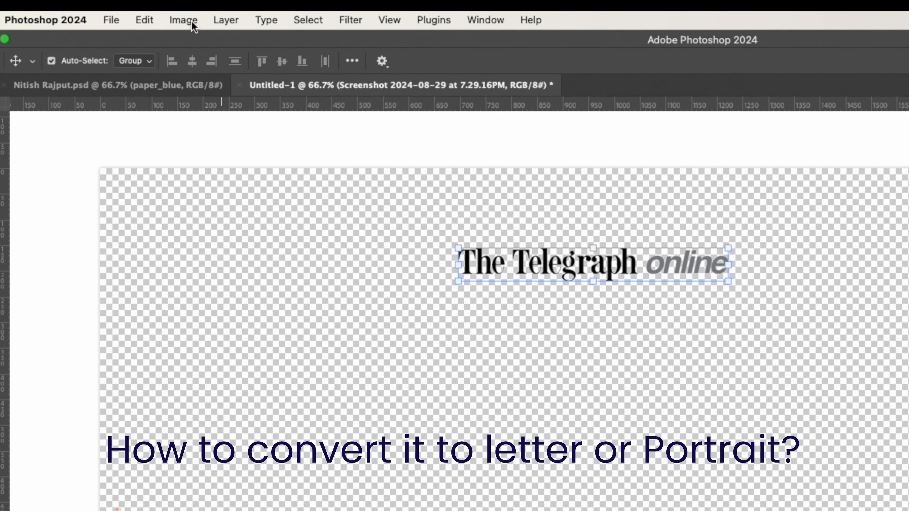
# Step: Change the canvas size to 1080 px wide by 1920 px high, accepting the clipping
pyautogui.click(138, 6)
pyautogui.click(197, 149)
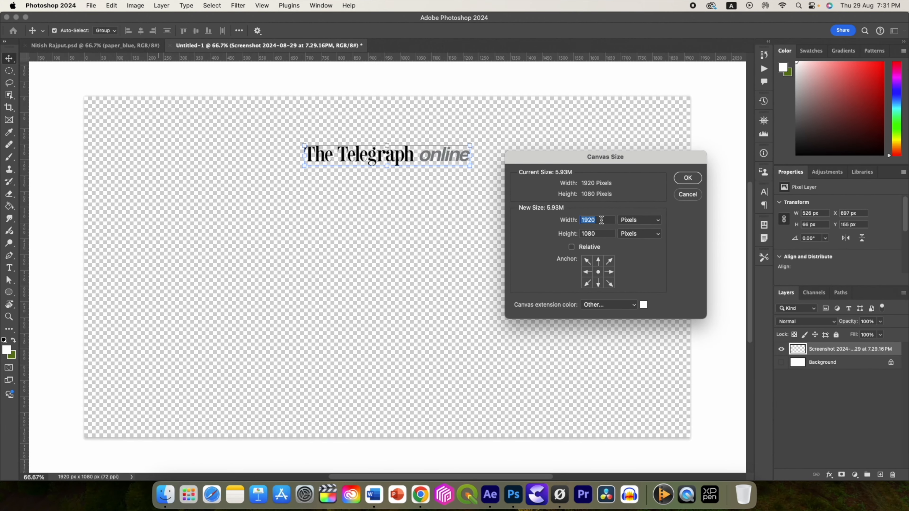
pyautogui.write('1080')
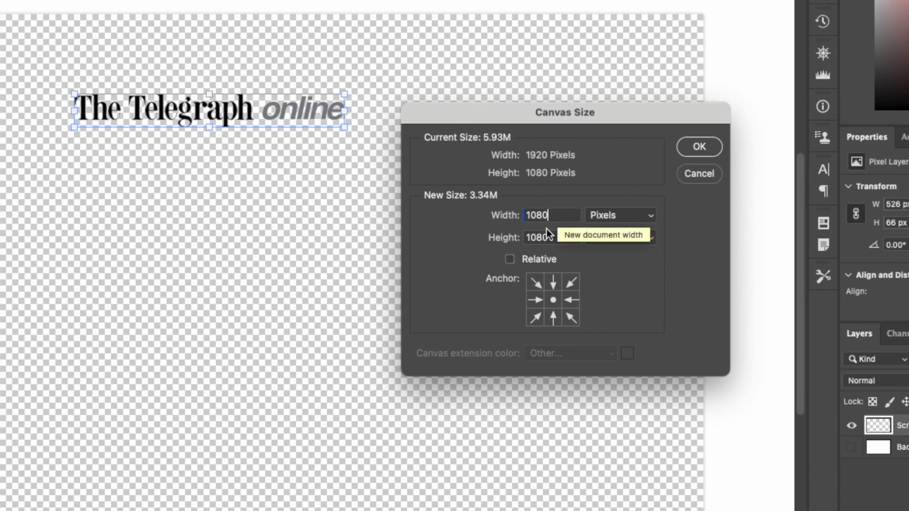
pyautogui.moveTo(549, 238); pyautogui.dragTo(515, 237)
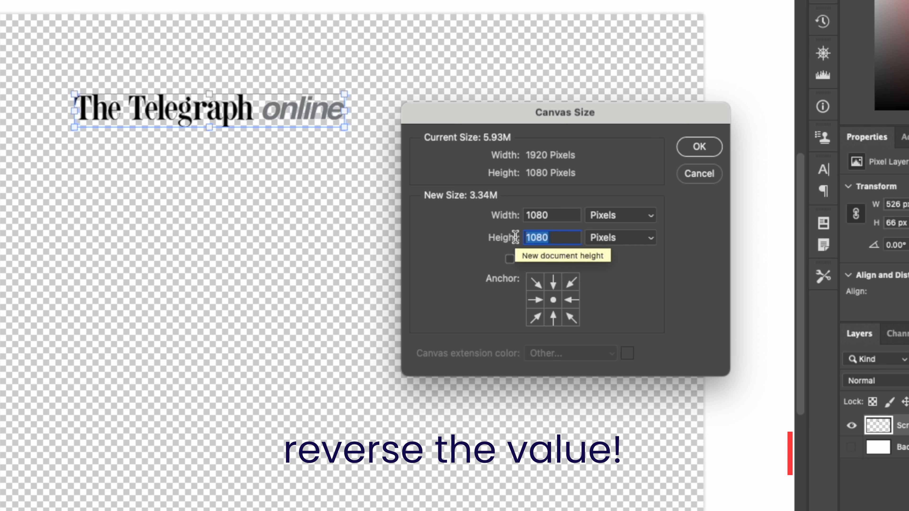
pyautogui.write('1920')
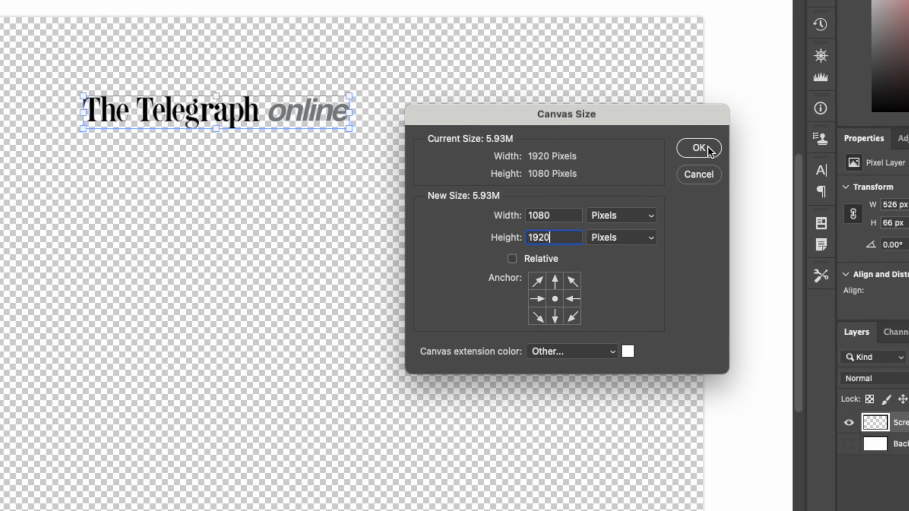
pyautogui.click(715, 149)
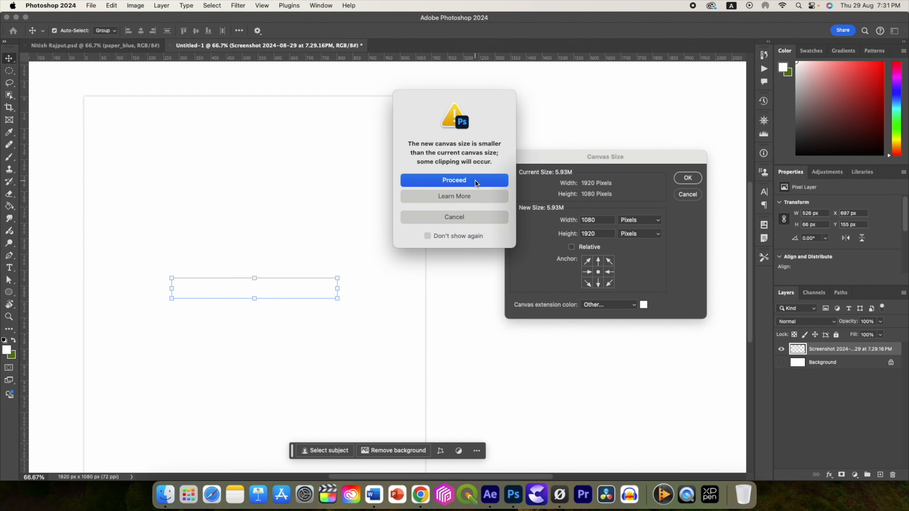
pyautogui.click(475, 181)
# Step: Move the logo up near the top edge of the portrait canvas, to about X 277, Y 139 px
pyautogui.scroll(-5, 305, 238)
pyautogui.scroll(8, 356, 217)
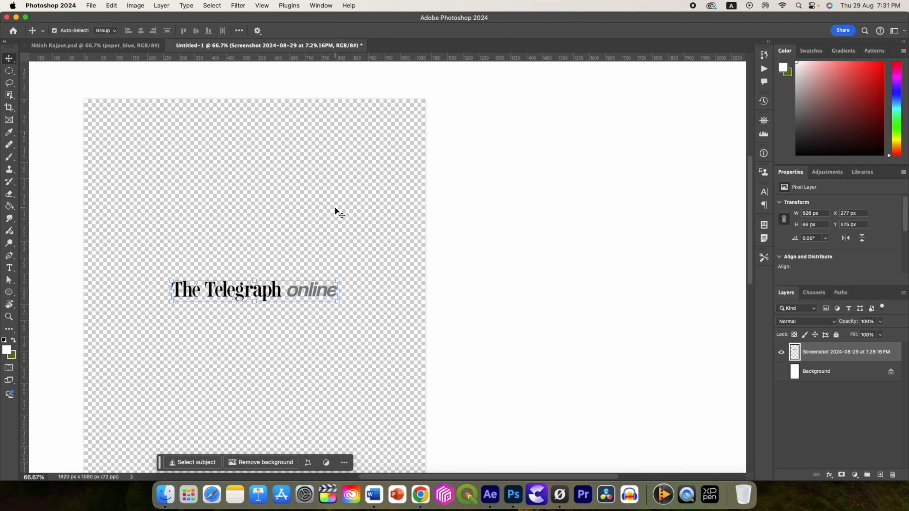
pyautogui.scroll(-10, 337, 211)
pyautogui.scroll(10, 340, 210)
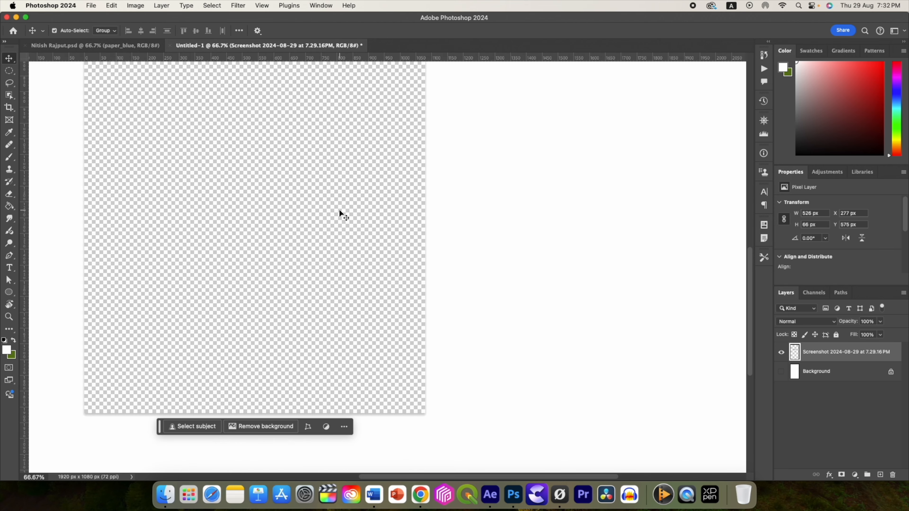
pyautogui.moveTo(265, 239); pyautogui.dragTo(261, 102)
pyautogui.scroll(2, 259, 150)
pyautogui.scroll(1, 261, 155)
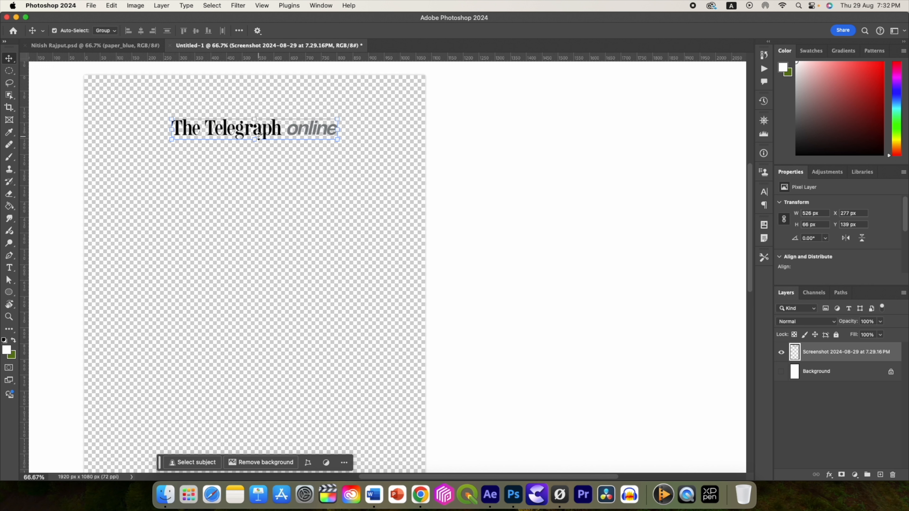
# Step: Move the logo up to about X 277, Y 101 px and close the untitled document without saving
pyautogui.moveTo(258, 133); pyautogui.dragTo(257, 118)
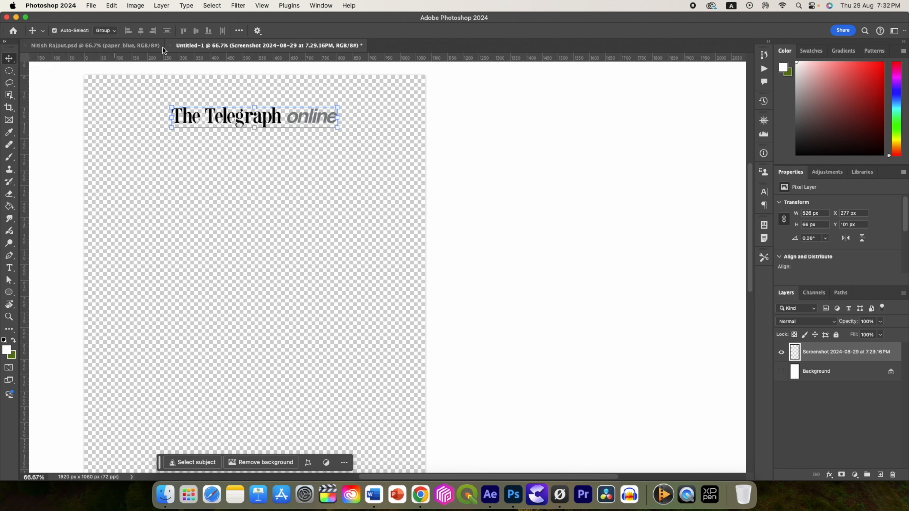
pyautogui.click(171, 45)
pyautogui.press('super+d')
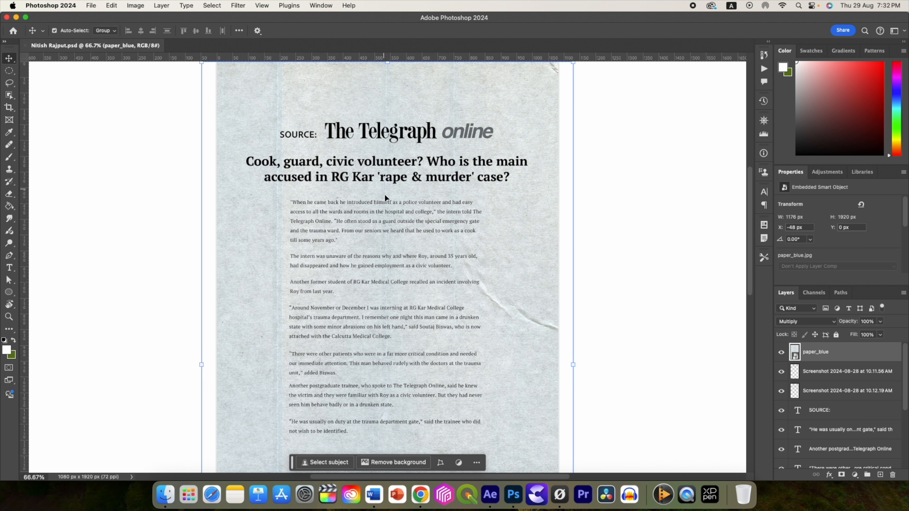
# Step: Examine the finished article page with the paper_blue texture layer hidden and shown
pyautogui.scroll(1, 390, 233)
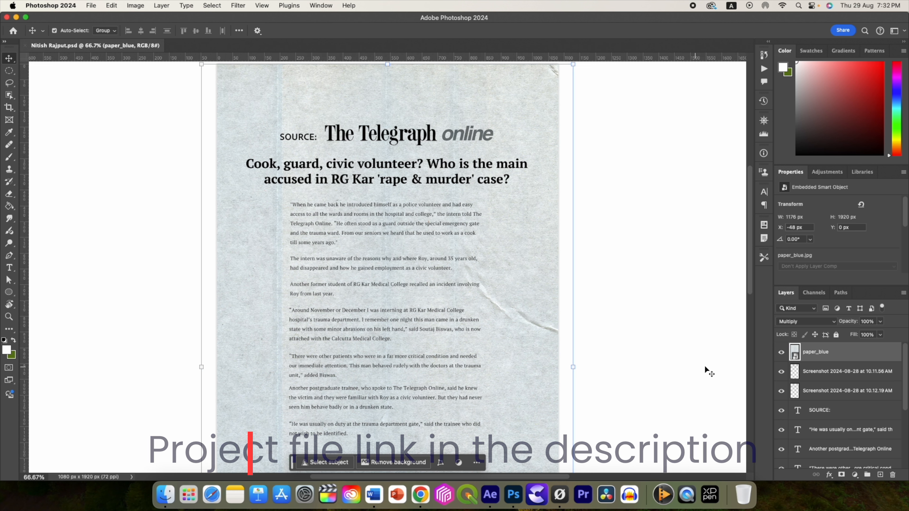
pyautogui.click(781, 352)
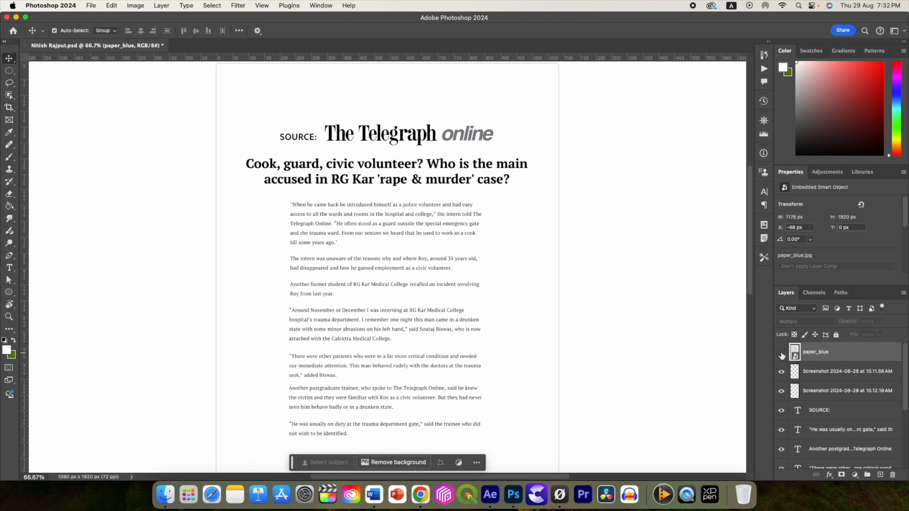
pyautogui.scroll(-2, 447, 369)
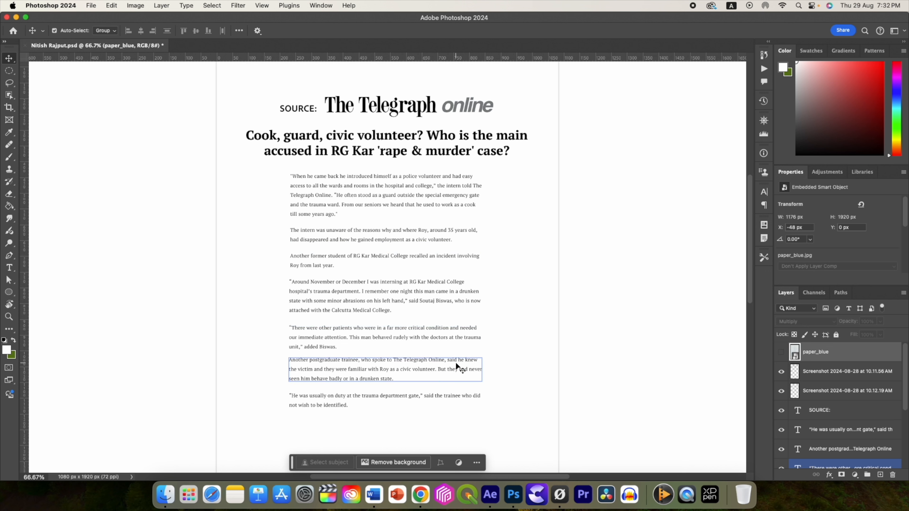
pyautogui.click(781, 351)
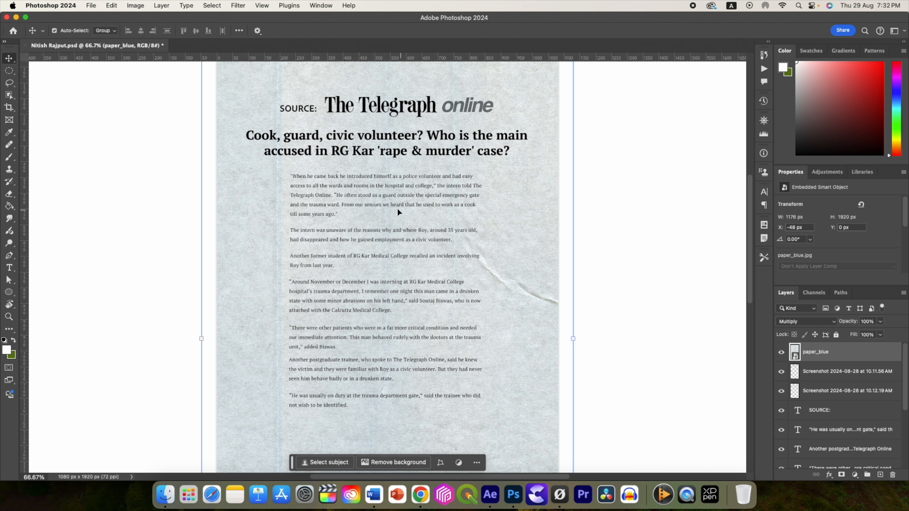
pyautogui.scroll(3, 410, 259)
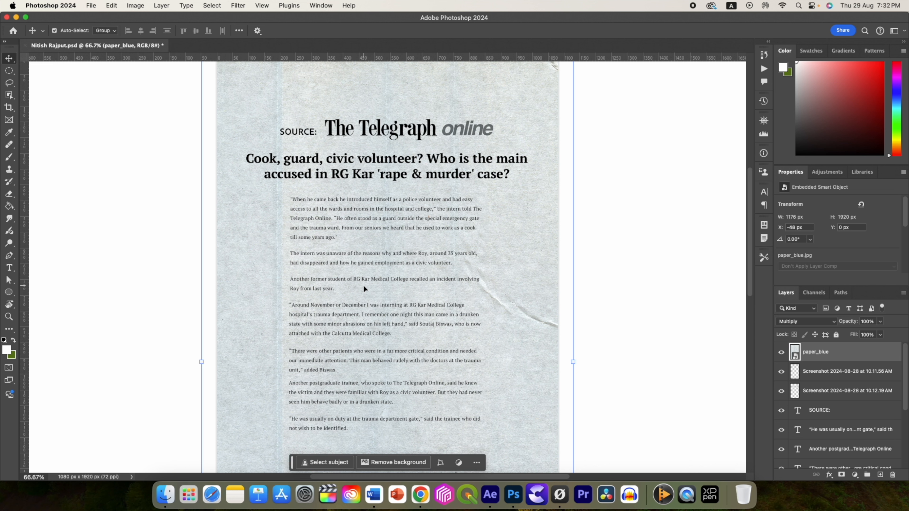
pyautogui.scroll(-1, 301, 306)
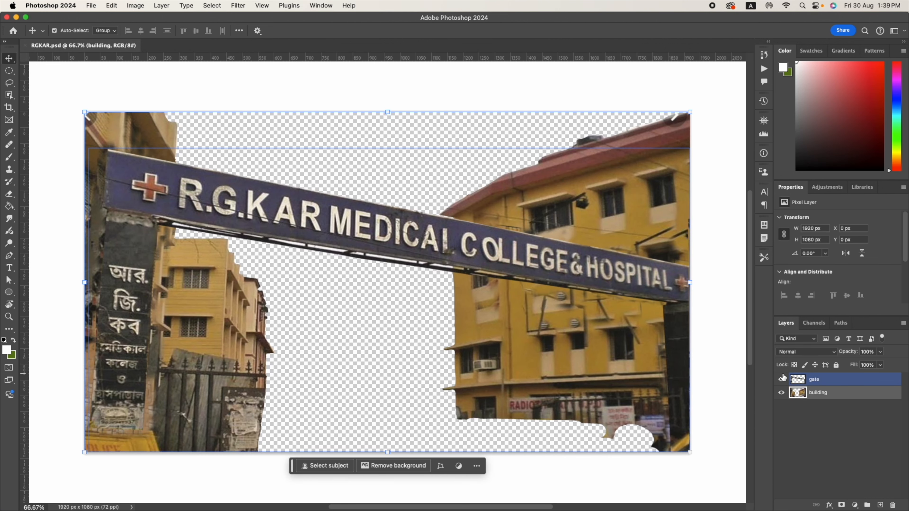
# Step: Inspect the separated gate and building layers in RGKAR.psd by hiding and showing each one
pyautogui.click(782, 380)
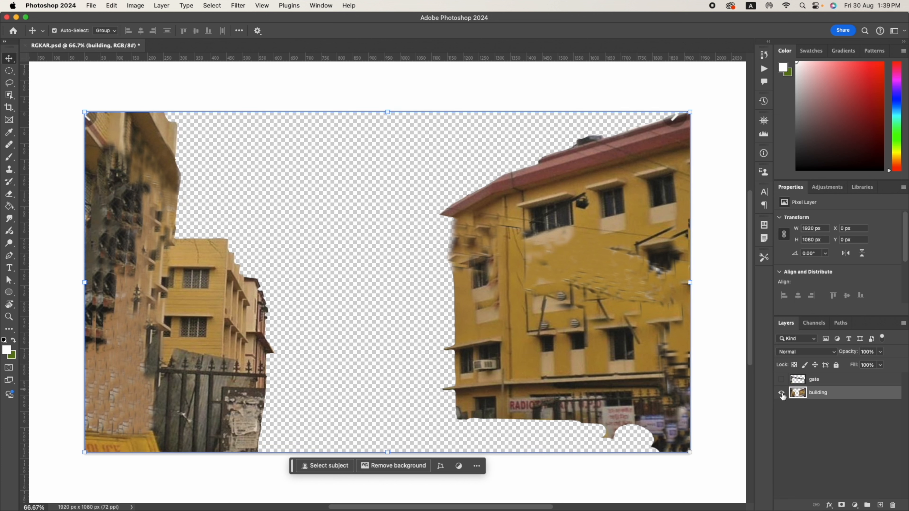
pyautogui.click(781, 392)
pyautogui.click(781, 392)
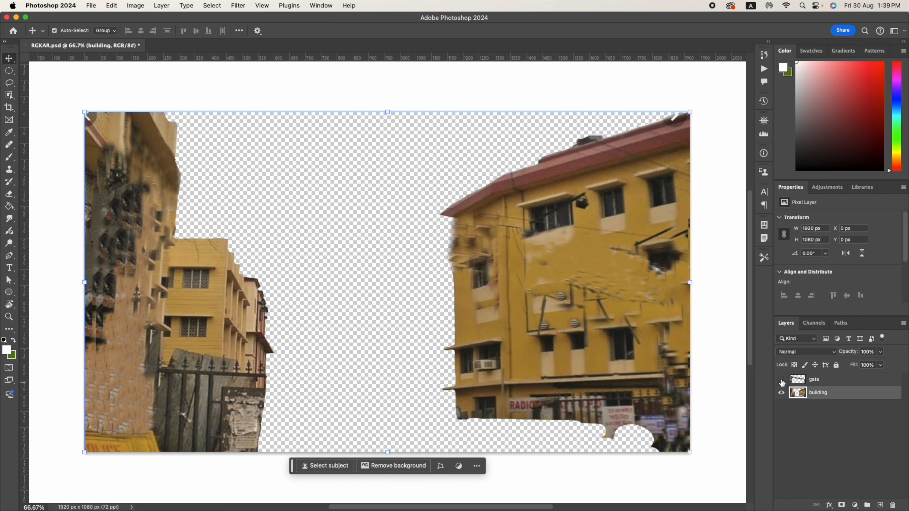
pyautogui.click(780, 379)
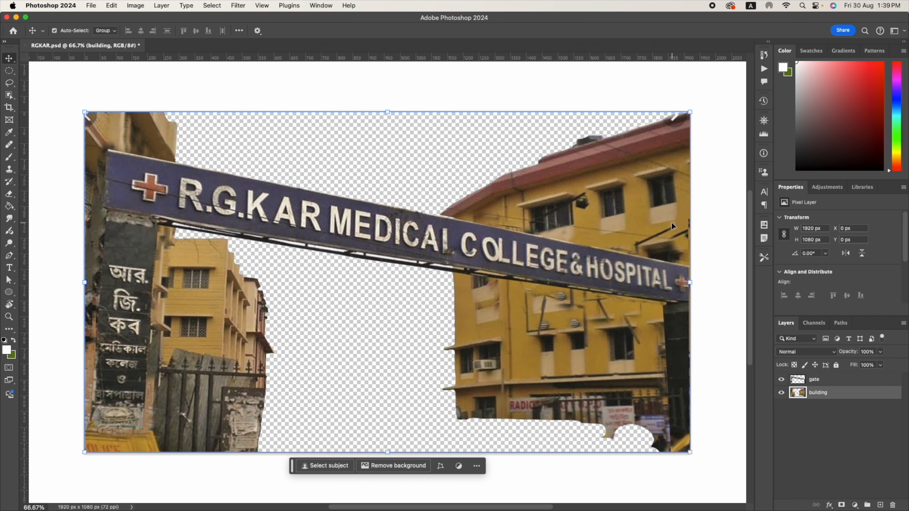
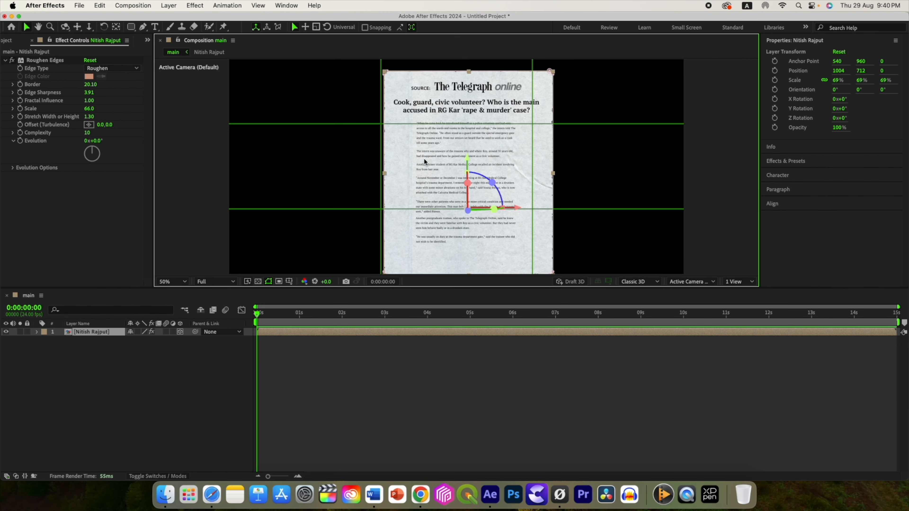
# Step: In After Effects, review the colour and style settings in the Grids & Guides preferences without changing them
pyautogui.click(51, 6)
pyautogui.moveTo(54, 35)
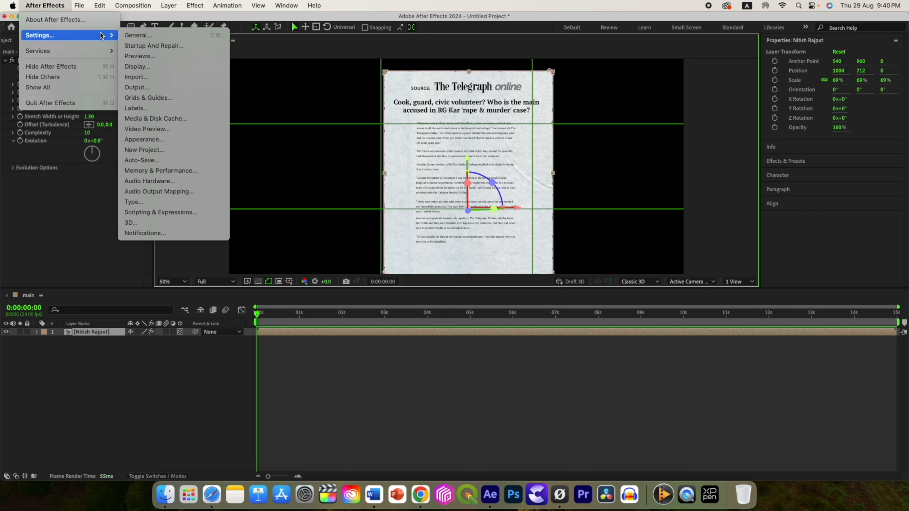
pyautogui.click(176, 98)
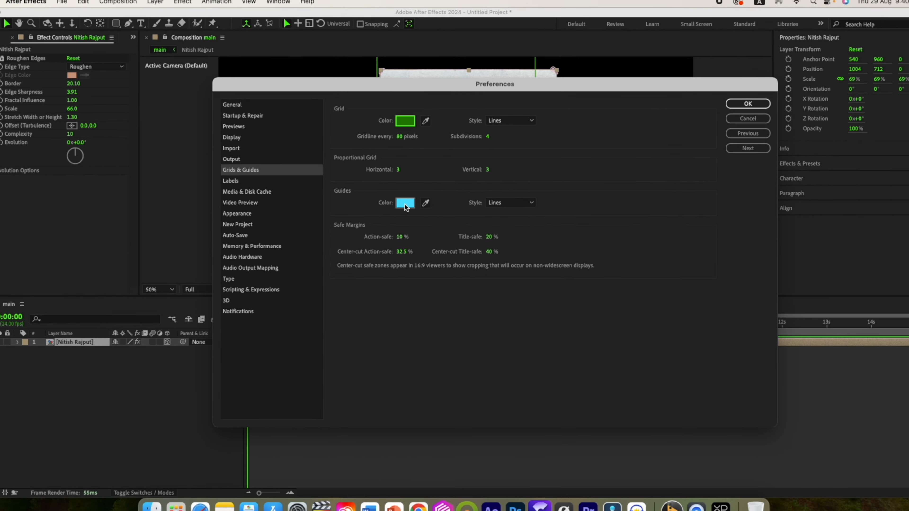
pyautogui.click(730, 119)
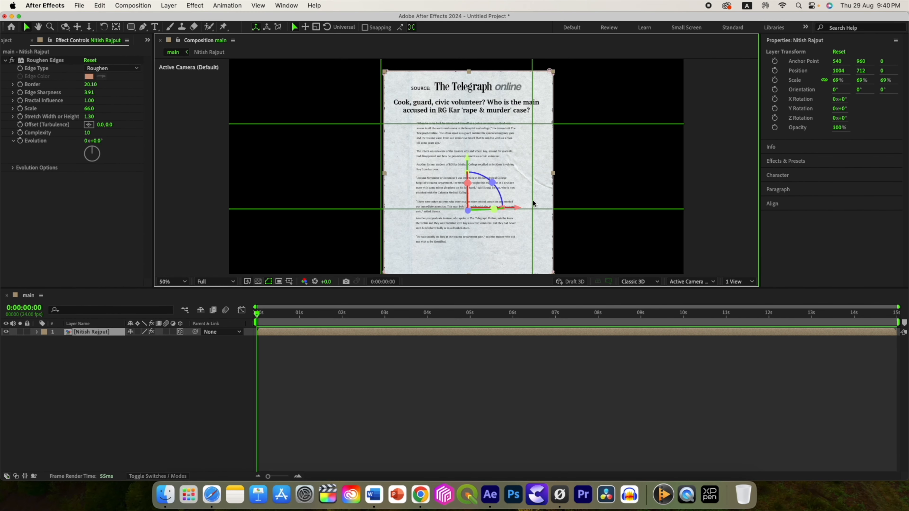
# Step: Set the article layer's Scale to 100% in the main composition
pyautogui.click(209, 357)
pyautogui.click(97, 335)
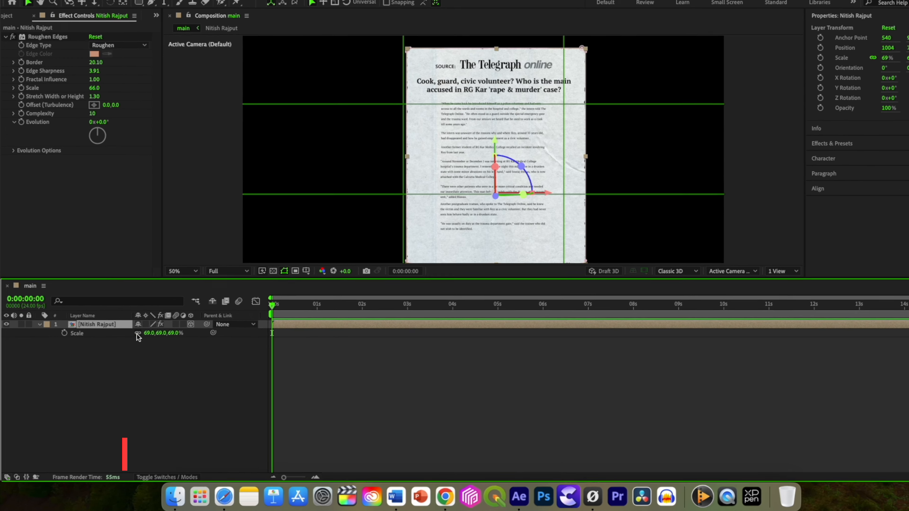
pyautogui.press('s')
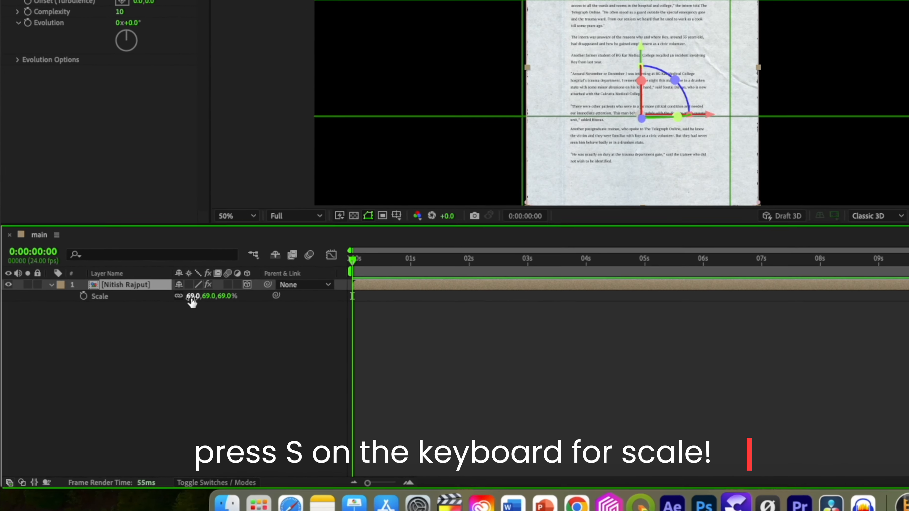
pyautogui.click(148, 340)
pyautogui.write('100')
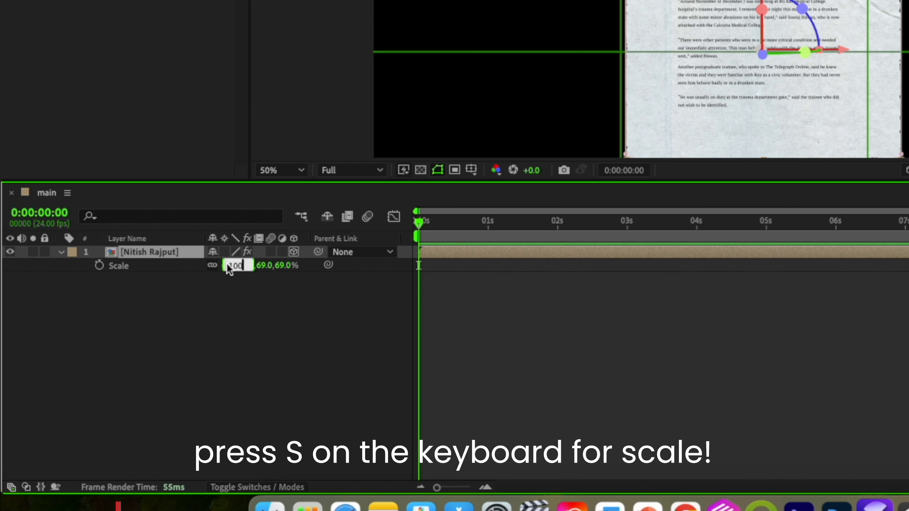
pyautogui.press('Return')
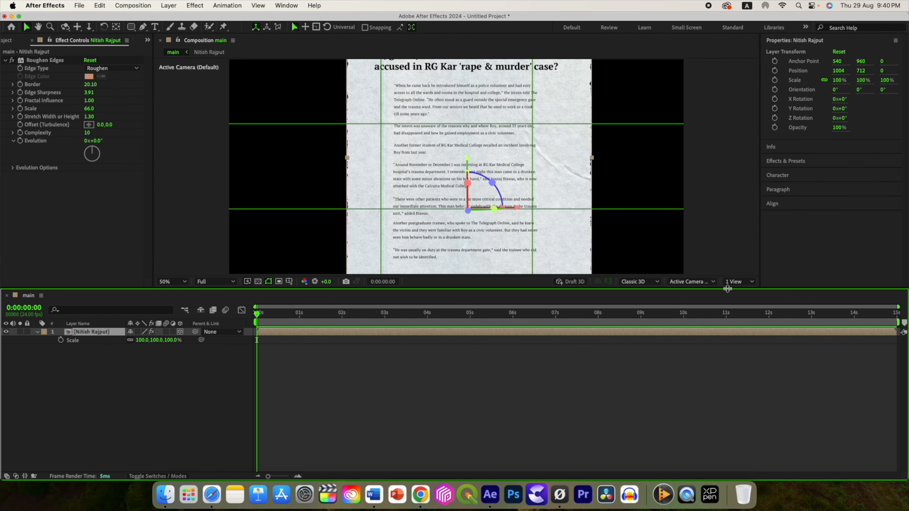
# Step: Use a two-view layout to push the article layer back in depth to about Z 485
pyautogui.click(734, 282)
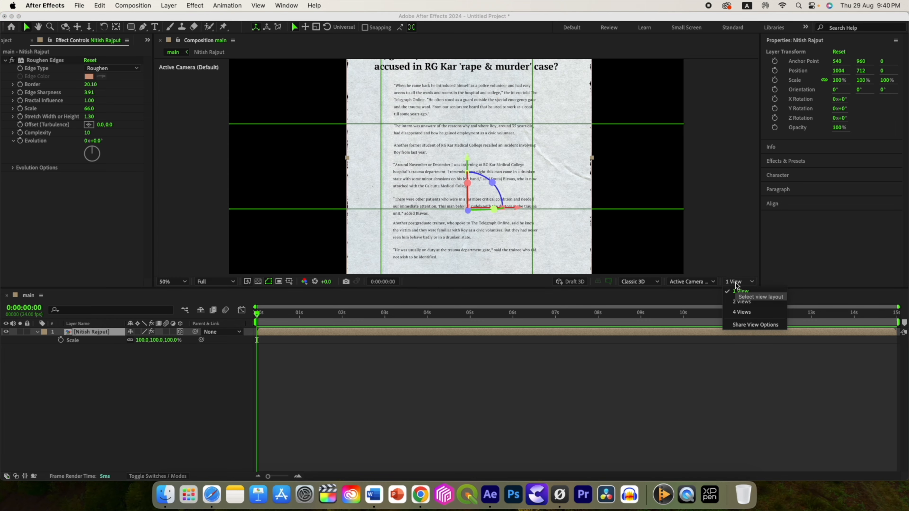
pyautogui.click(742, 302)
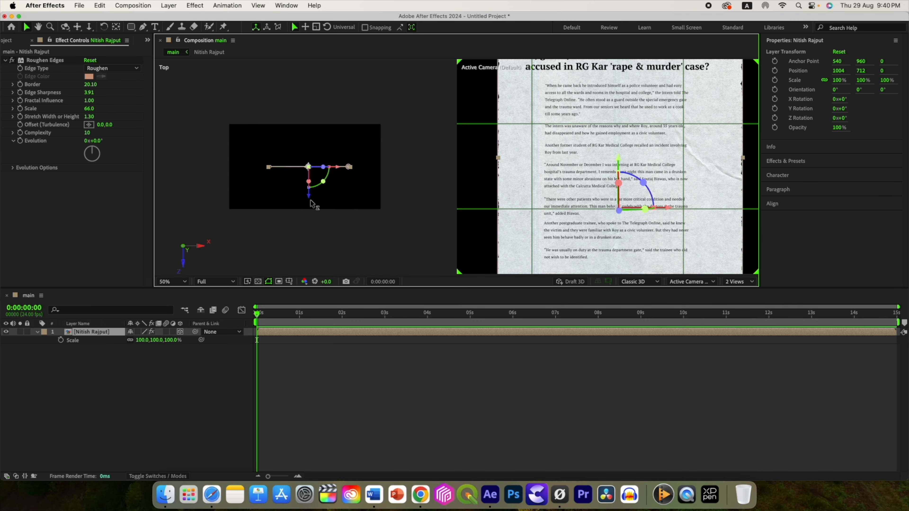
pyautogui.moveTo(311, 202); pyautogui.dragTo(285, 184)
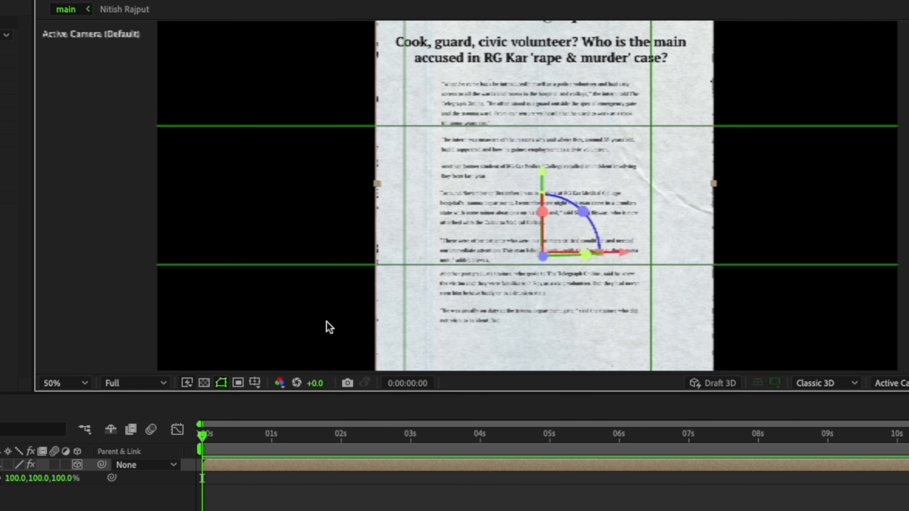
pyautogui.click(239, 494)
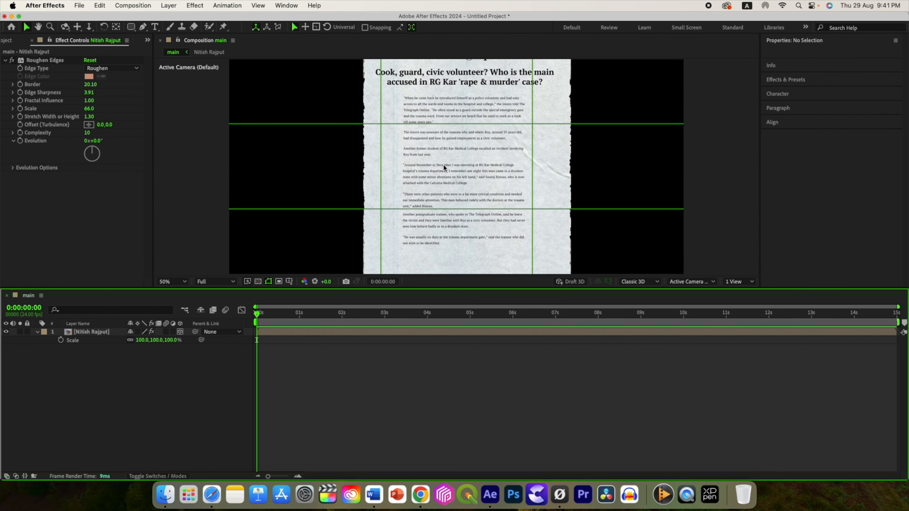
# Step: Scale the article layer up to 155% and move it down to about Y 1371.5 so the headline stays in frame
pyautogui.moveTo(443, 164); pyautogui.dragTo(445, 205)
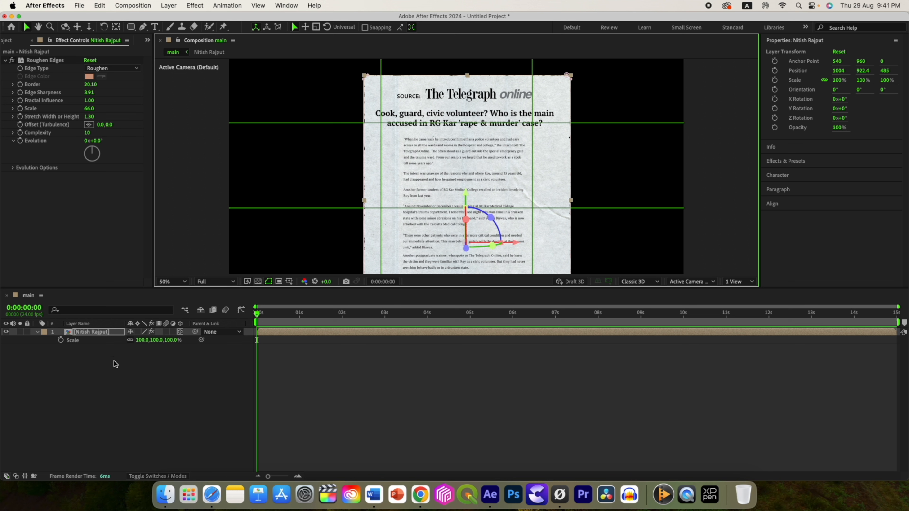
pyautogui.click(96, 334)
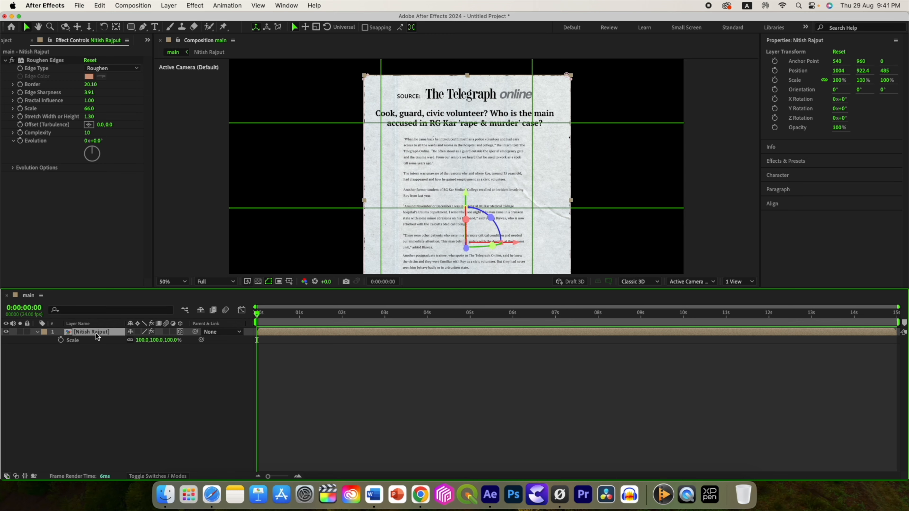
pyautogui.moveTo(139, 342); pyautogui.dragTo(158, 343)
pyautogui.moveTo(466, 197); pyautogui.dragTo(481, 283)
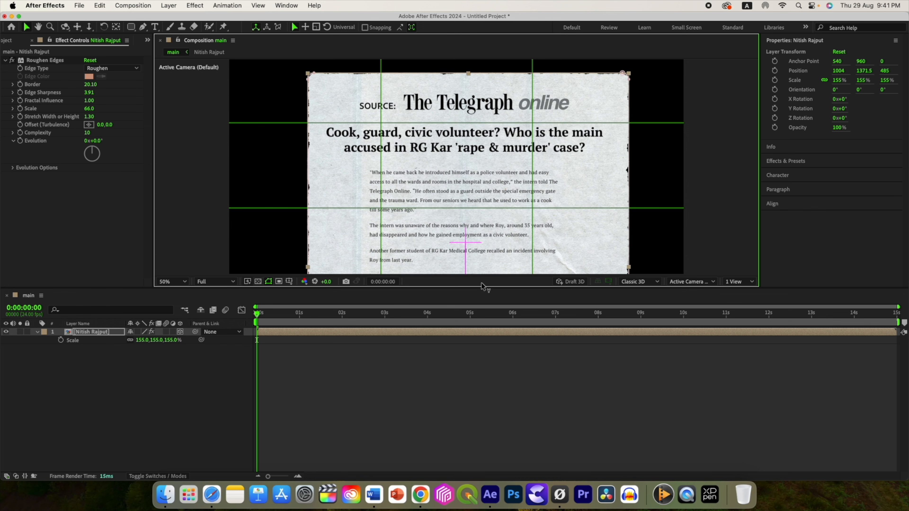
# Step: Keyframe the article layer's Position at 0:00:01:06, set its Y to 2539.5 at 0:00:00:00, and select both keyframes
pyautogui.press(',')
pyautogui.moveTo(309, 289); pyautogui.dragTo(372, 286)
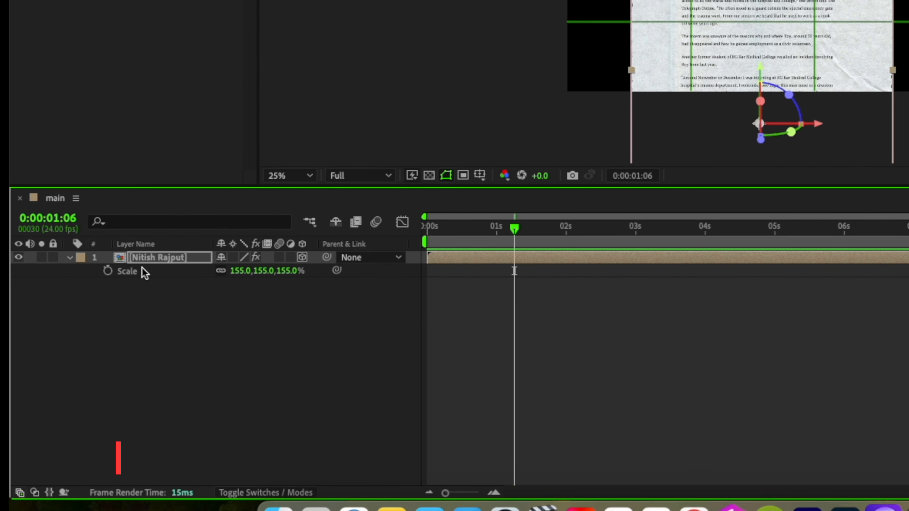
pyautogui.press('p')
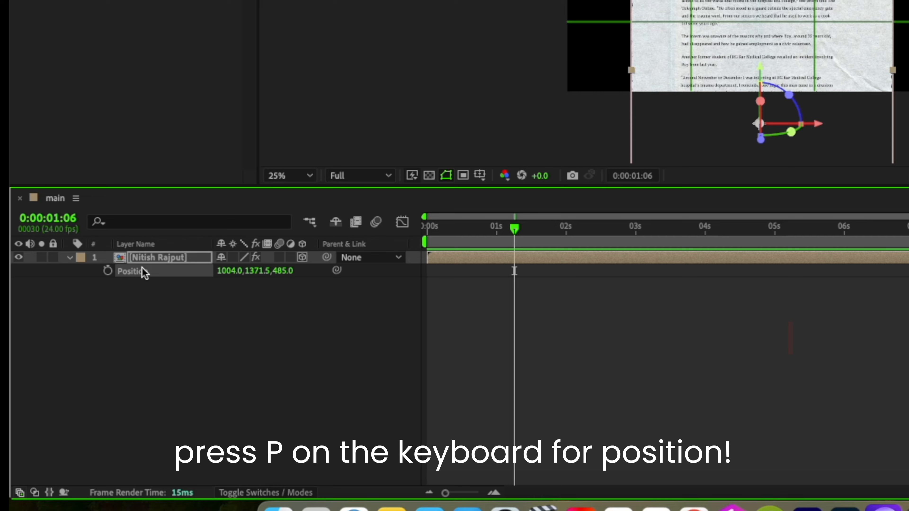
pyautogui.click(107, 271)
pyautogui.click(425, 229)
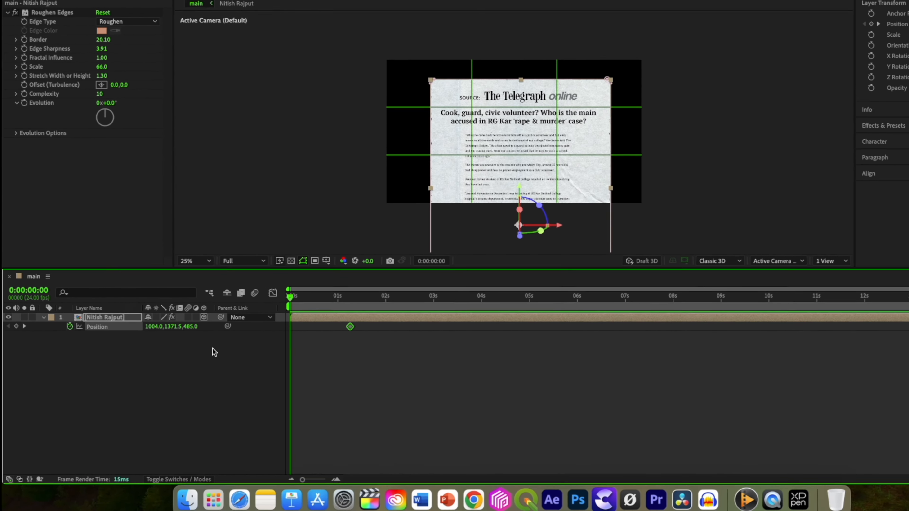
pyautogui.moveTo(151, 339); pyautogui.dragTo(659, 403)
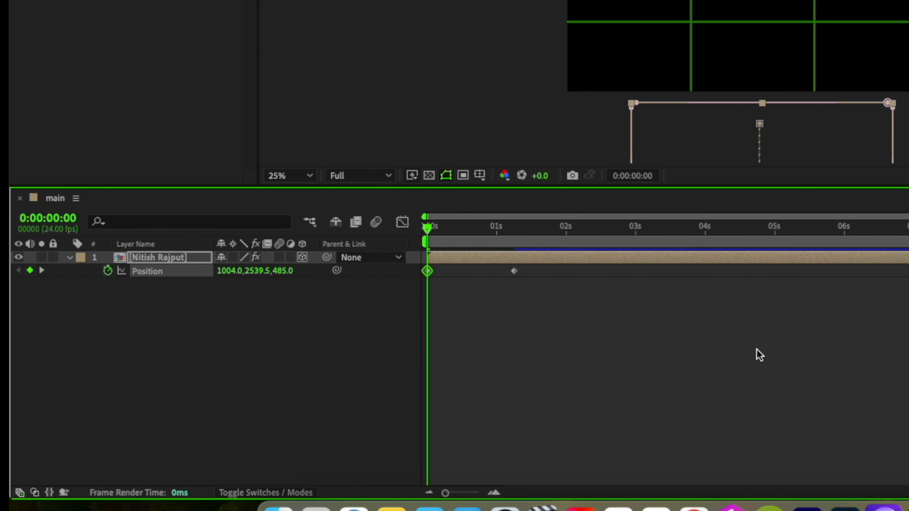
pyautogui.moveTo(571, 303); pyautogui.dragTo(414, 258)
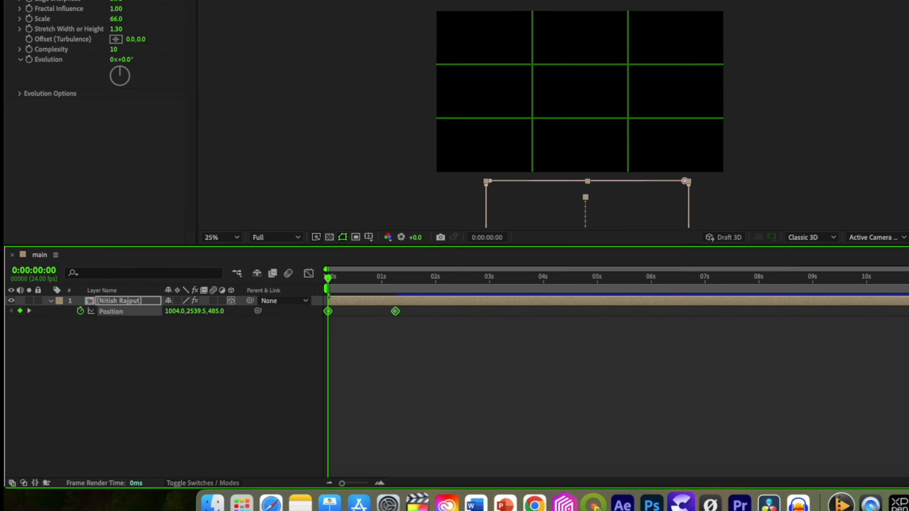
pyautogui.click(286, 5)
pyautogui.moveTo(319, 62)
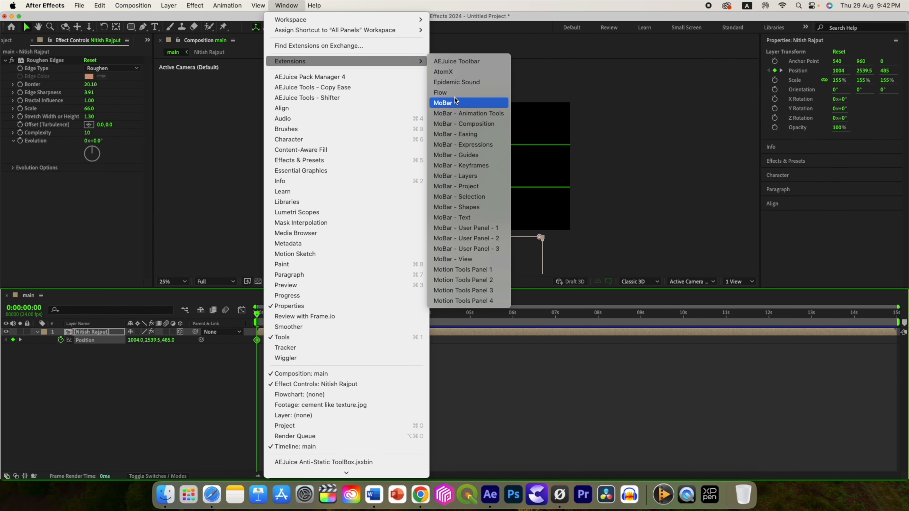
pyautogui.click(444, 92)
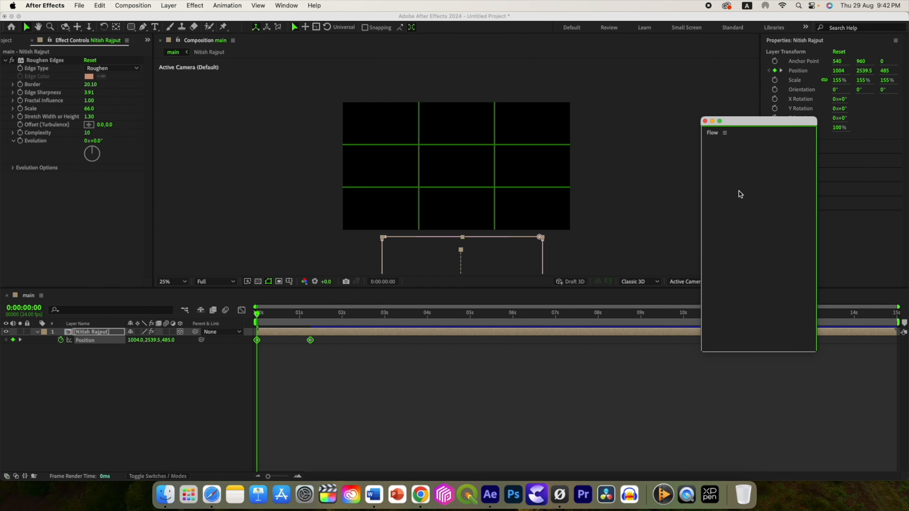
pyautogui.click(705, 121)
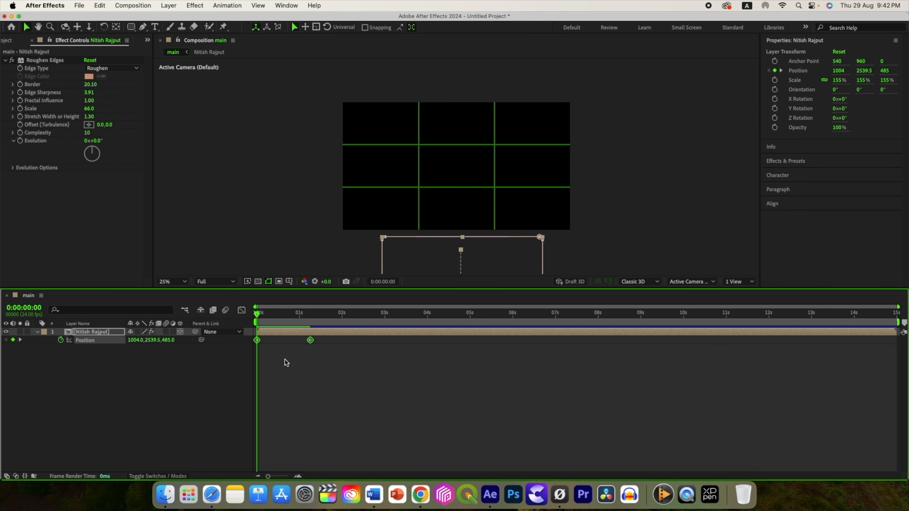
# Step: Shape the Position keyframes' speed graph into a steep central peak with smooth easing at both ends, and preview the slide-in
pyautogui.click(242, 310)
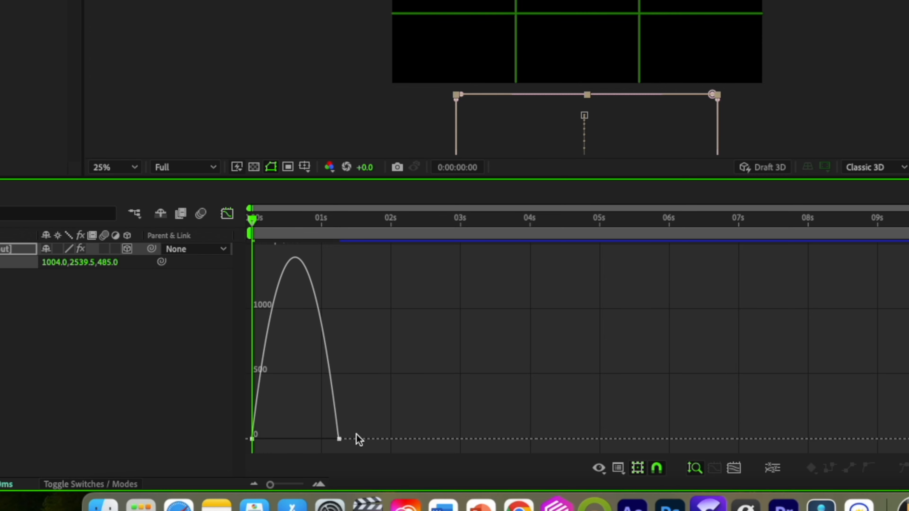
pyautogui.moveTo(367, 445); pyautogui.dragTo(231, 402)
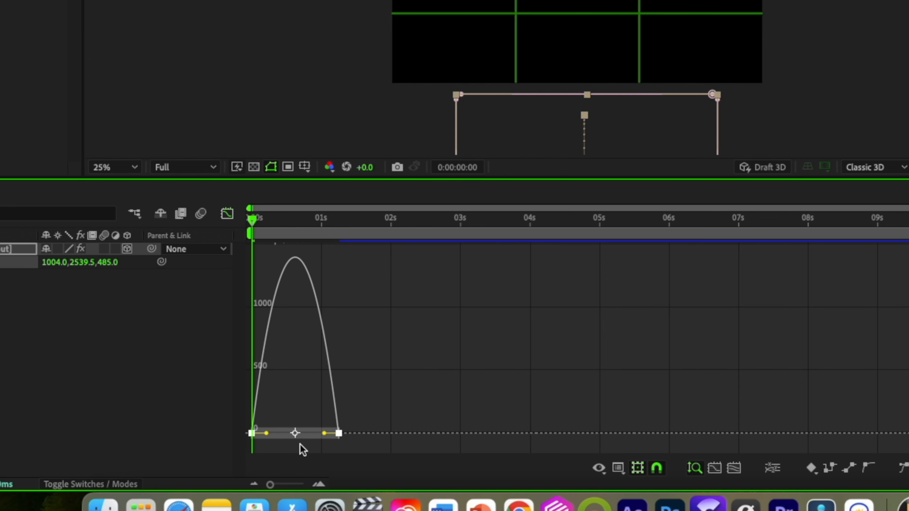
pyautogui.click(618, 468)
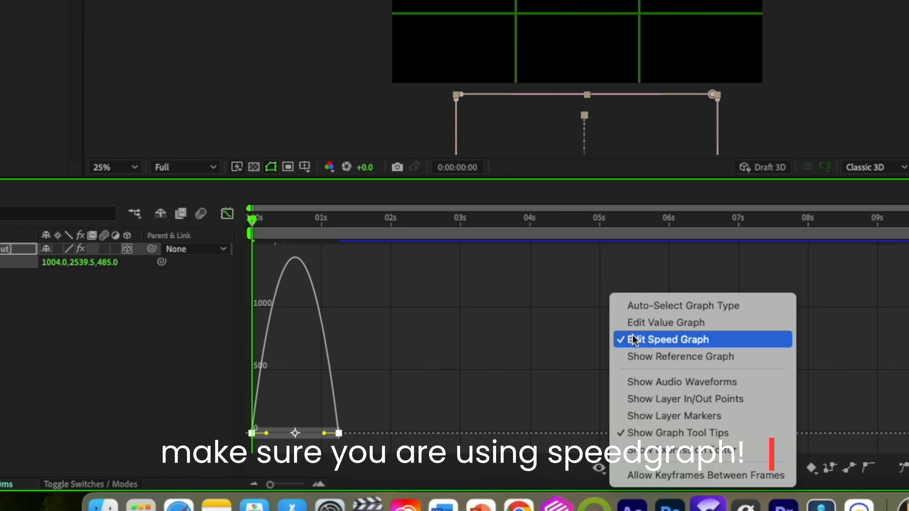
pyautogui.click(652, 342)
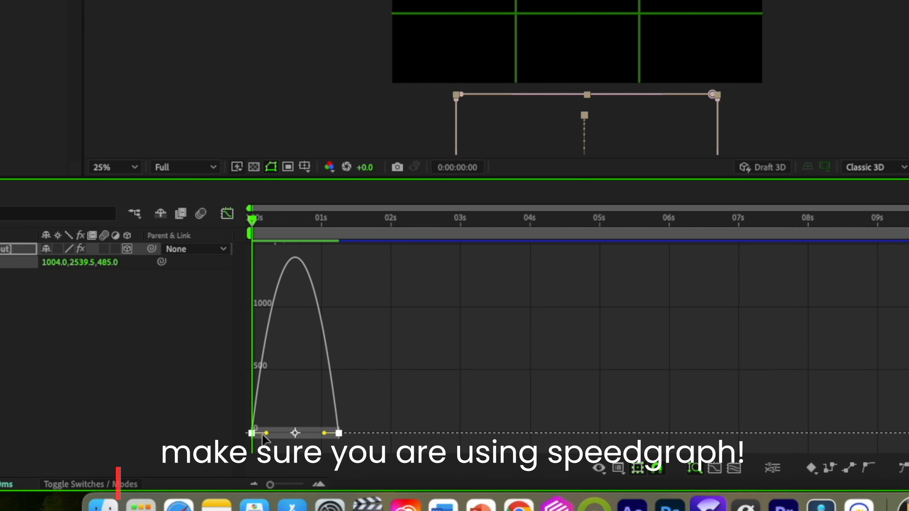
pyautogui.moveTo(267, 433); pyautogui.dragTo(300, 437)
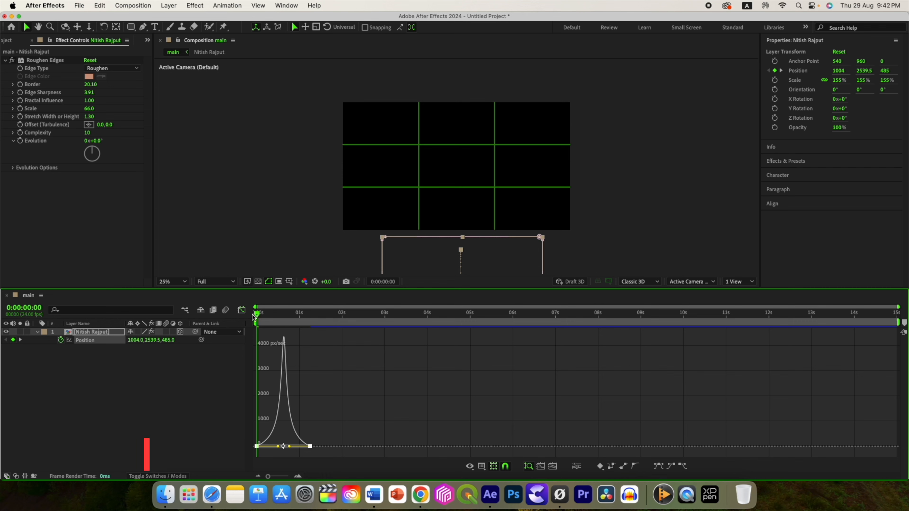
pyautogui.press('space')
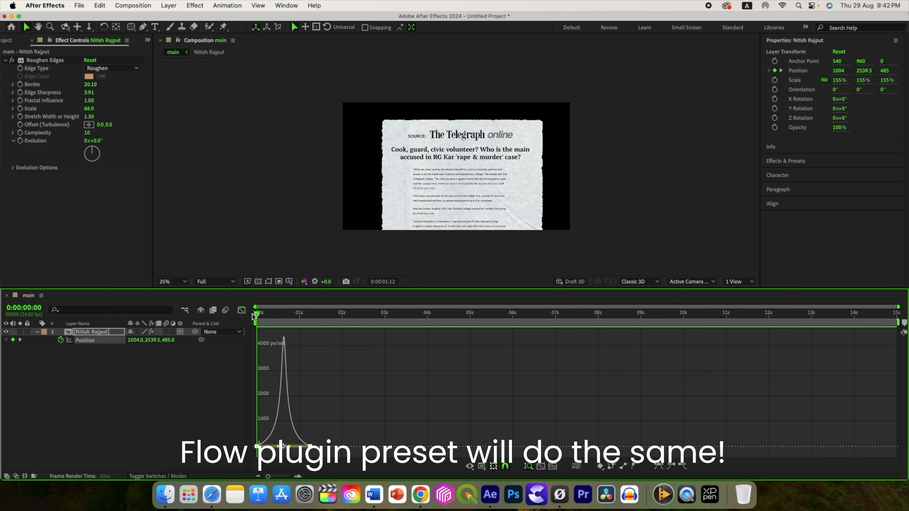
pyautogui.press('space')
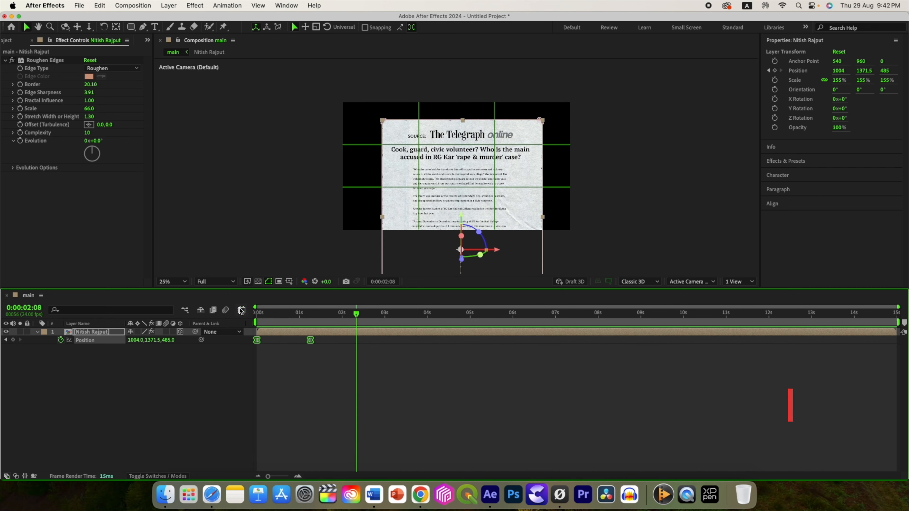
pyautogui.click(241, 310)
# Step: Add Orientation and X, Y and Z Rotation keyframes to the article layer at 0:00:01:06
pyautogui.moveTo(354, 316)
pyautogui.mouseDown()
pyautogui.moveTo(250, 324)
pyautogui.moveTo(345, 319)
pyautogui.moveTo(338, 325)
pyautogui.mouseUp()
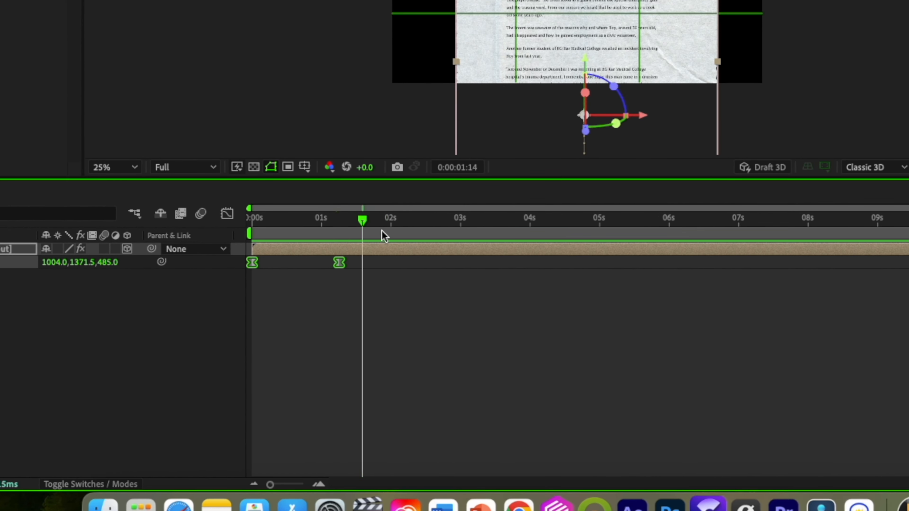
pyautogui.moveTo(384, 235); pyautogui.dragTo(611, 246)
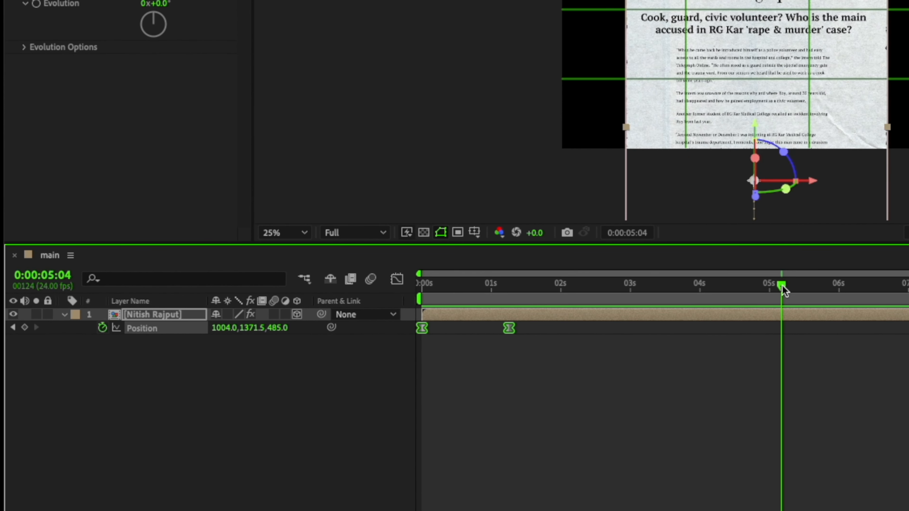
pyautogui.moveTo(782, 290); pyautogui.dragTo(512, 296)
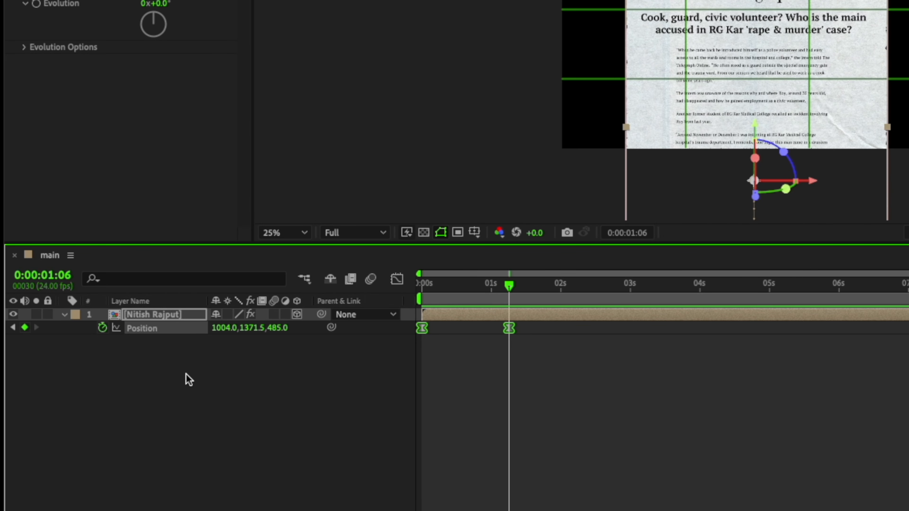
pyautogui.hotkey('shift', 'r')
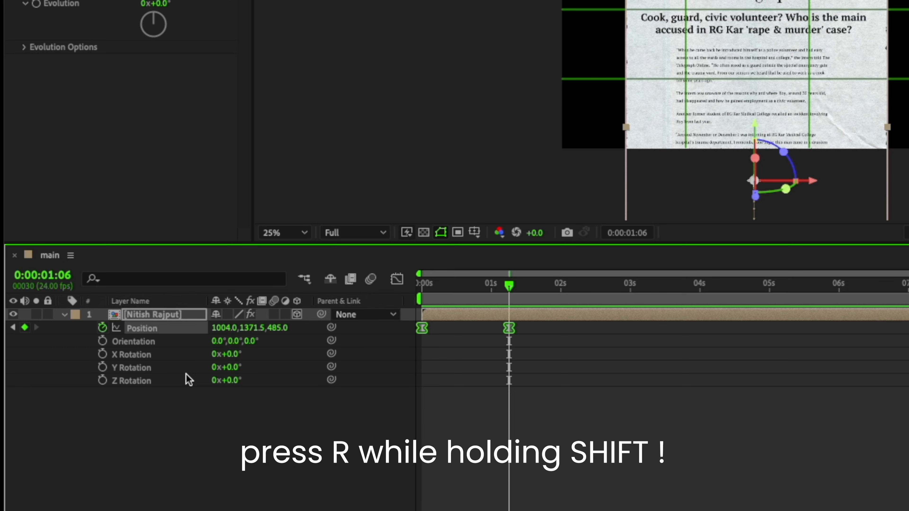
pyautogui.click(102, 341)
pyautogui.click(103, 354)
pyautogui.click(102, 367)
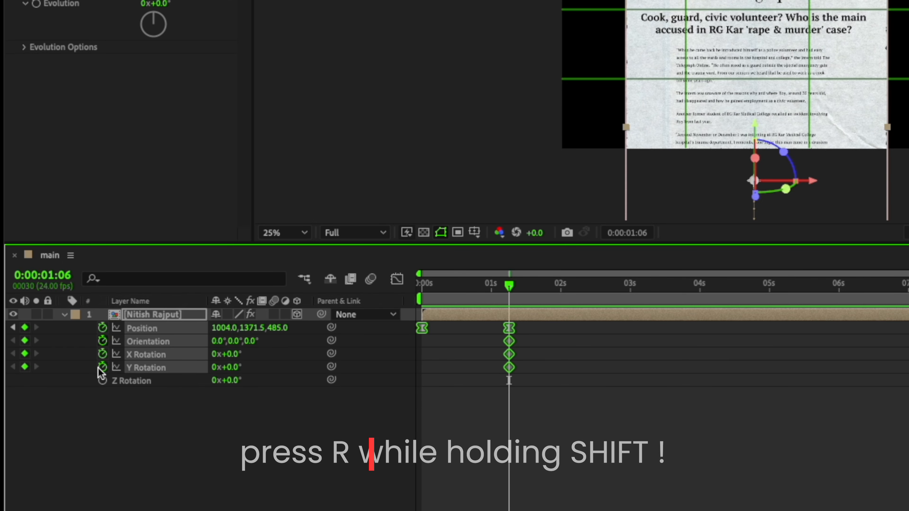
pyautogui.click(103, 380)
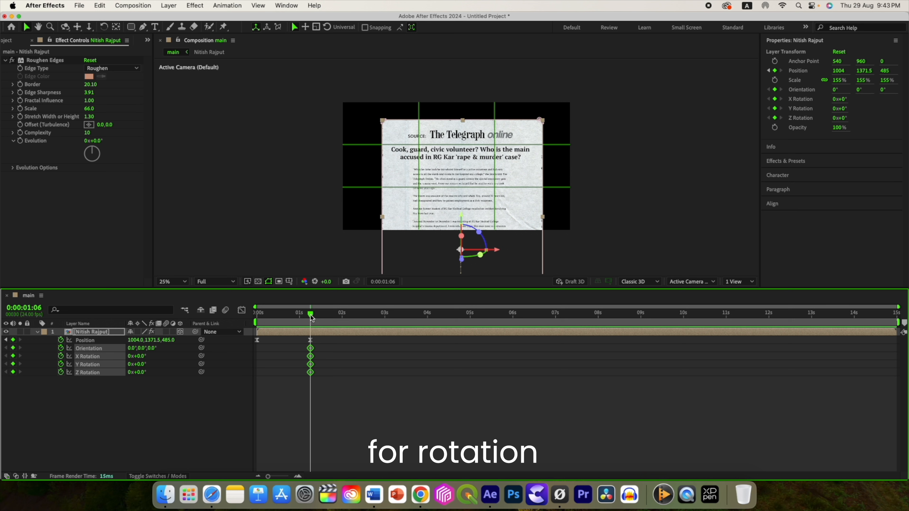
# Step: Bring the article layer forward to Position Z 93 at 0:00:05:04
pyautogui.moveTo(310, 317)
pyautogui.mouseDown()
pyautogui.moveTo(249, 315)
pyautogui.moveTo(311, 322)
pyautogui.mouseUp()
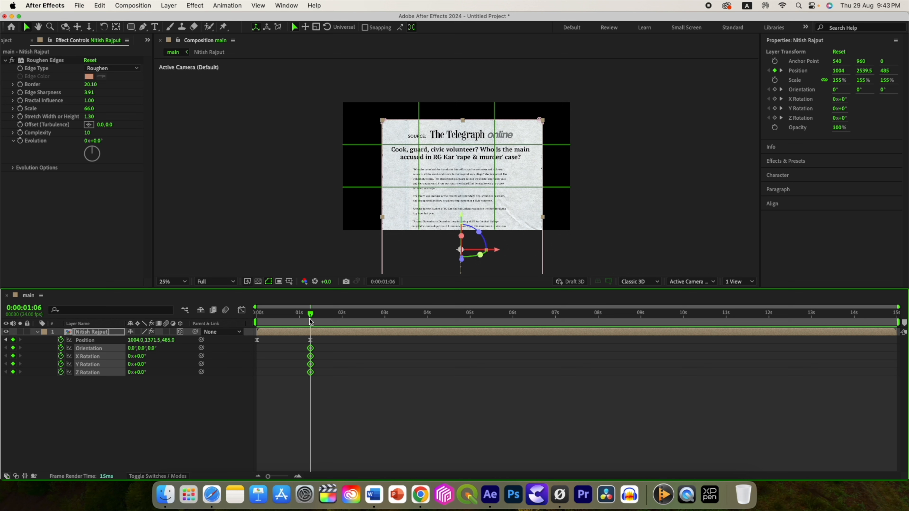
pyautogui.moveTo(311, 322); pyautogui.dragTo(479, 329)
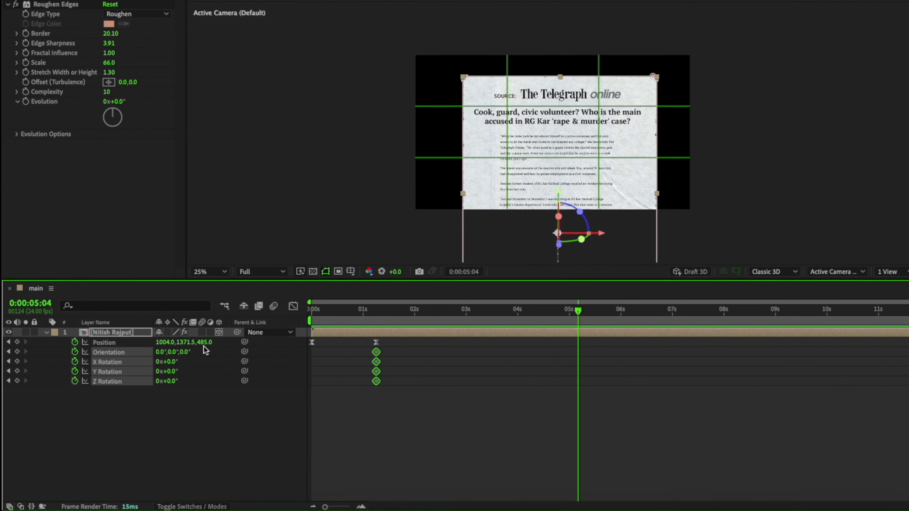
pyautogui.moveTo(262, 346); pyautogui.dragTo(169, 349)
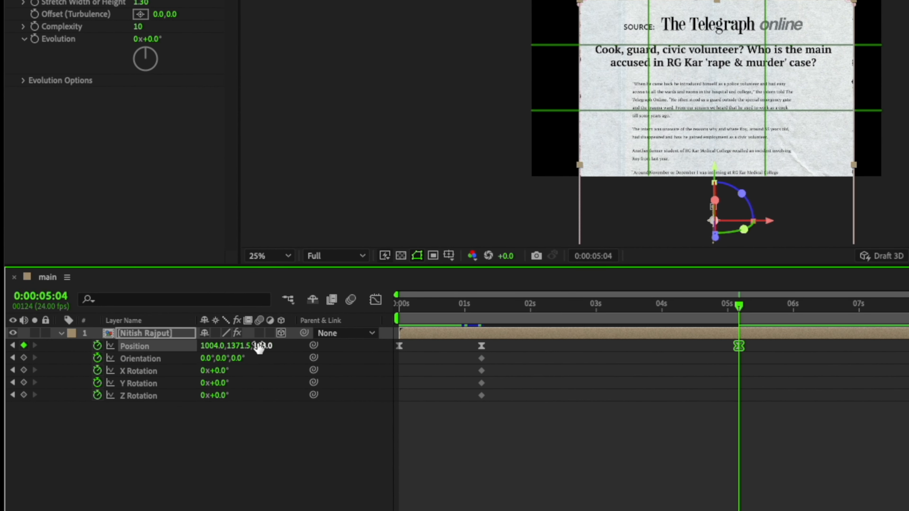
pyautogui.moveTo(263, 346); pyautogui.dragTo(238, 348)
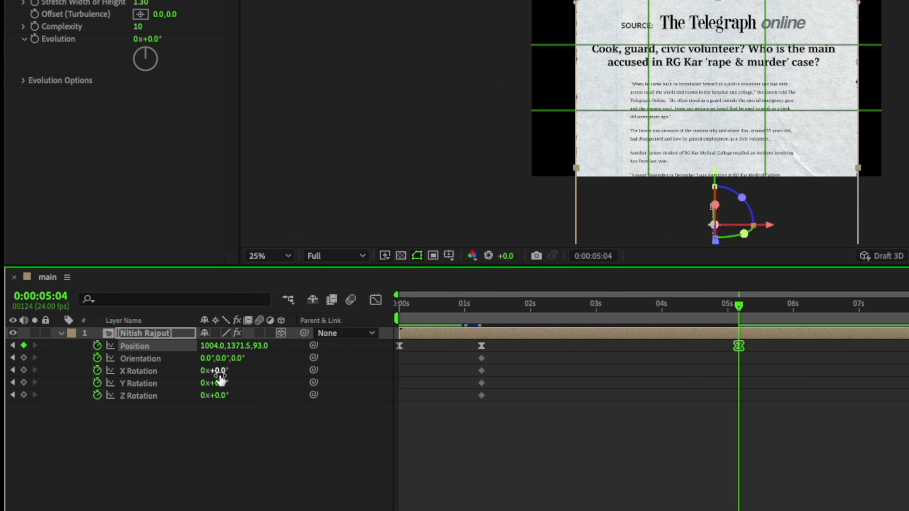
# Step: Tilt the article layer at 0:00:05:04 with X Rotation -17°, Y Rotation 6° and Z Rotation -5°
pyautogui.moveTo(220, 374)
pyautogui.mouseDown()
pyautogui.moveTo(163, 363)
pyautogui.moveTo(208, 375)
pyautogui.mouseUp()
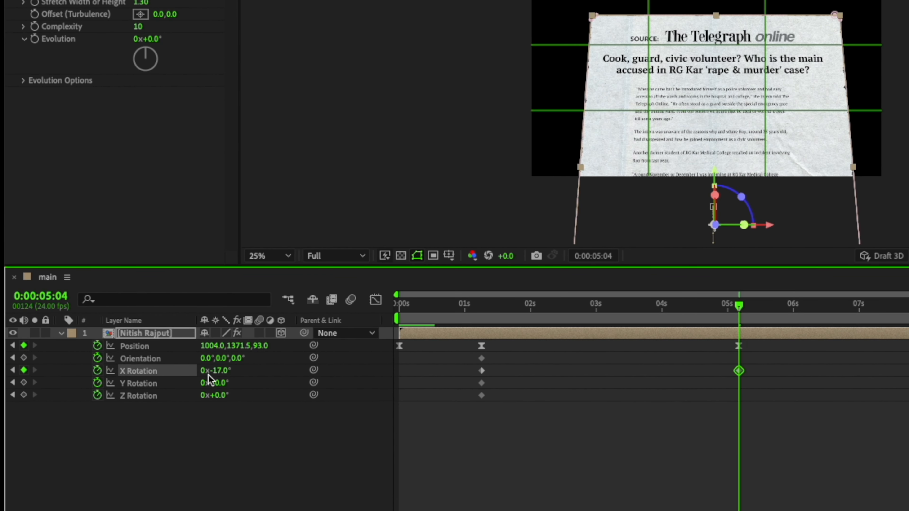
pyautogui.moveTo(222, 384); pyautogui.dragTo(225, 383)
pyautogui.click(225, 384)
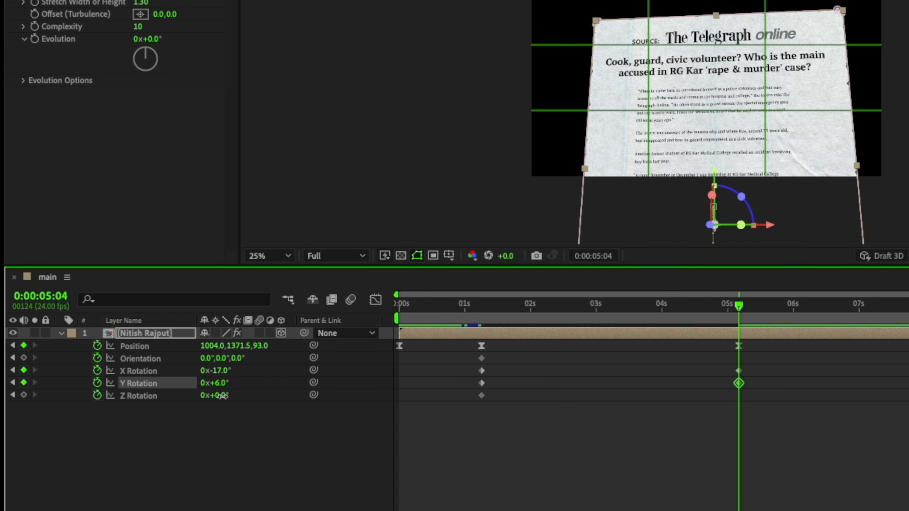
pyautogui.moveTo(222, 396); pyautogui.dragTo(191, 388)
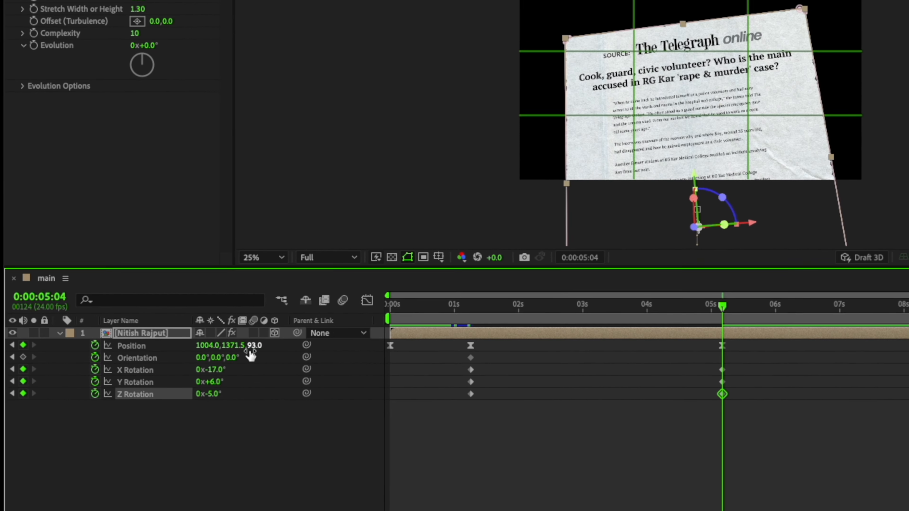
# Step: Move the article layer closer and reframe the headline at 0:00:05:04 with Position 900, 1168.5, -659
pyautogui.moveTo(256, 349); pyautogui.dragTo(27, 355)
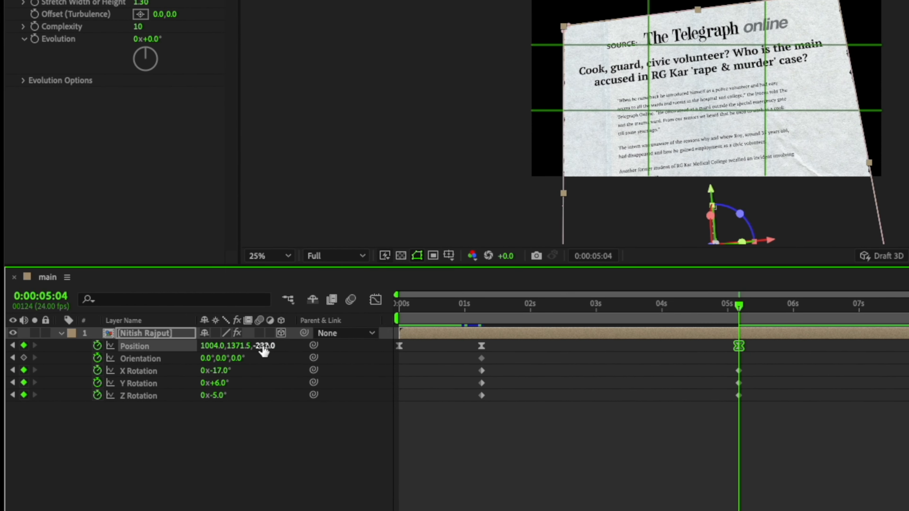
pyautogui.moveTo(260, 346); pyautogui.dragTo(56, 348)
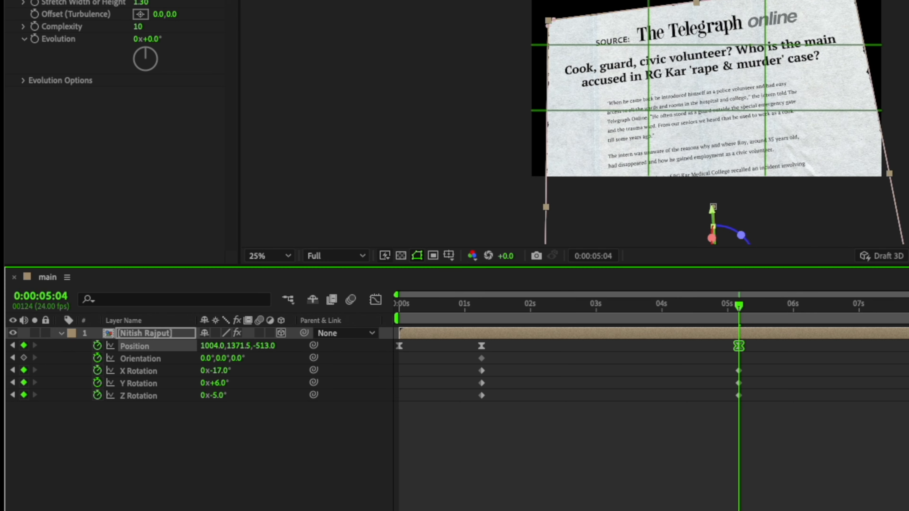
pyautogui.moveTo(238, 349); pyautogui.dragTo(151, 346)
pyautogui.moveTo(96, 341); pyautogui.dragTo(84, 341)
pyautogui.moveTo(166, 343); pyautogui.dragTo(99, 342)
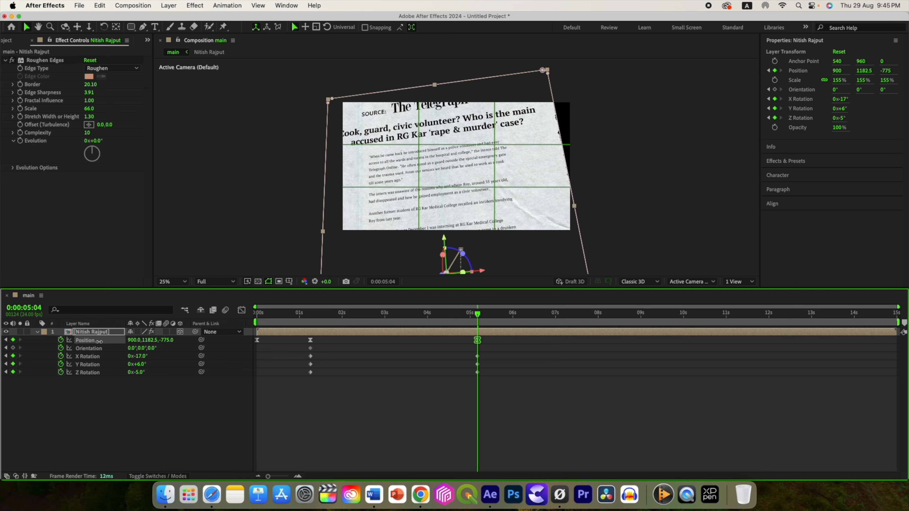
pyautogui.moveTo(183, 342); pyautogui.dragTo(231, 344)
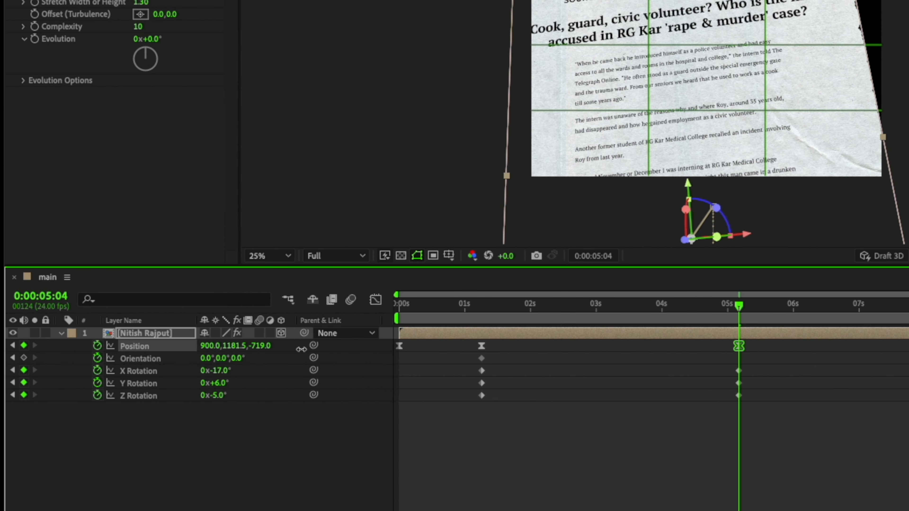
pyautogui.moveTo(314, 346); pyautogui.dragTo(343, 350)
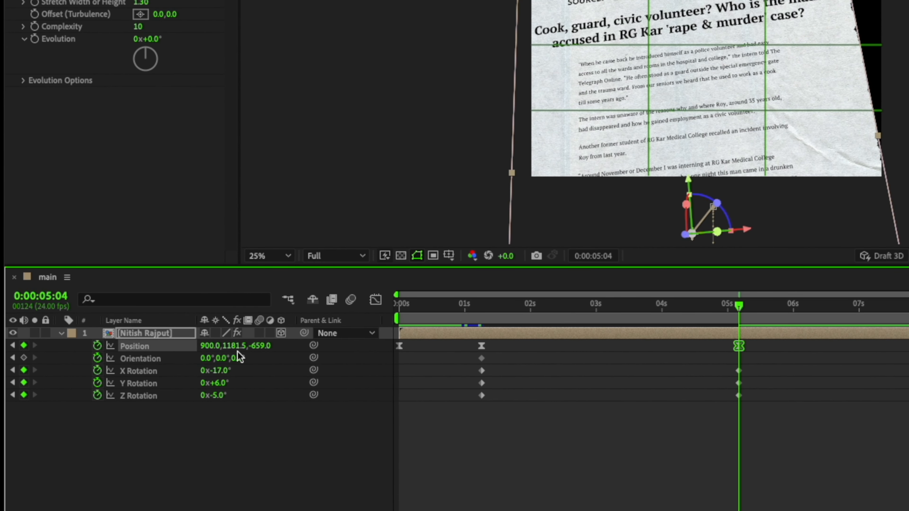
pyautogui.moveTo(234, 346); pyautogui.dragTo(223, 346)
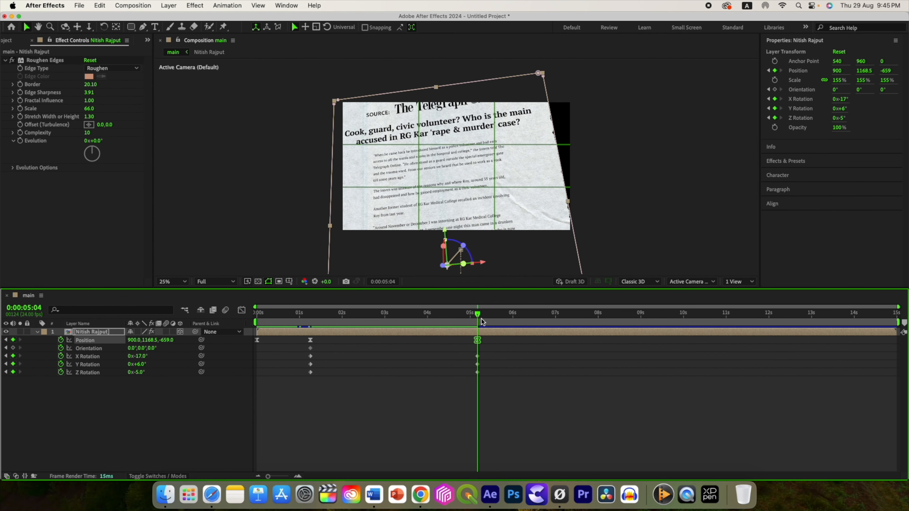
# Step: Refine the 0:00:05:04 pose with X Rotation -19°, Z Rotation -8°, Position X 979 and Position Y 1139.5
pyautogui.moveTo(483, 316); pyautogui.dragTo(478, 341)
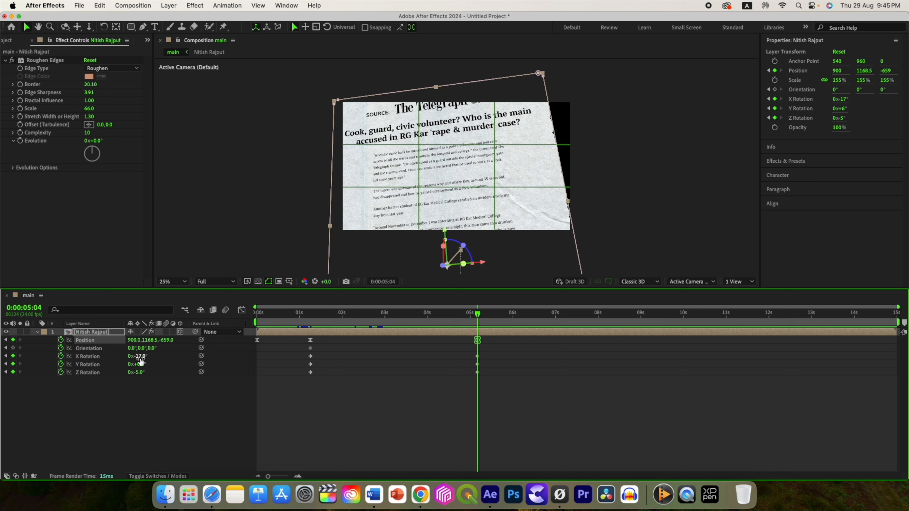
pyautogui.moveTo(141, 356)
pyautogui.mouseDown()
pyautogui.moveTo(144, 340)
pyautogui.moveTo(135, 340)
pyautogui.mouseUp()
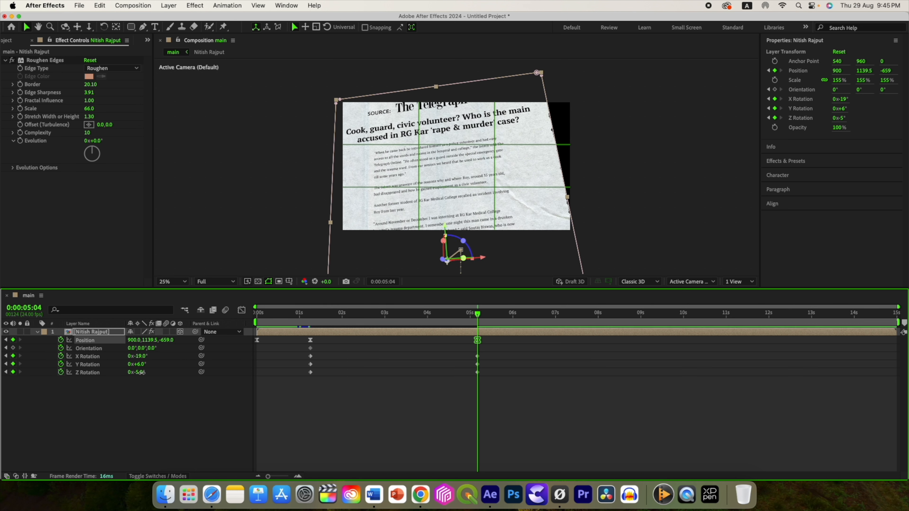
pyautogui.moveTo(141, 372); pyautogui.dragTo(138, 373)
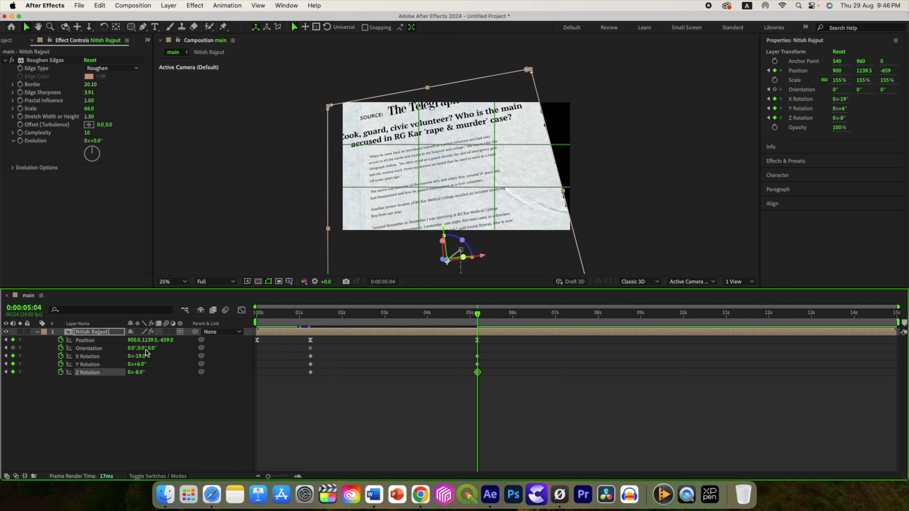
pyautogui.moveTo(145, 344); pyautogui.dragTo(136, 340)
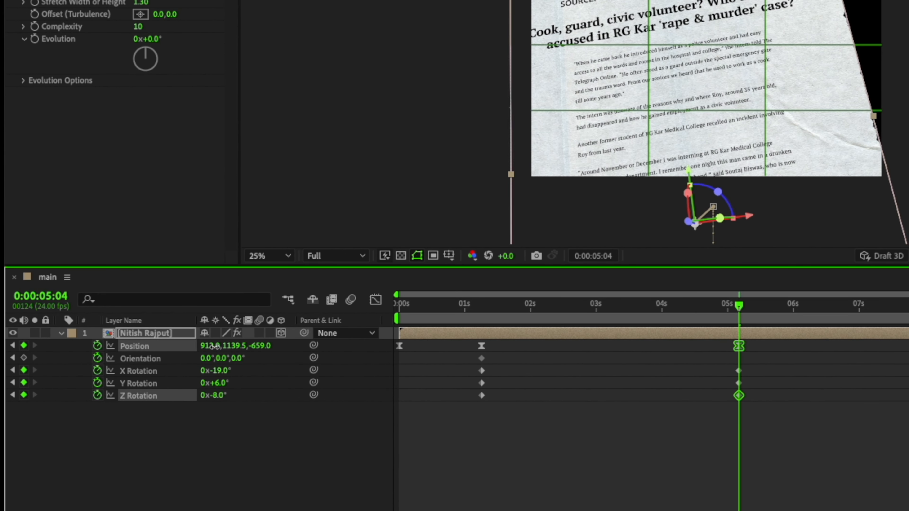
pyautogui.moveTo(214, 347); pyautogui.dragTo(273, 357)
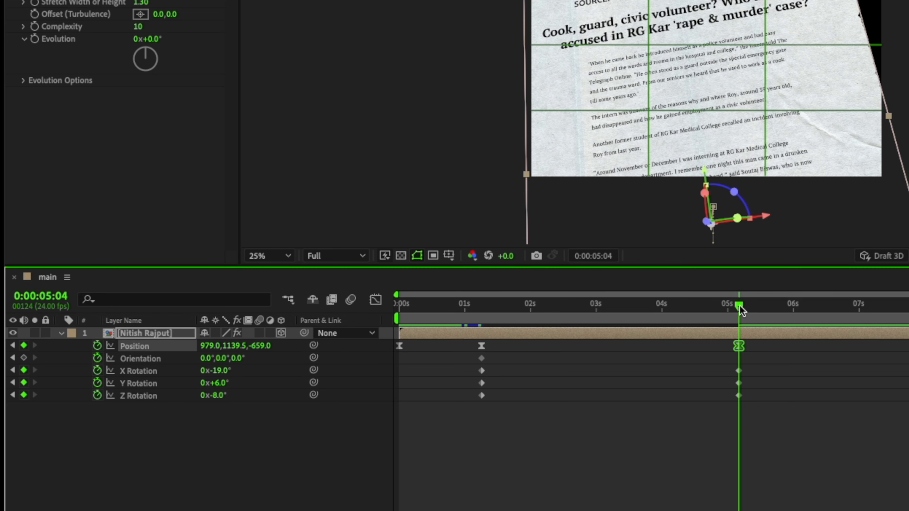
# Step: At 0:00:08:05, keyframe the article layer's X Rotation at -5° and Z Rotation at -4°
pyautogui.moveTo(740, 308); pyautogui.dragTo(908, 329)
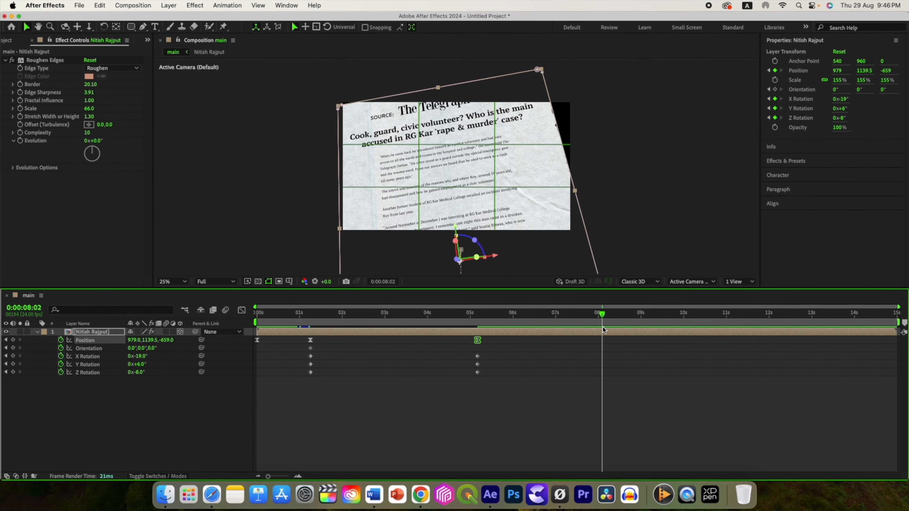
pyautogui.moveTo(603, 329); pyautogui.dragTo(609, 330)
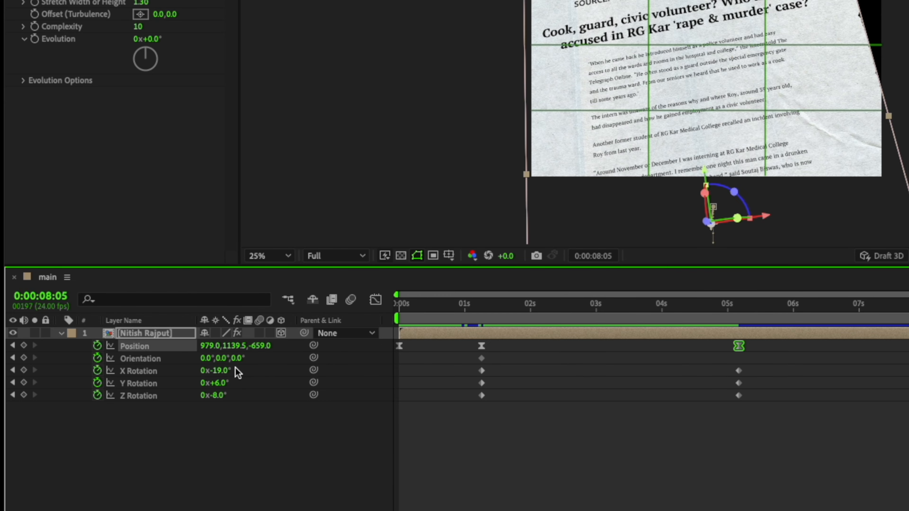
pyautogui.moveTo(222, 376); pyautogui.dragTo(216, 371)
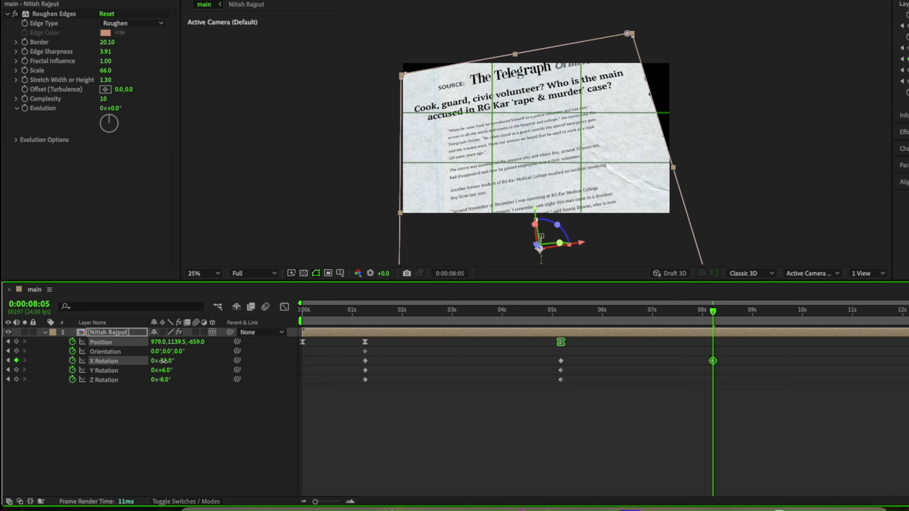
pyautogui.moveTo(163, 361); pyautogui.dragTo(167, 362)
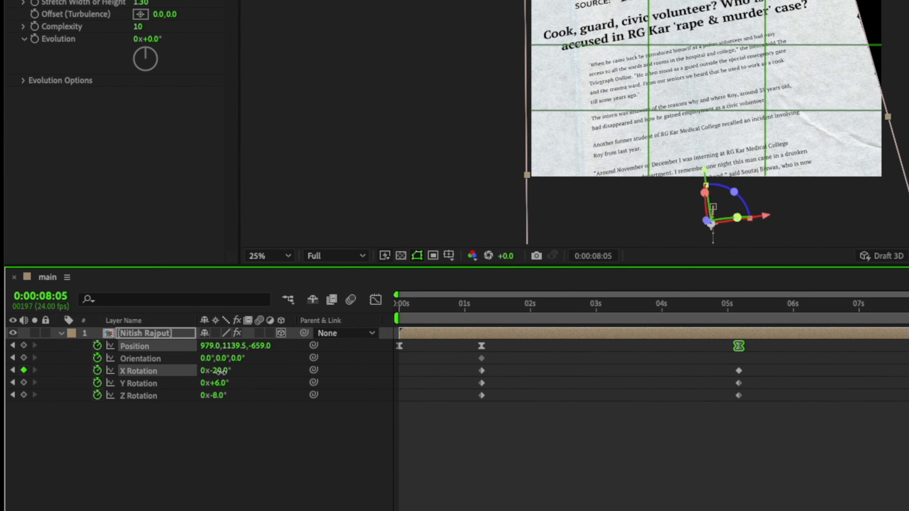
pyautogui.moveTo(221, 372); pyautogui.dragTo(234, 375)
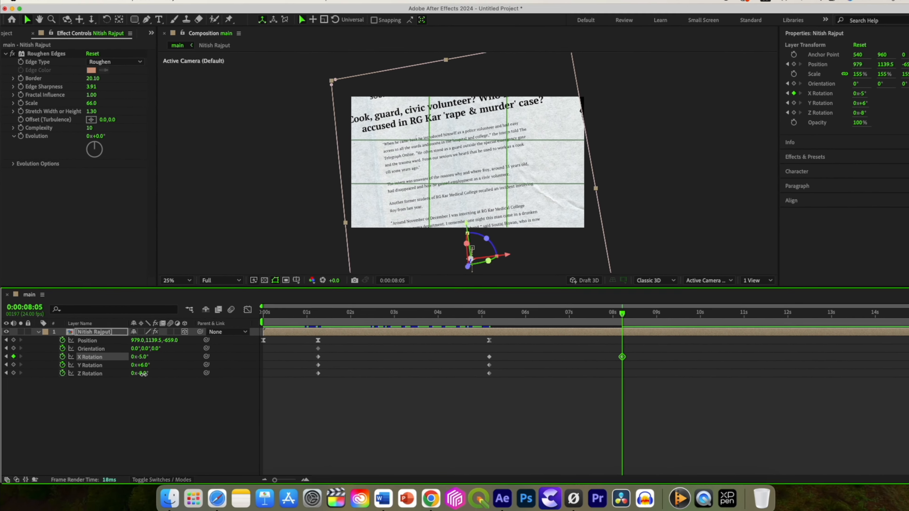
pyautogui.moveTo(139, 373); pyautogui.dragTo(146, 376)
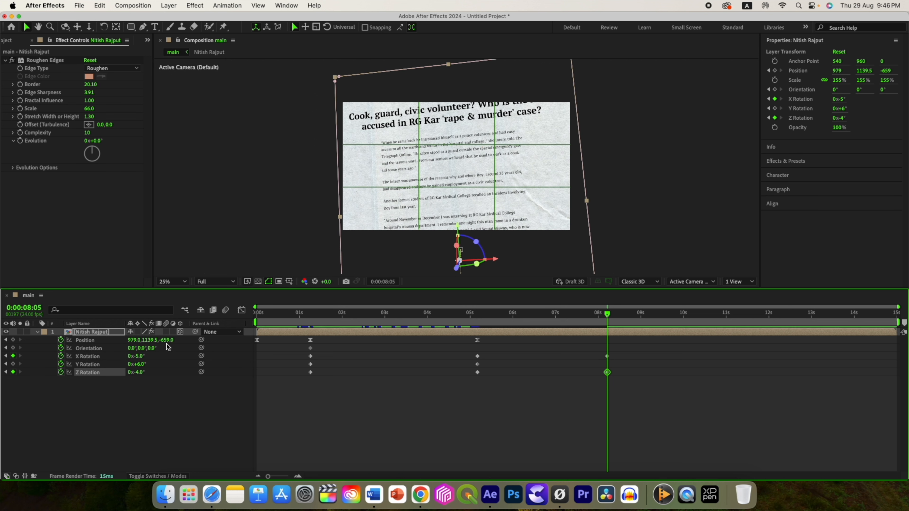
# Step: Bring the article layer closer at 0:00:08:05 with Position Y 1118.5 and Position Z -1003
pyautogui.moveTo(165, 339); pyautogui.dragTo(1, 338)
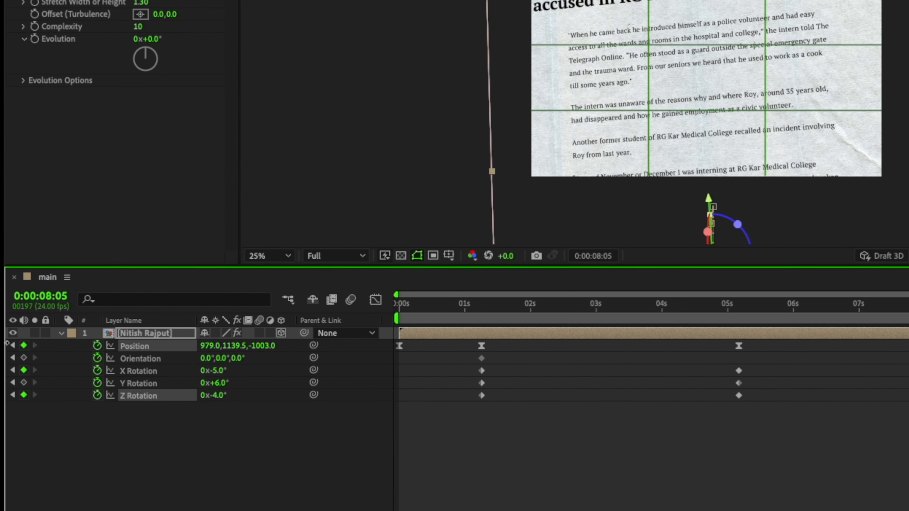
pyautogui.moveTo(234, 353); pyautogui.dragTo(219, 347)
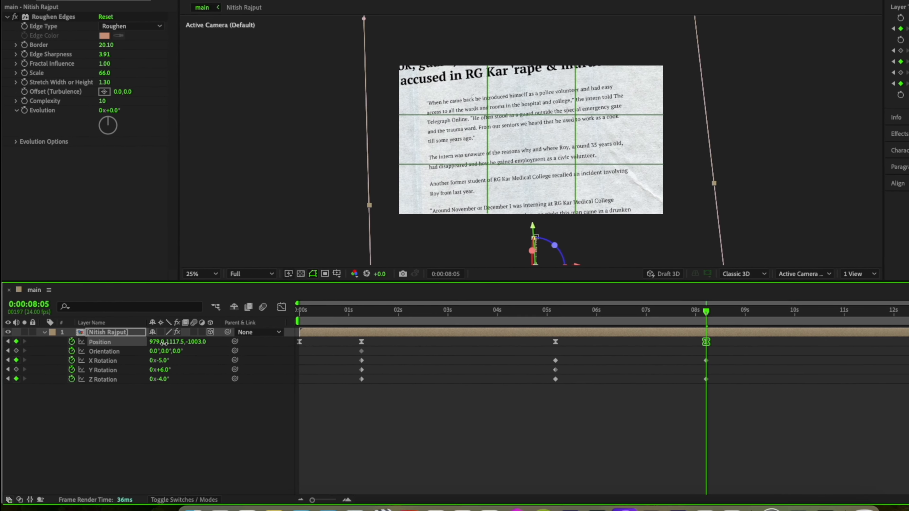
pyautogui.moveTo(164, 343); pyautogui.dragTo(164, 345)
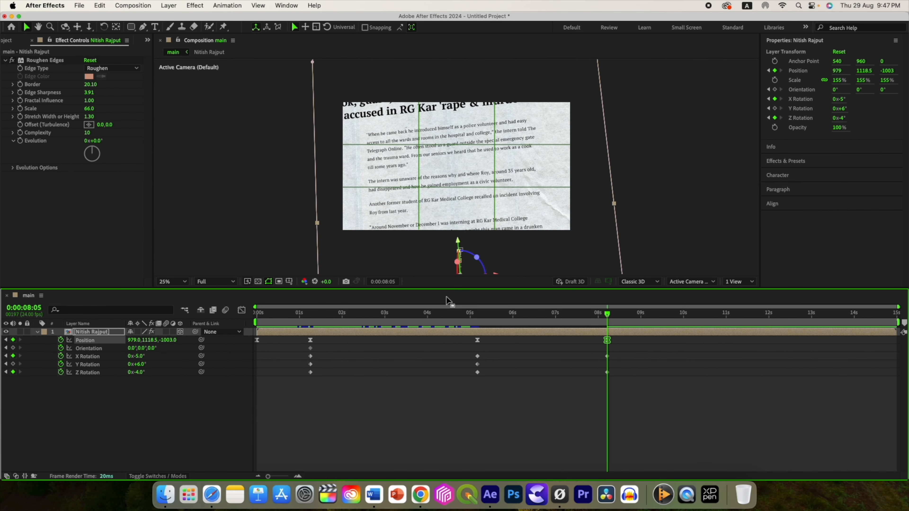
# Step: Hide the proportional grid and preview the article animation from the start
pyautogui.click(289, 282)
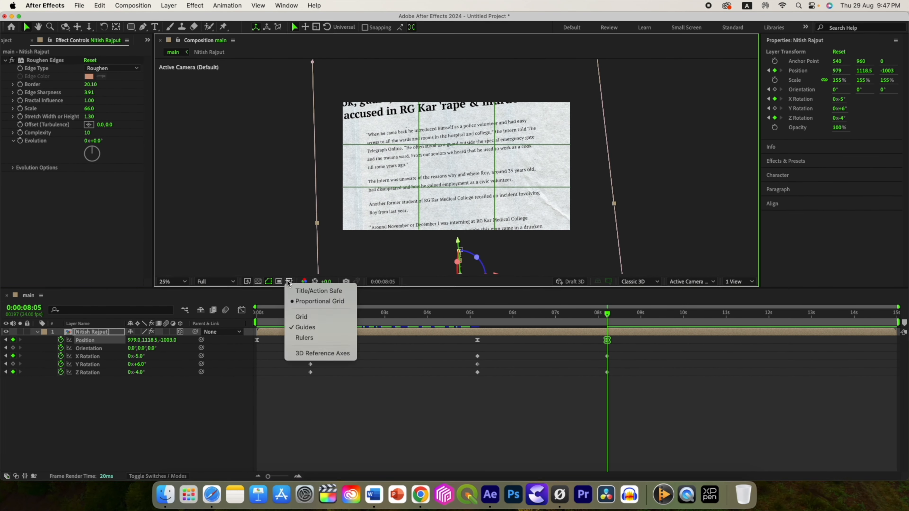
pyautogui.click(302, 305)
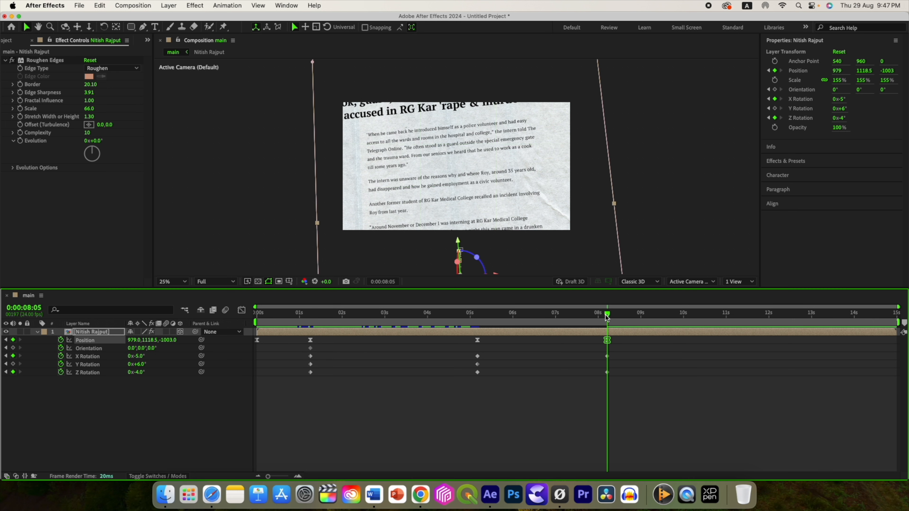
pyautogui.press('Home')
pyautogui.press('space')
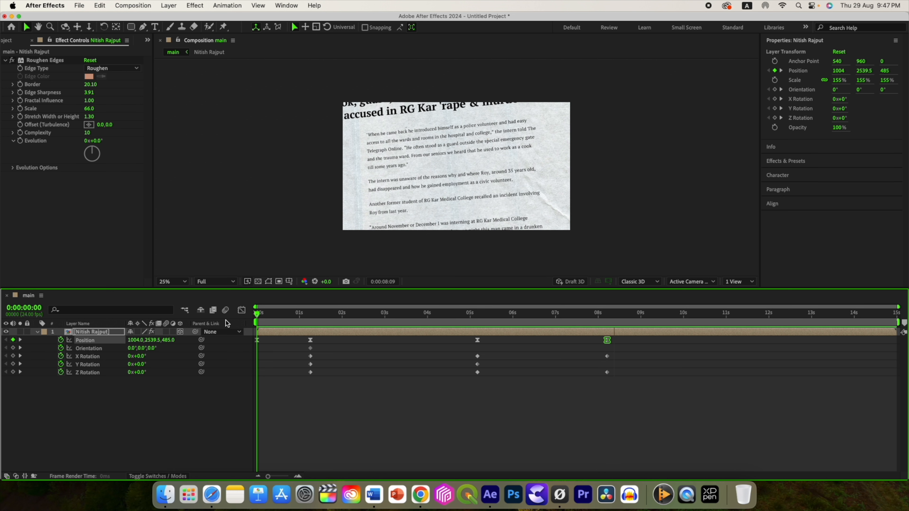
pyautogui.press('space')
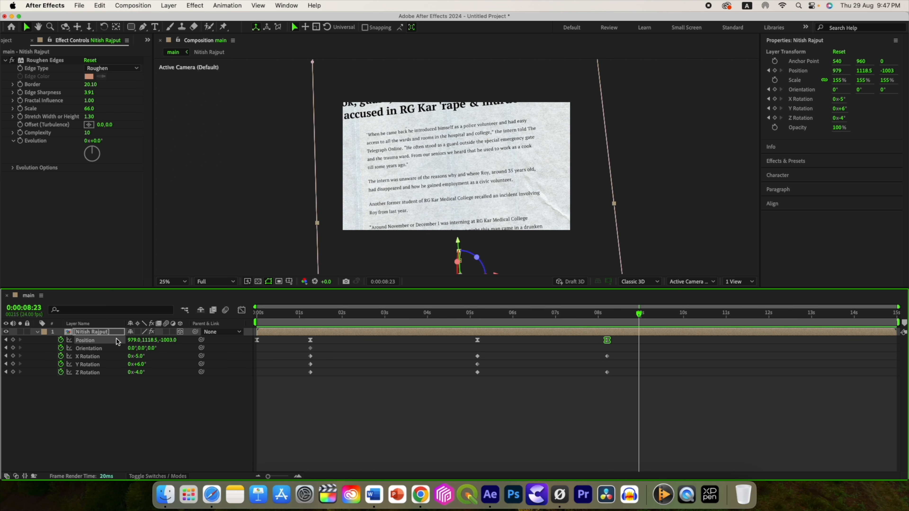
# Step: Fit the composition view and import RGKAR.psd into the Images folder as a composition with editable layer styles
pyautogui.click(168, 281)
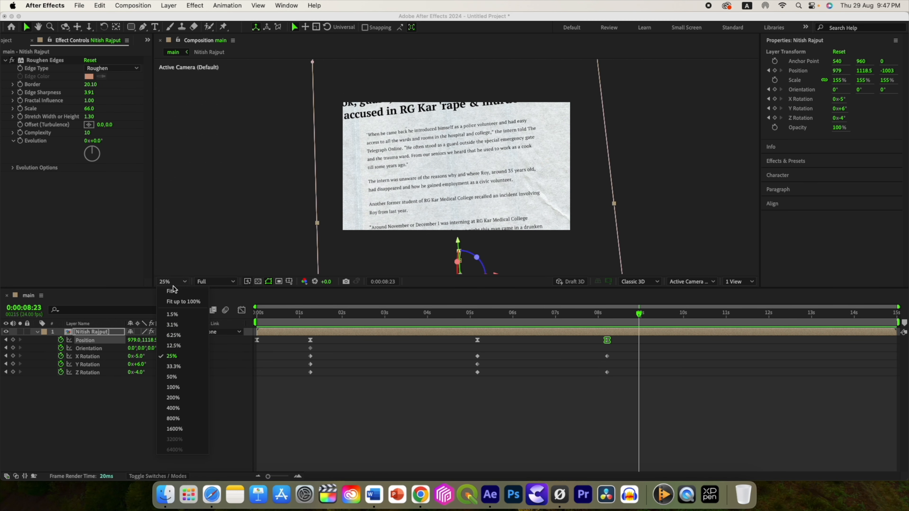
pyautogui.click(173, 290)
pyautogui.click(256, 310)
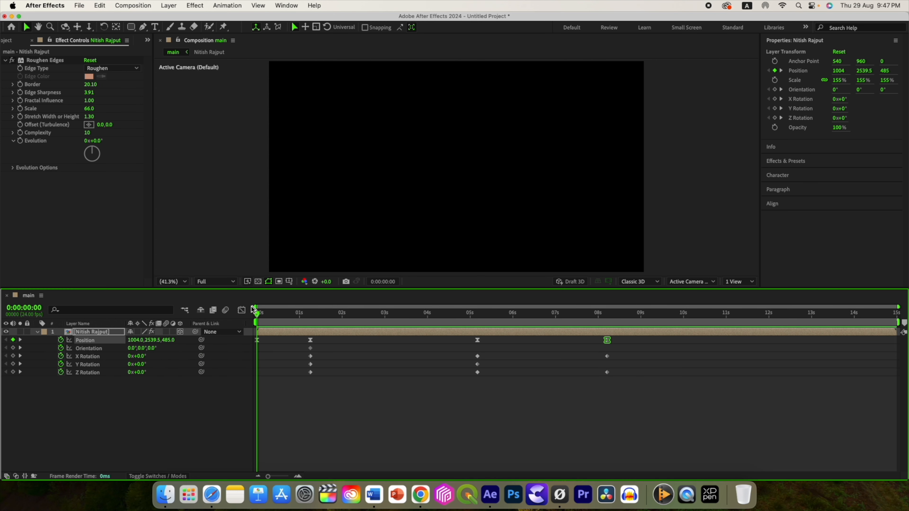
pyautogui.click(37, 333)
pyautogui.click(159, 494)
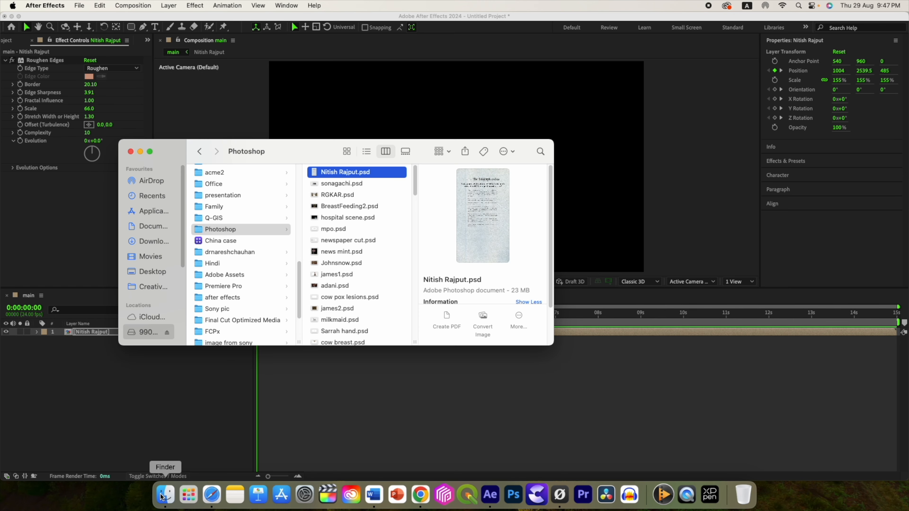
pyautogui.click(327, 195)
pyautogui.moveTo(327, 195); pyautogui.dragTo(26, 132)
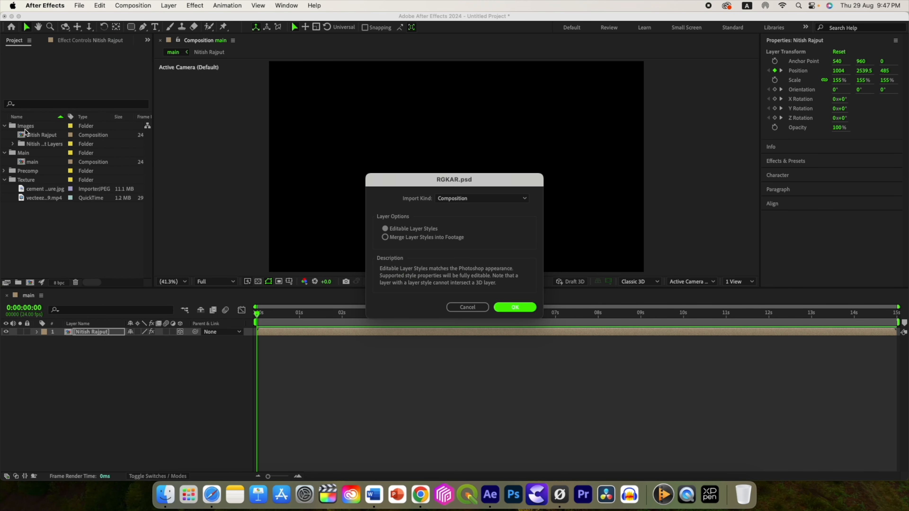
pyautogui.click(514, 308)
# Step: Copy the gate and building layers from the RGKAR composition into the main composition
pyautogui.doubleClick(42, 154)
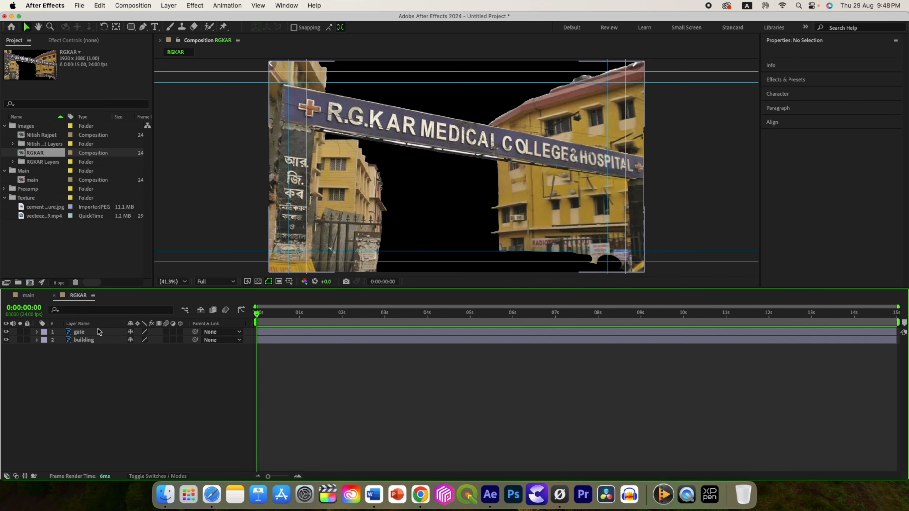
pyautogui.click(83, 333)
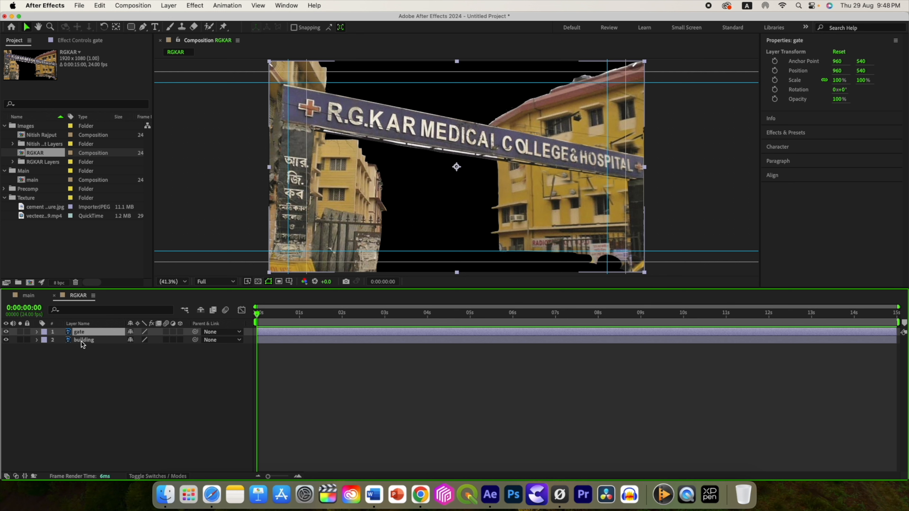
pyautogui.keyDown('shift'); pyautogui.click(82, 341); pyautogui.keyUp('shift')
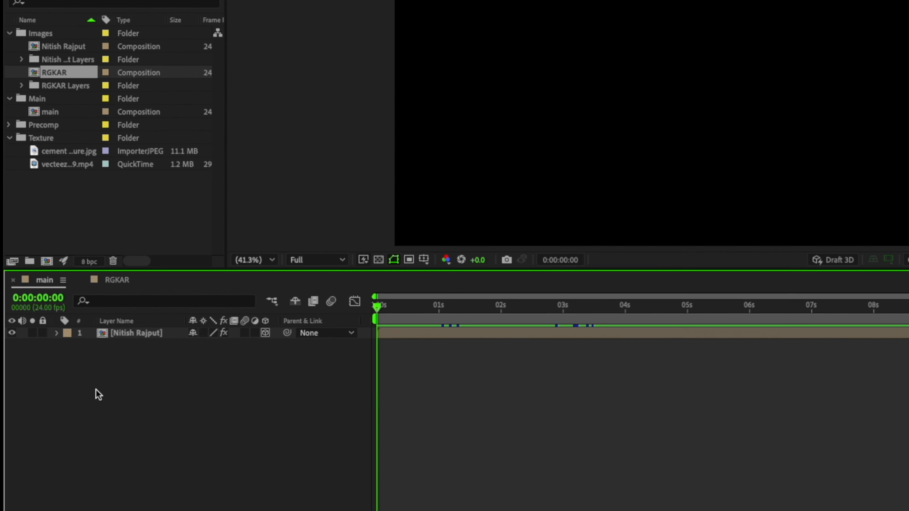
pyautogui.hotkey('ctrl', 'v')
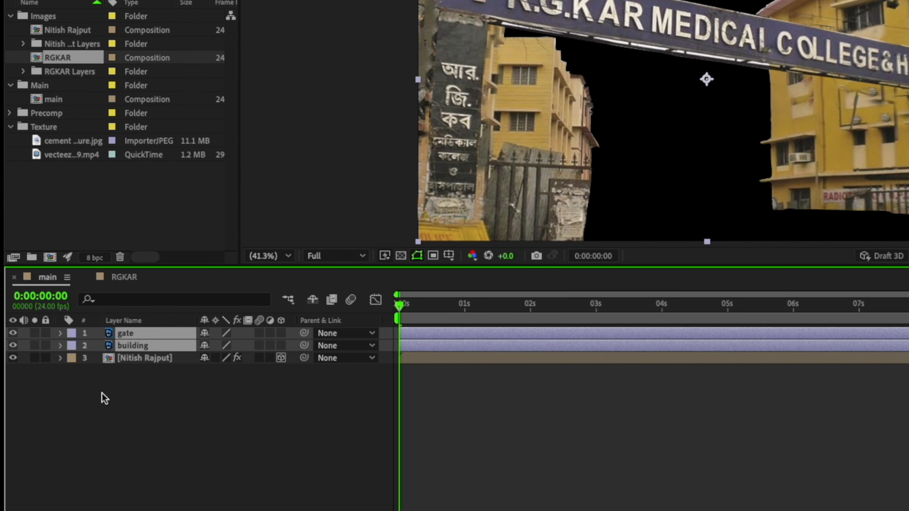
# Step: Check the building layer's content and move it below the article layer in the main composition
pyautogui.click(133, 355)
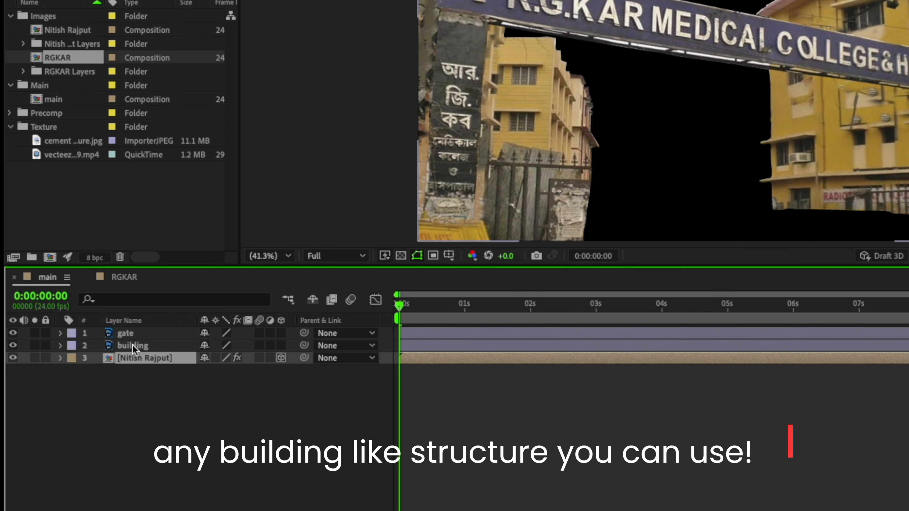
pyautogui.click(133, 345)
pyautogui.doubleClick(133, 346)
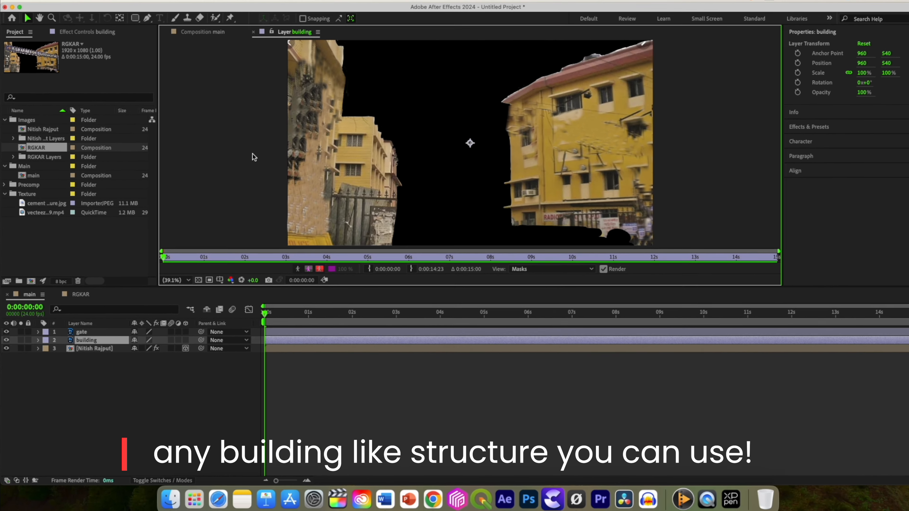
pyautogui.click(245, 41)
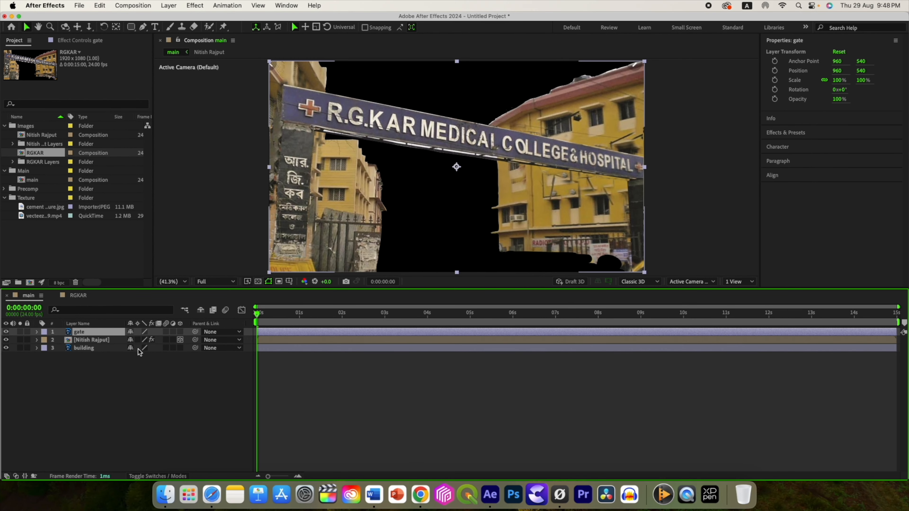
# Step: Show the composition in 2 Views and make the gate and building layers 3D
pyautogui.click(732, 282)
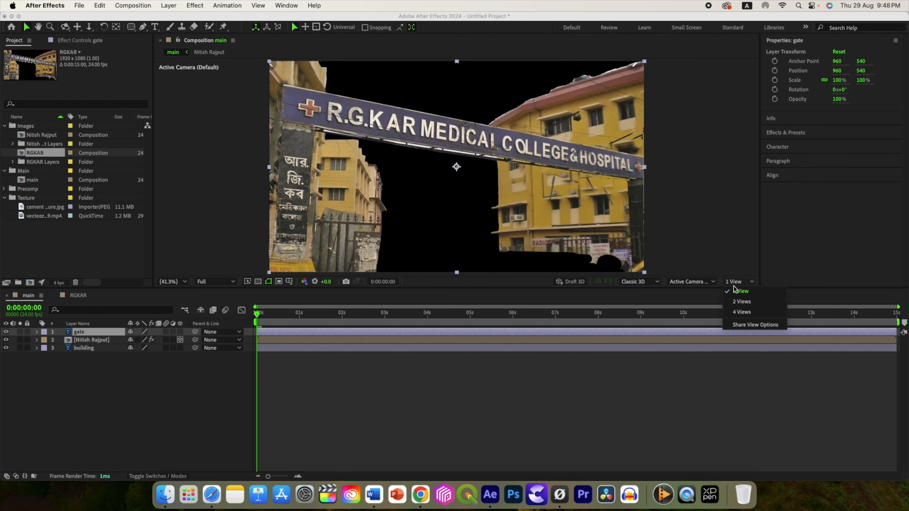
pyautogui.click(737, 305)
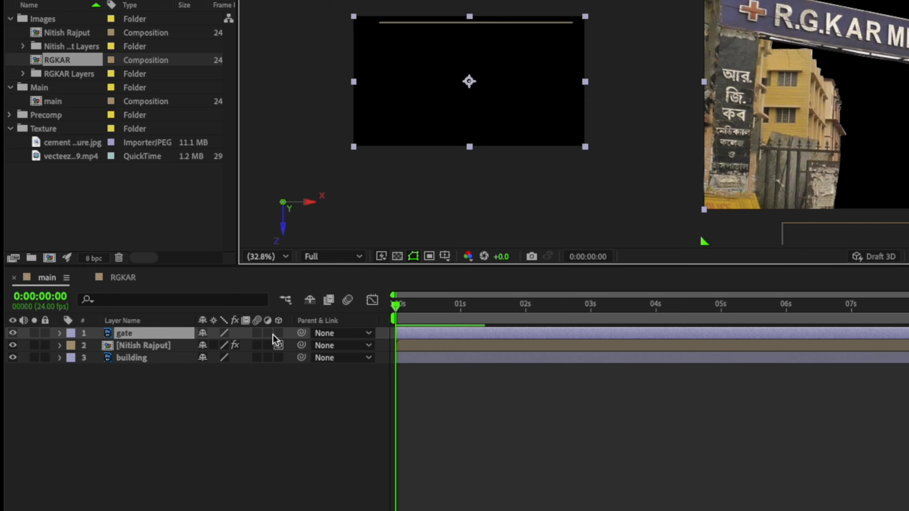
pyautogui.click(223, 333)
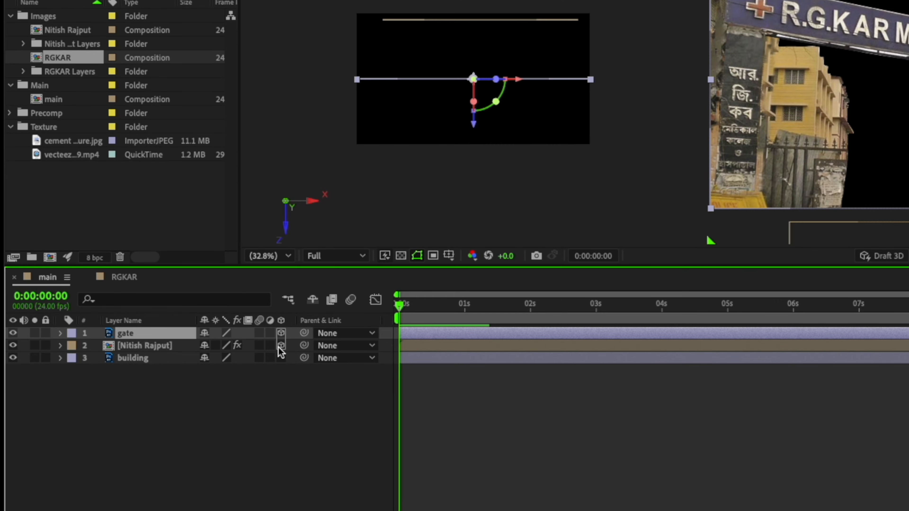
pyautogui.click(224, 352)
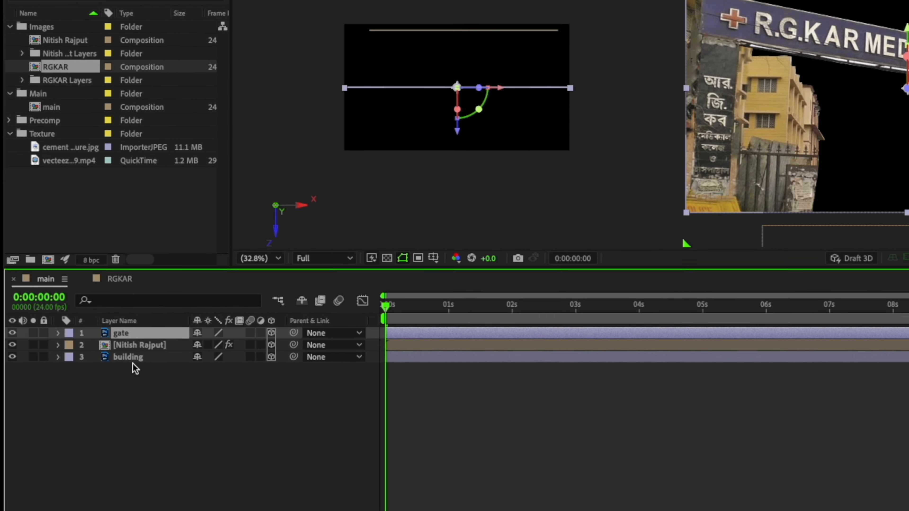
# Step: Push the building layer back in depth to Position Z 611 and scale it to 127%
pyautogui.click(130, 357)
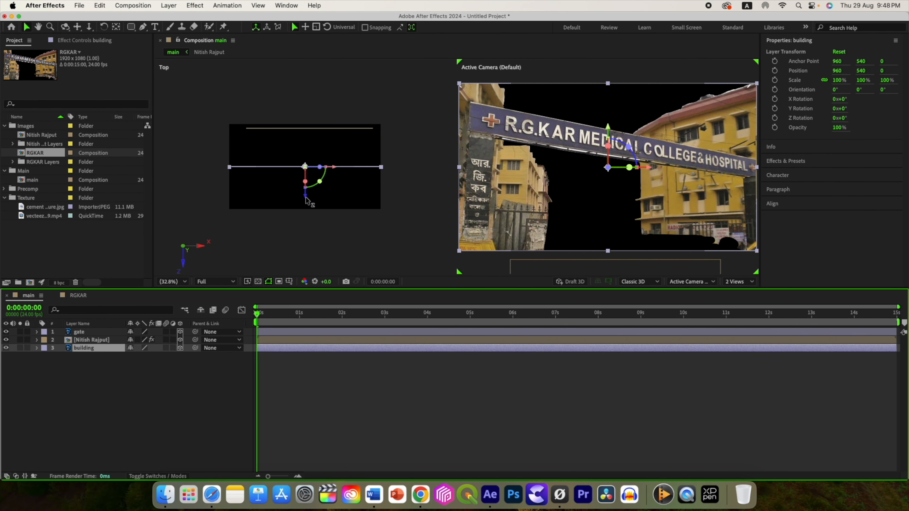
pyautogui.moveTo(306, 200); pyautogui.dragTo(298, 159)
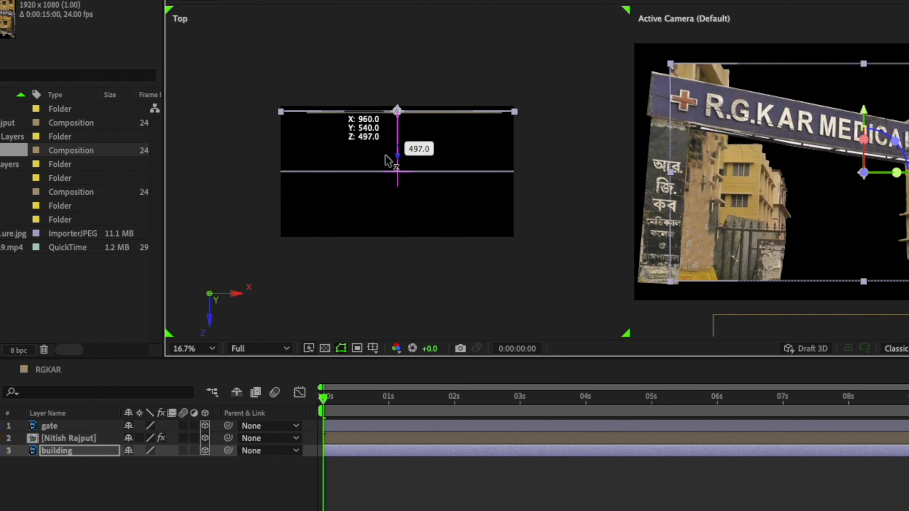
pyautogui.moveTo(387, 161); pyautogui.dragTo(380, 148)
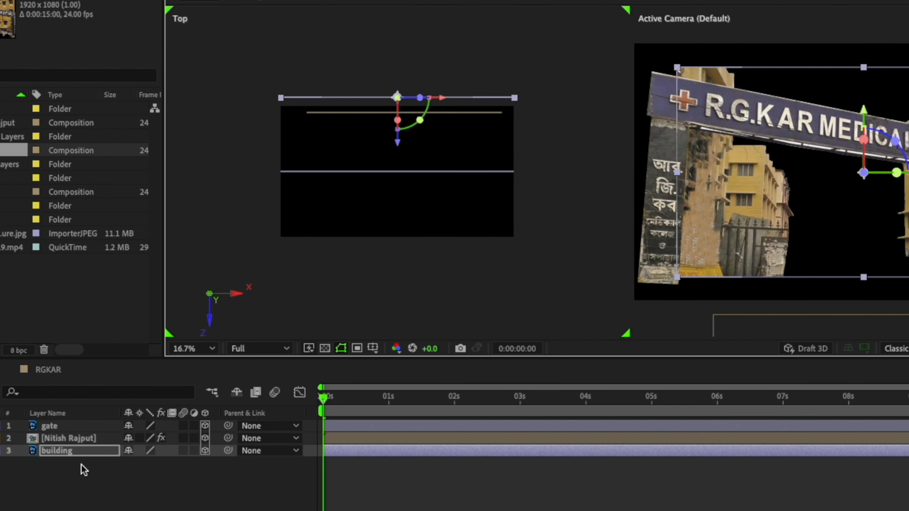
pyautogui.press('s')
pyautogui.moveTo(140, 464); pyautogui.dragTo(152, 465)
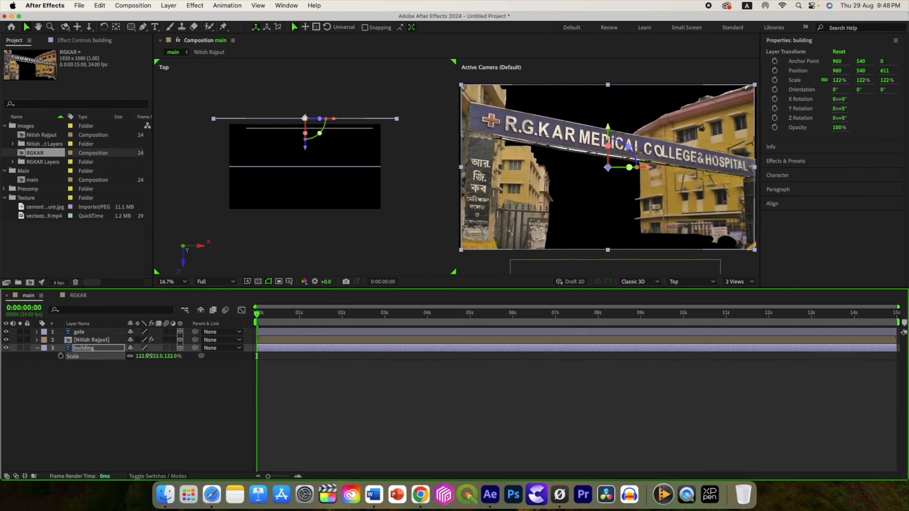
pyautogui.moveTo(150, 356); pyautogui.dragTo(150, 355)
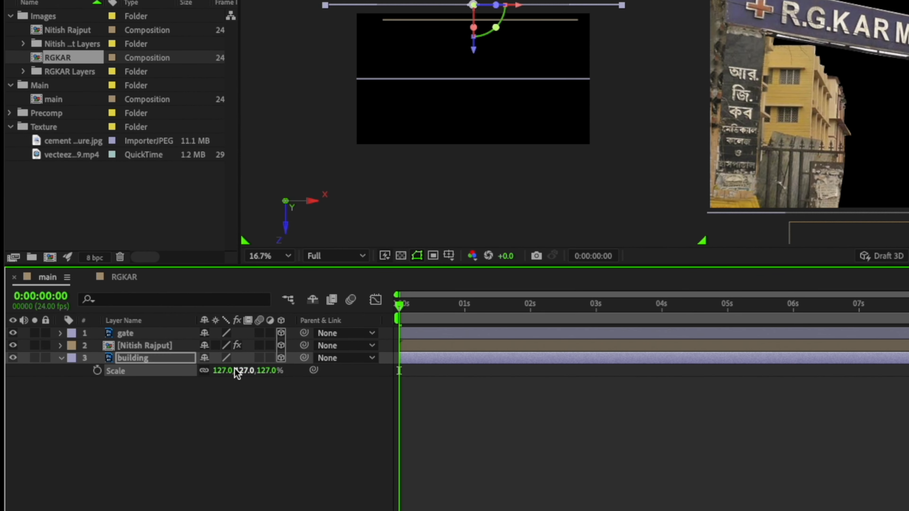
# Step: Apply the Tint effect to the building layer and set Map White To to dark grey 494646
pyautogui.click(147, 362)
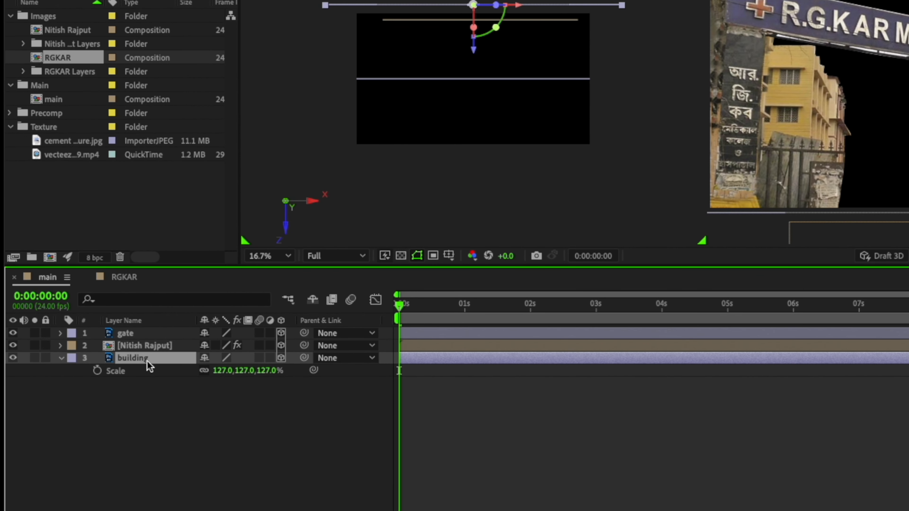
pyautogui.hotkey('ctrl', 'space')
pyautogui.write('tint')
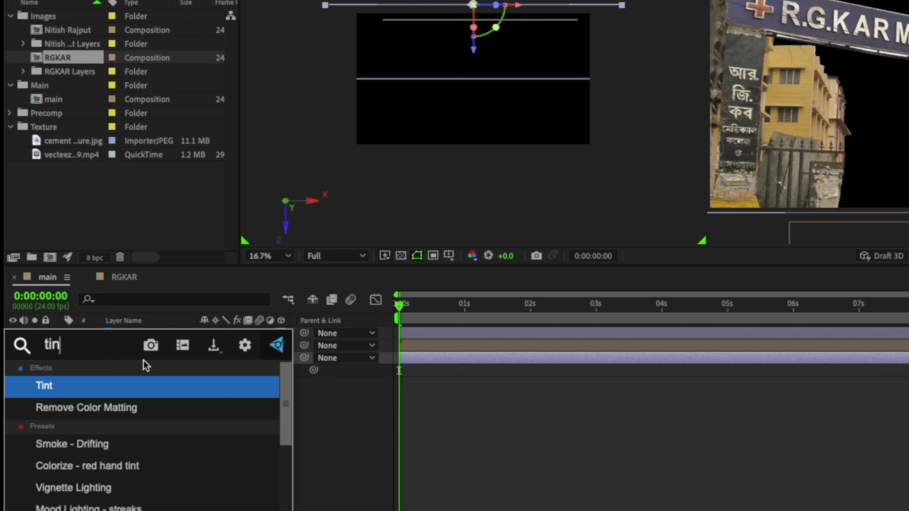
pyautogui.click(94, 387)
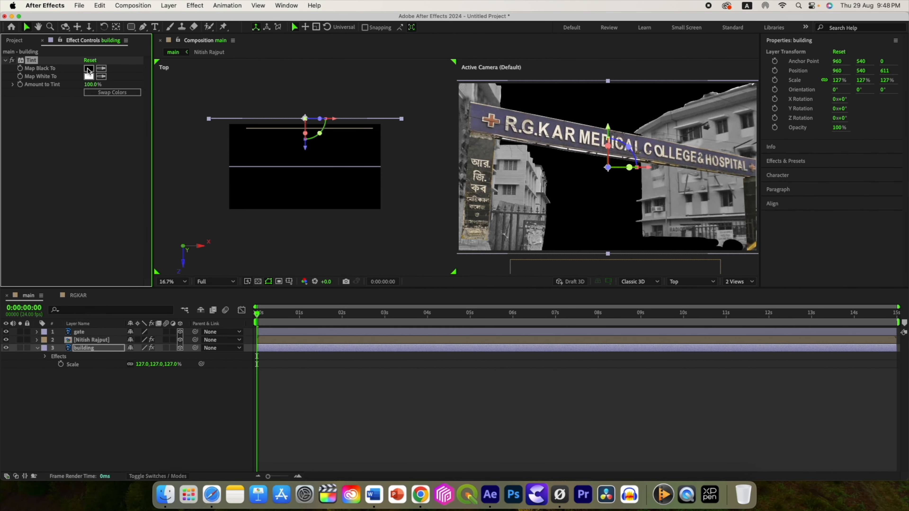
pyautogui.click(89, 77)
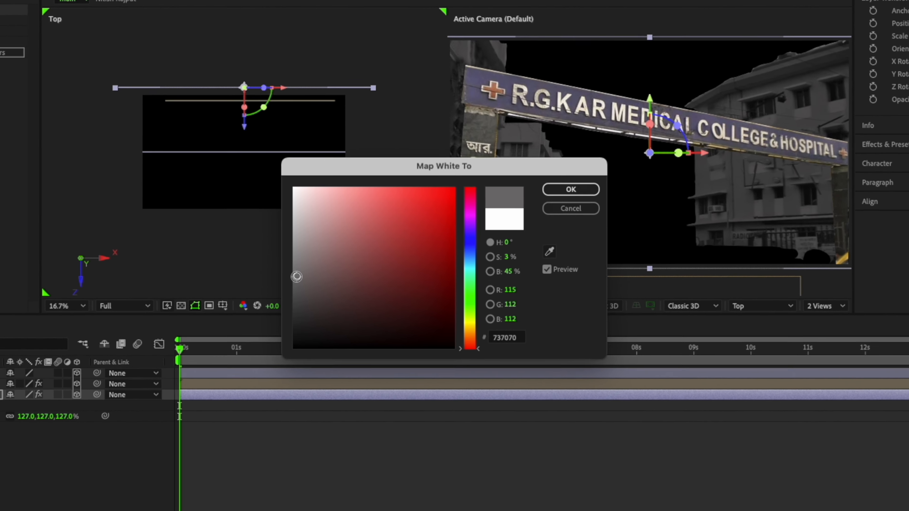
pyautogui.click(345, 259)
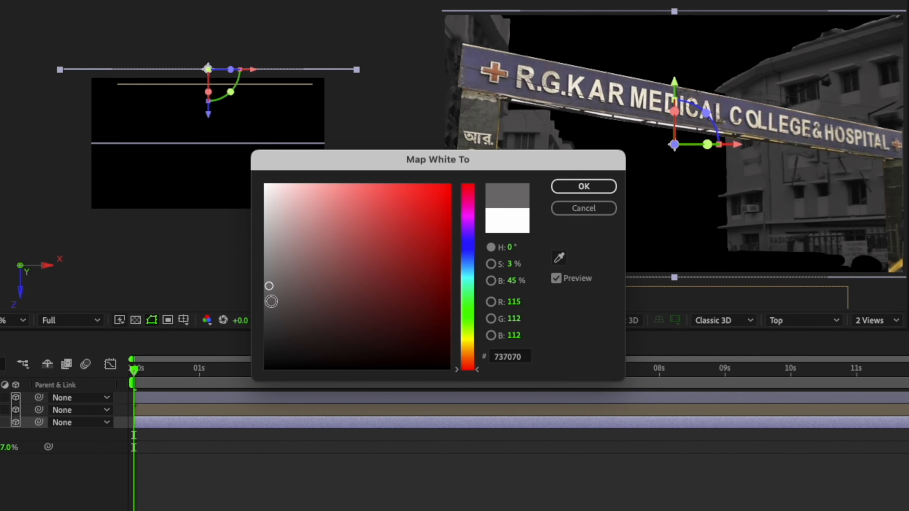
pyautogui.moveTo(271, 305); pyautogui.dragTo(272, 316)
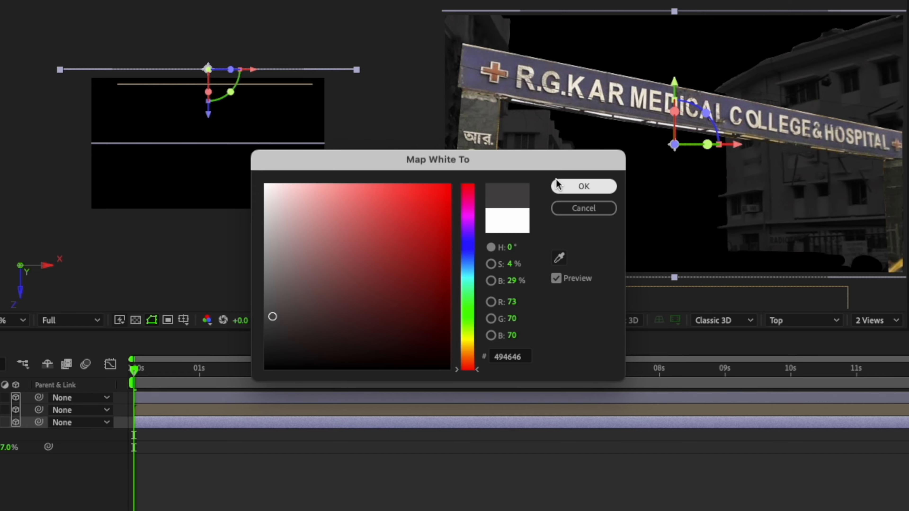
pyautogui.click(580, 186)
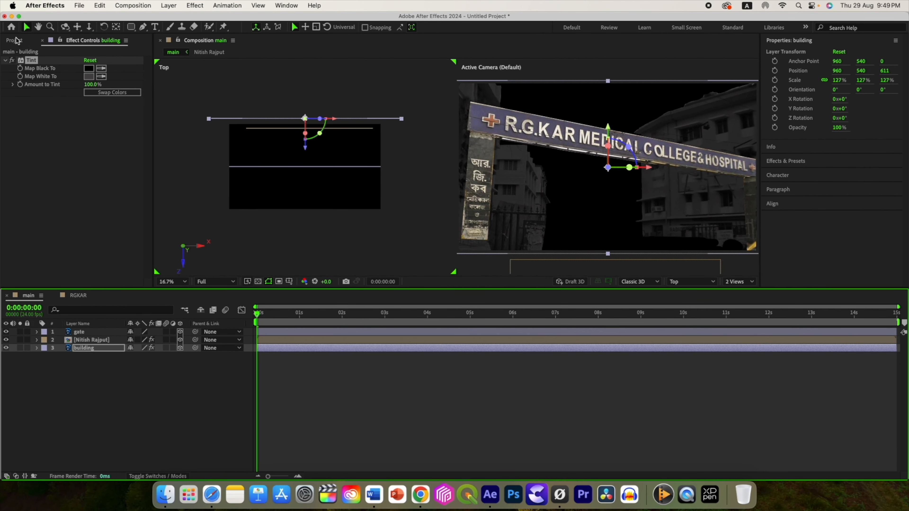
# Step: Add the cement texture image to the main composition above the building layer and scale it to 36%
pyautogui.click(14, 40)
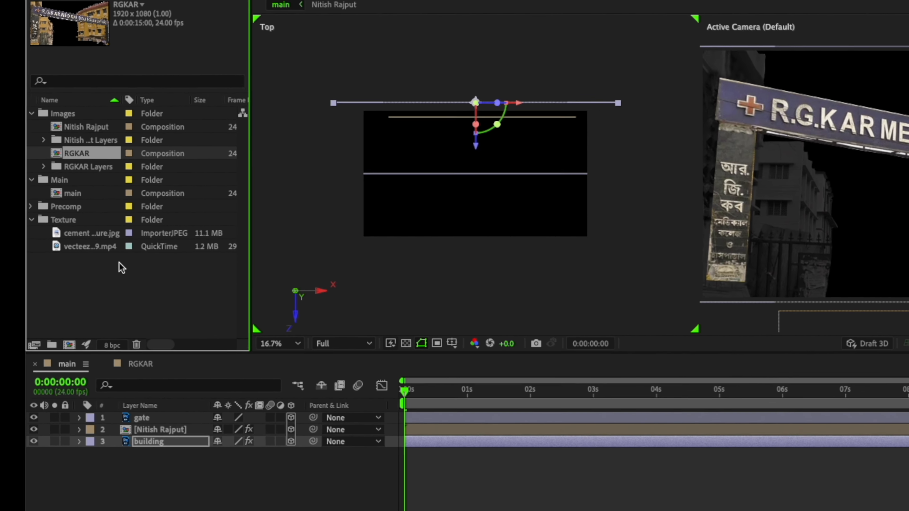
pyautogui.doubleClick(89, 236)
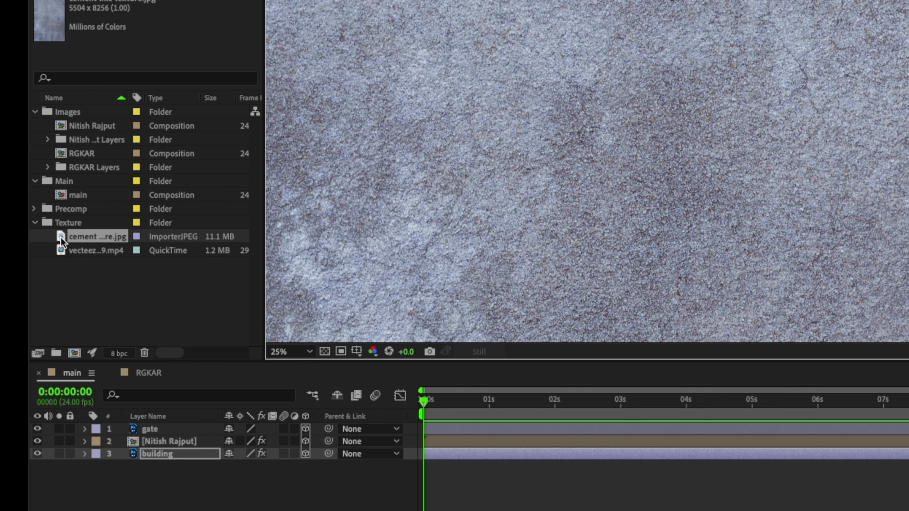
pyautogui.moveTo(61, 238); pyautogui.dragTo(125, 449)
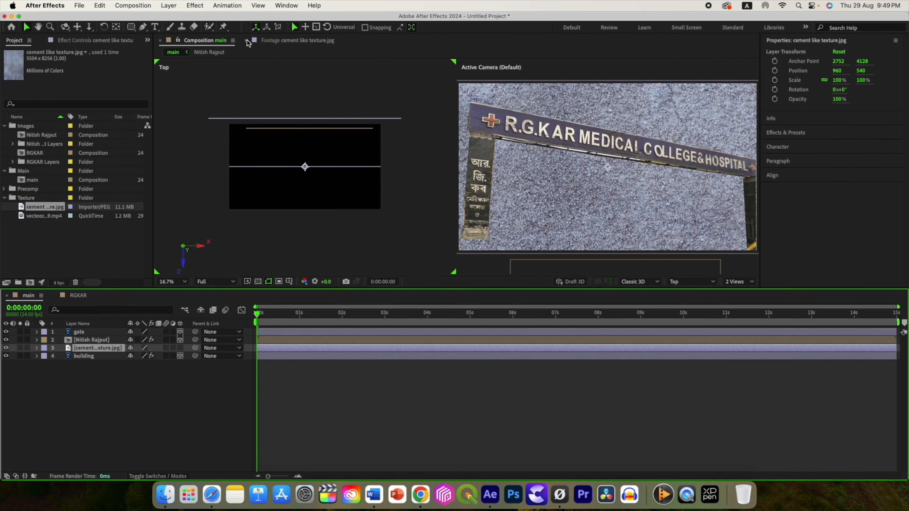
pyautogui.click(246, 40)
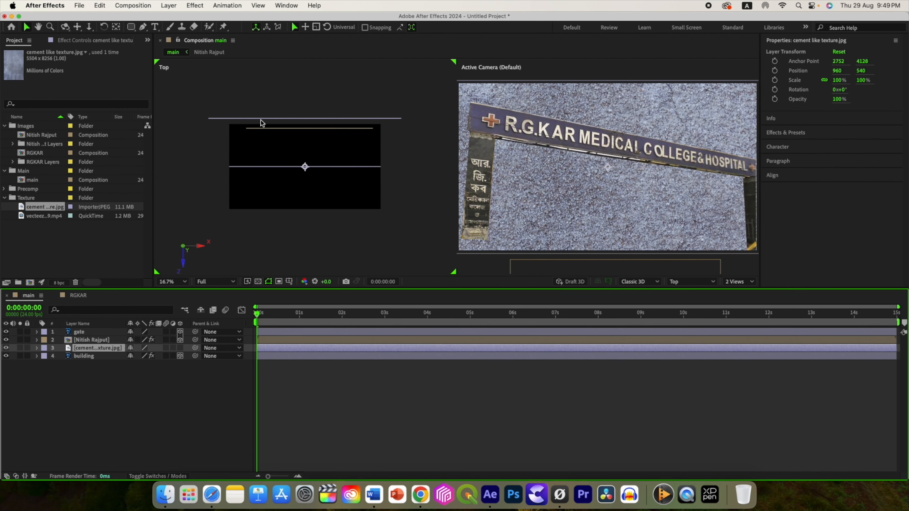
pyautogui.press('s')
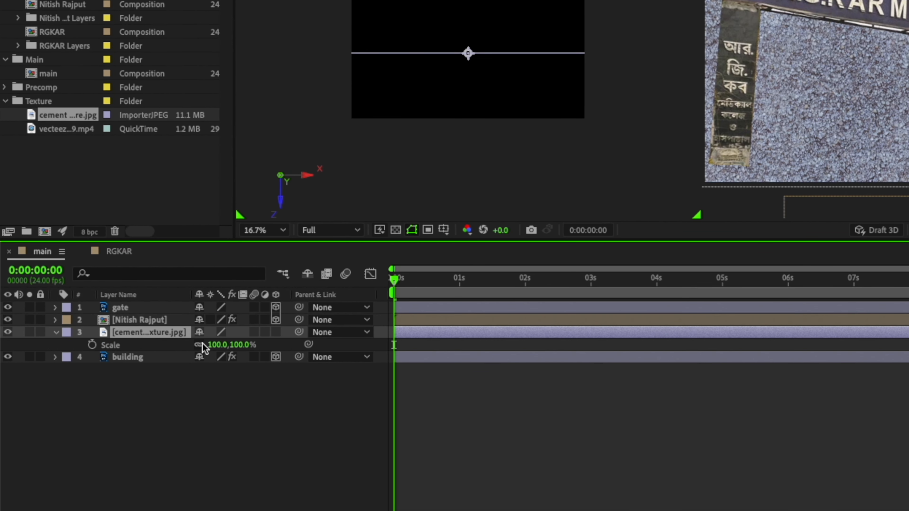
pyautogui.moveTo(215, 344); pyautogui.dragTo(191, 344)
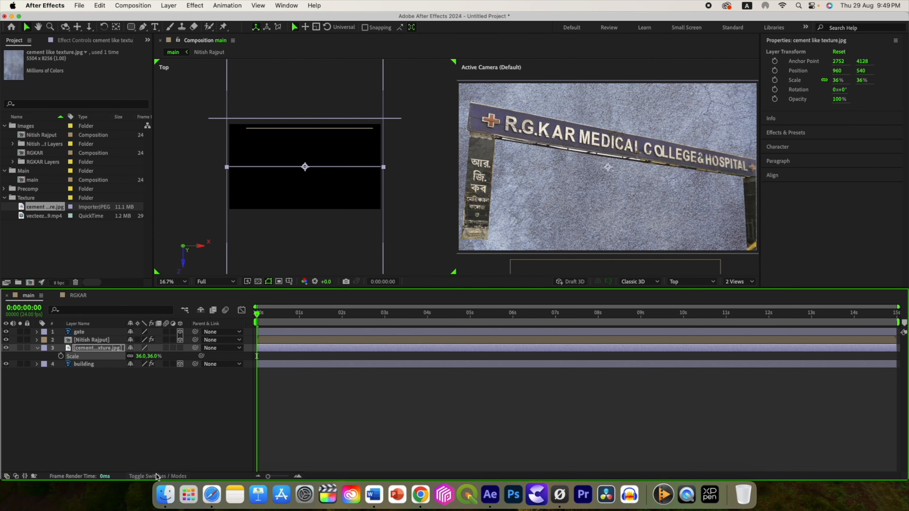
# Step: Set the cement texture layer's blending mode to Multiply and its opacity to 71%
pyautogui.click(156, 476)
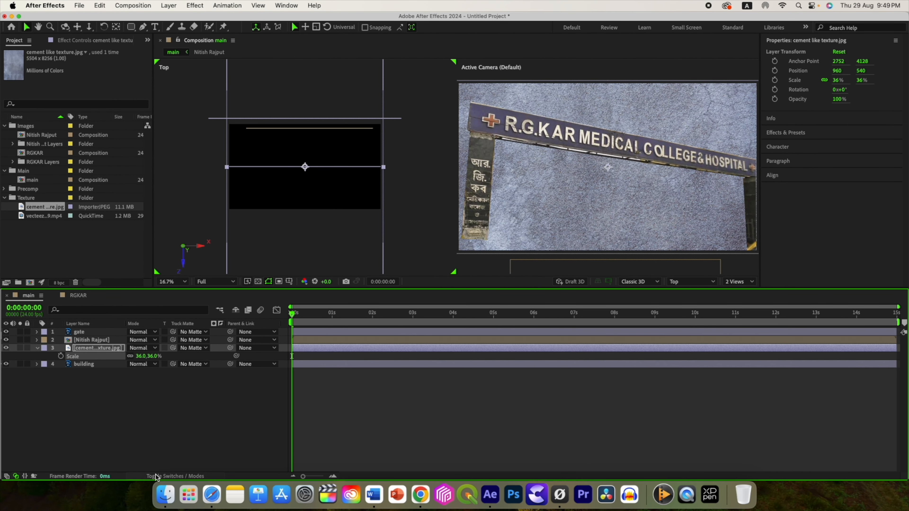
pyautogui.click(143, 349)
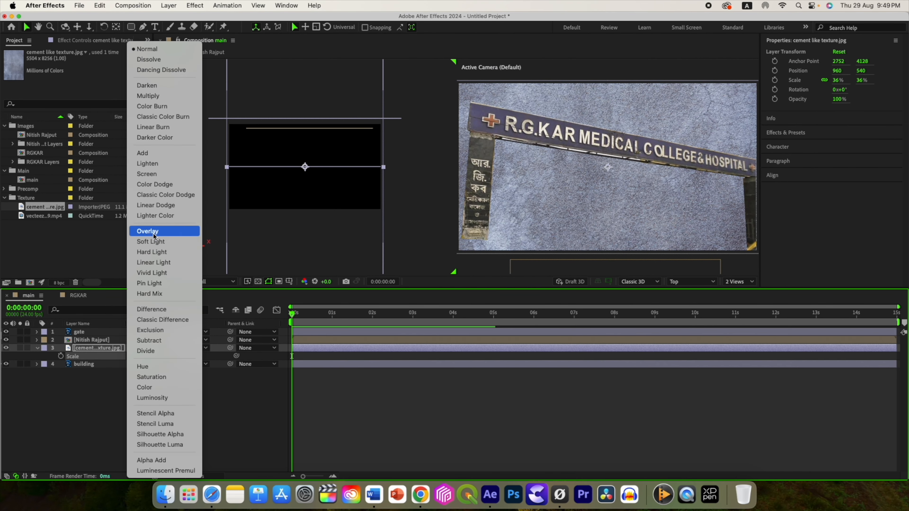
pyautogui.click(158, 175)
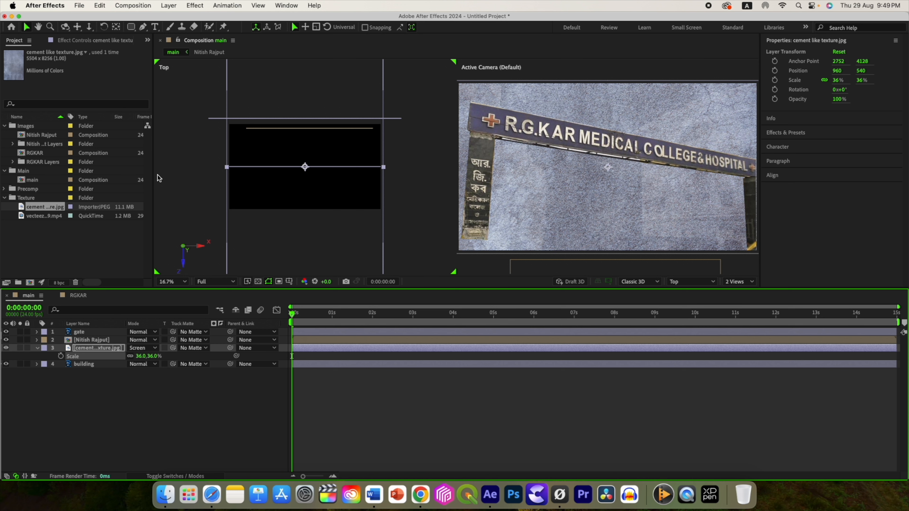
pyautogui.click(147, 351)
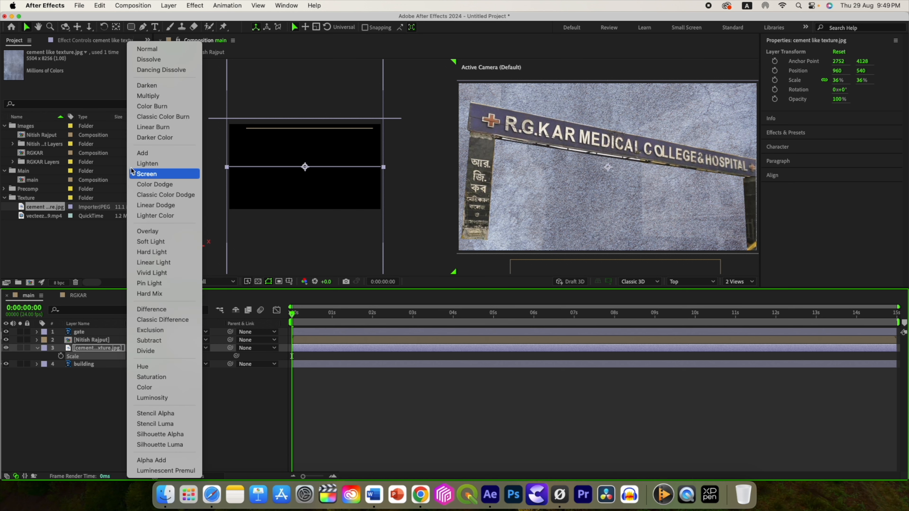
pyautogui.click(137, 96)
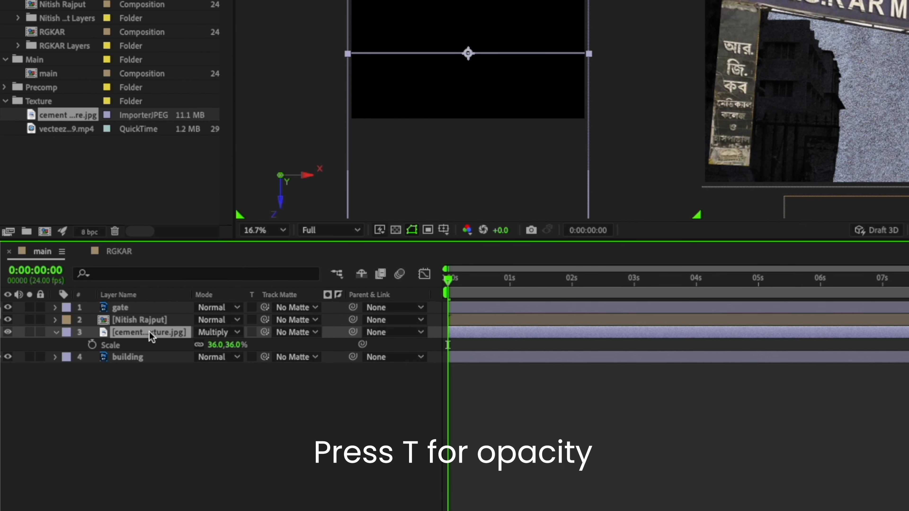
pyautogui.press('t')
pyautogui.moveTo(206, 350); pyautogui.dragTo(185, 350)
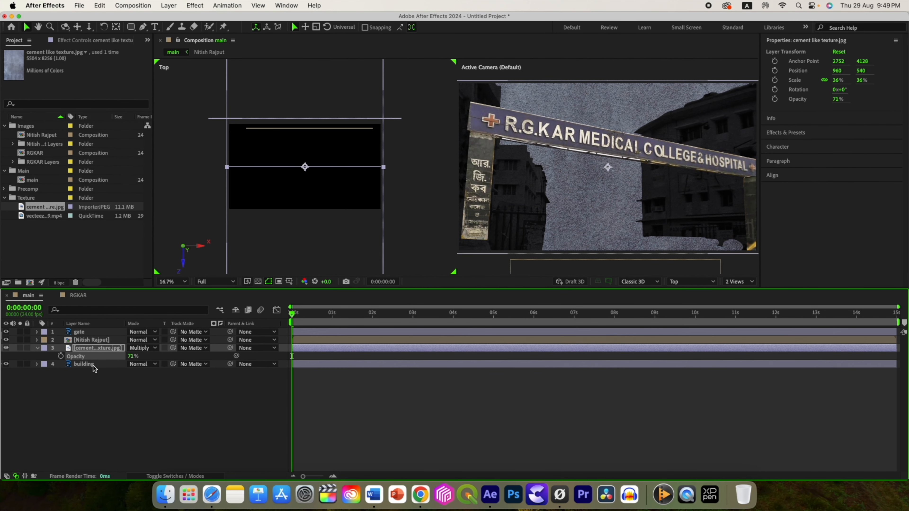
pyautogui.click(37, 348)
# Step: Go to the article layer's keyframes at 0:00:01:06 and bring the gate layer forward to Position Z -540
pyautogui.moveTo(292, 317); pyautogui.dragTo(338, 320)
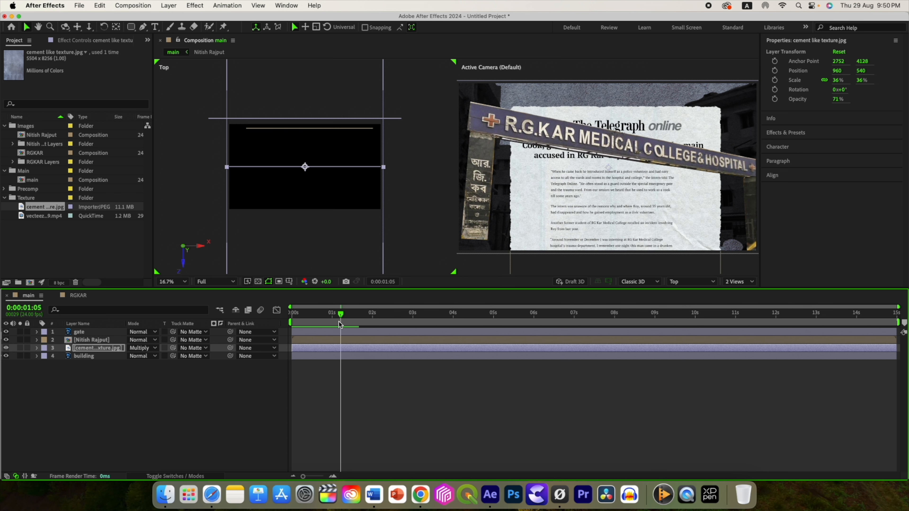
pyautogui.click(107, 341)
pyautogui.press('u')
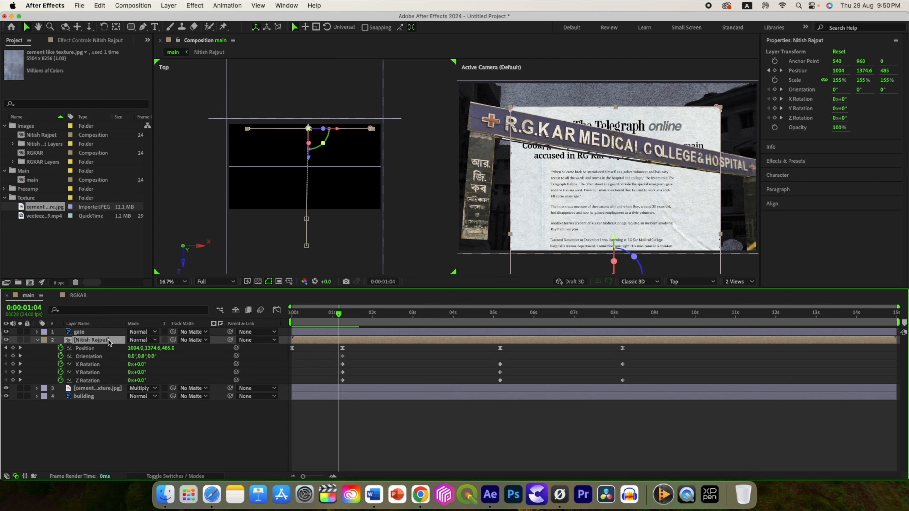
pyautogui.moveTo(339, 317); pyautogui.dragTo(343, 317)
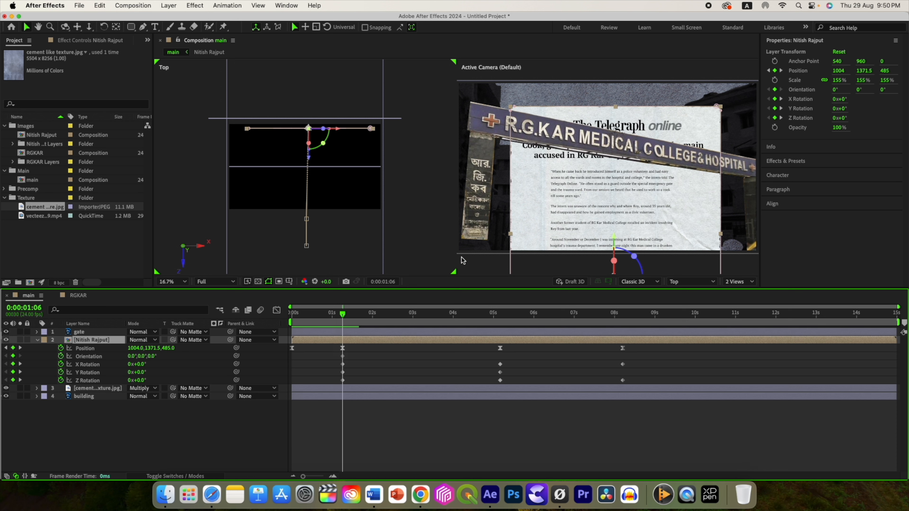
pyautogui.click(87, 332)
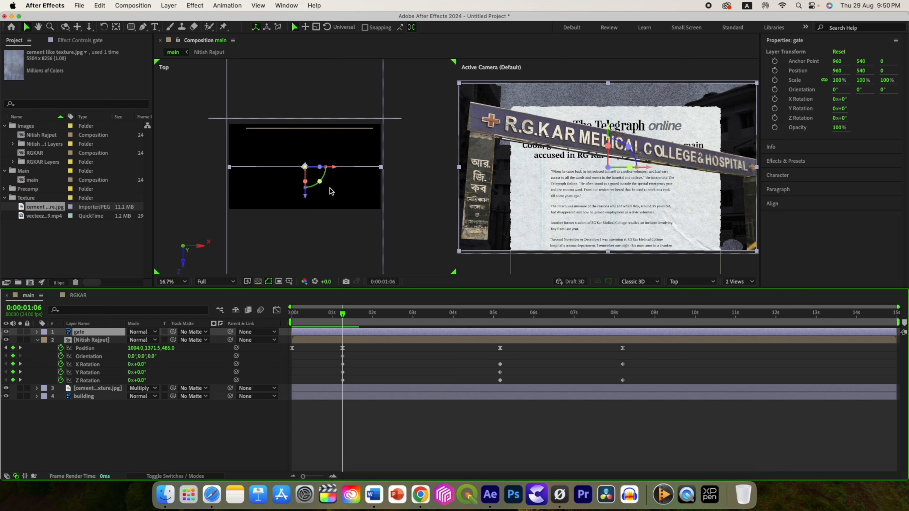
pyautogui.moveTo(307, 201); pyautogui.dragTo(311, 222)
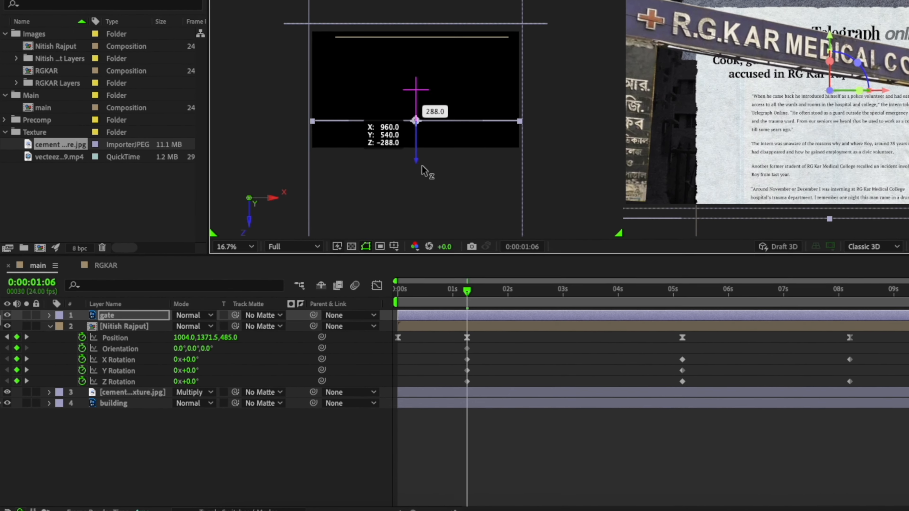
pyautogui.moveTo(422, 166); pyautogui.dragTo(423, 191)
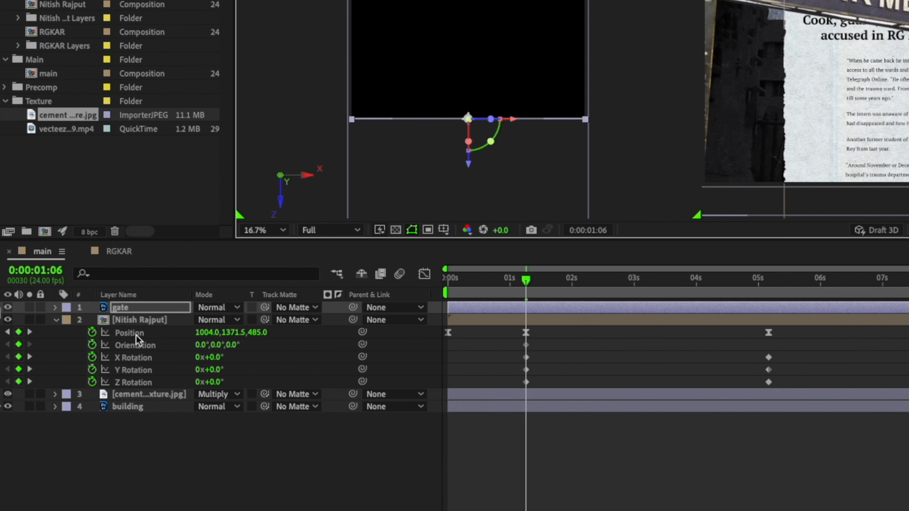
# Step: Scale the gate layer to 61% and lower it over the article to about X 980.7, Y 735.4
pyautogui.press('s')
pyautogui.moveTo(224, 320); pyautogui.dragTo(178, 326)
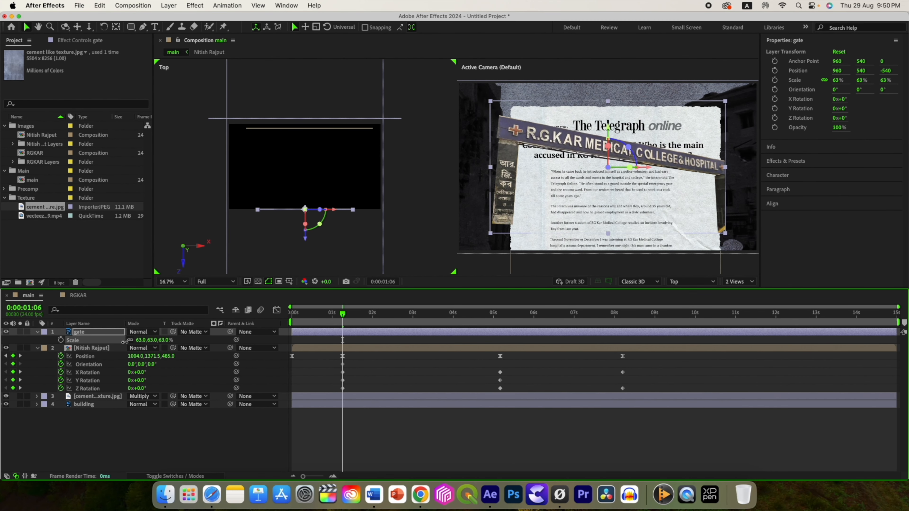
pyautogui.moveTo(125, 343); pyautogui.dragTo(125, 342)
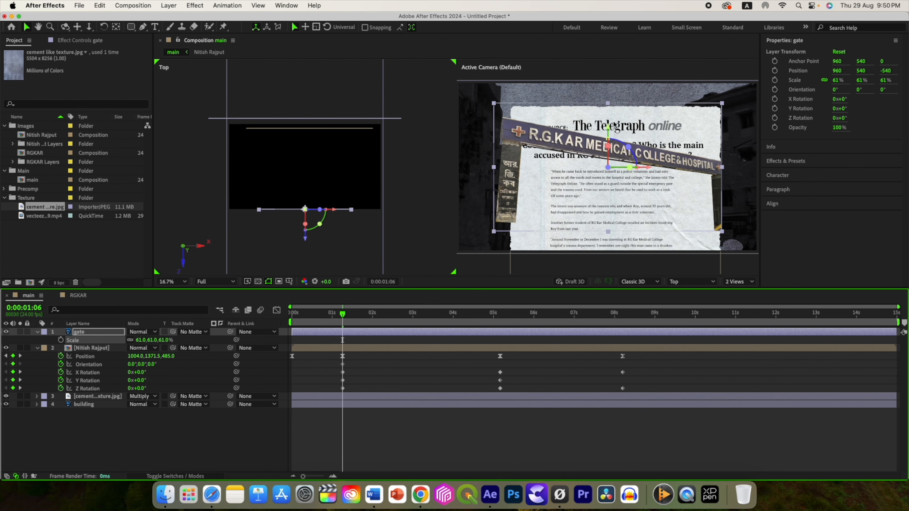
pyautogui.moveTo(610, 133); pyautogui.dragTo(620, 167)
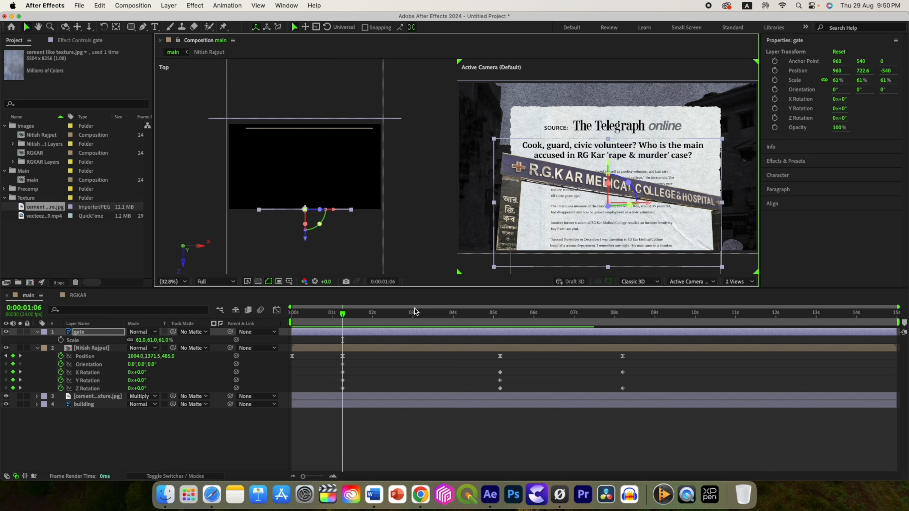
pyautogui.click(343, 317)
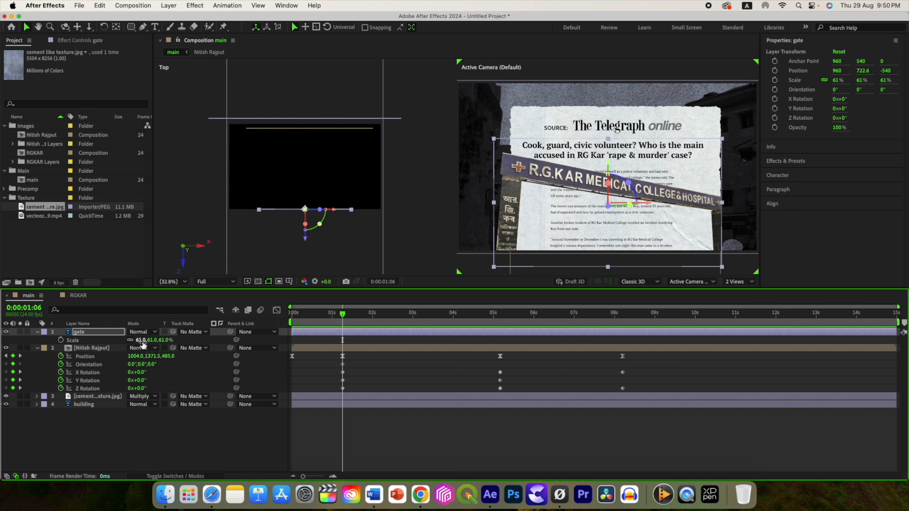
pyautogui.moveTo(139, 341); pyautogui.dragTo(142, 344)
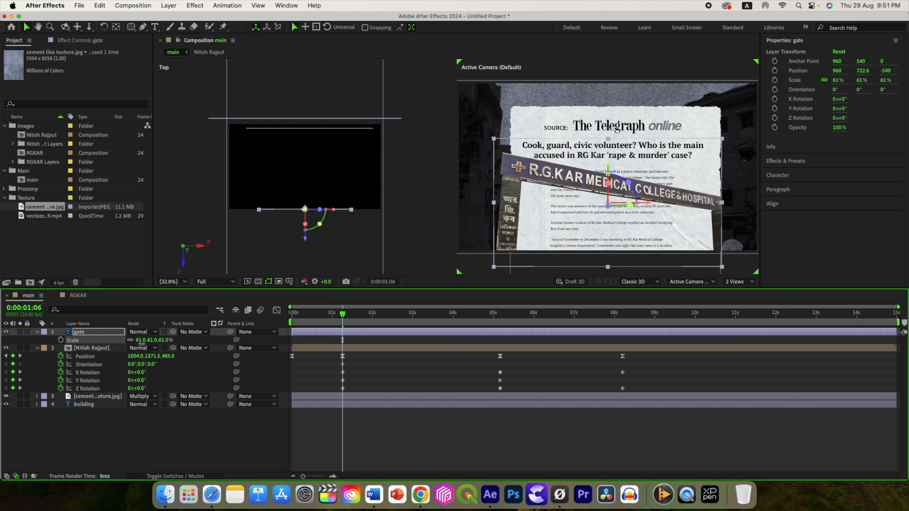
pyautogui.moveTo(608, 203); pyautogui.dragTo(611, 206)
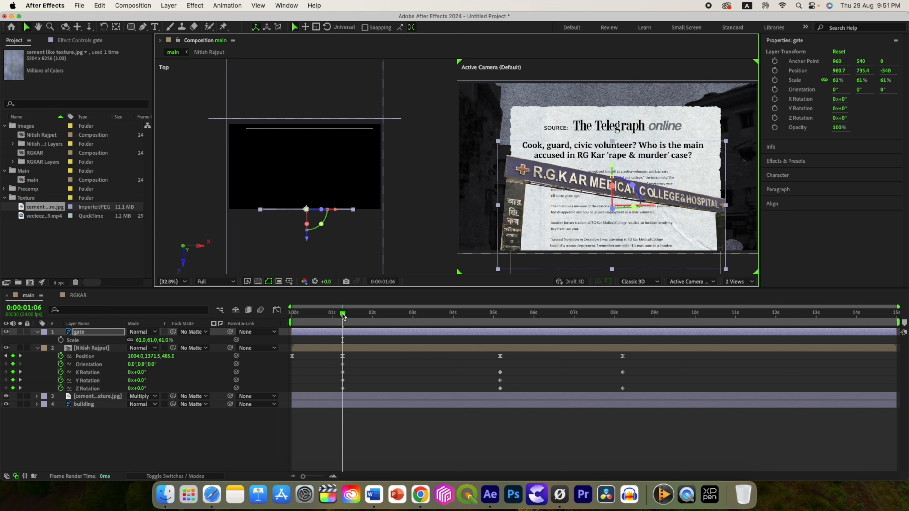
# Step: Move the current time to 0:00:01:09 and apply the Curves effect to the gate layer
pyautogui.moveTo(343, 315)
pyautogui.mouseDown()
pyautogui.moveTo(295, 316)
pyautogui.moveTo(348, 322)
pyautogui.mouseUp()
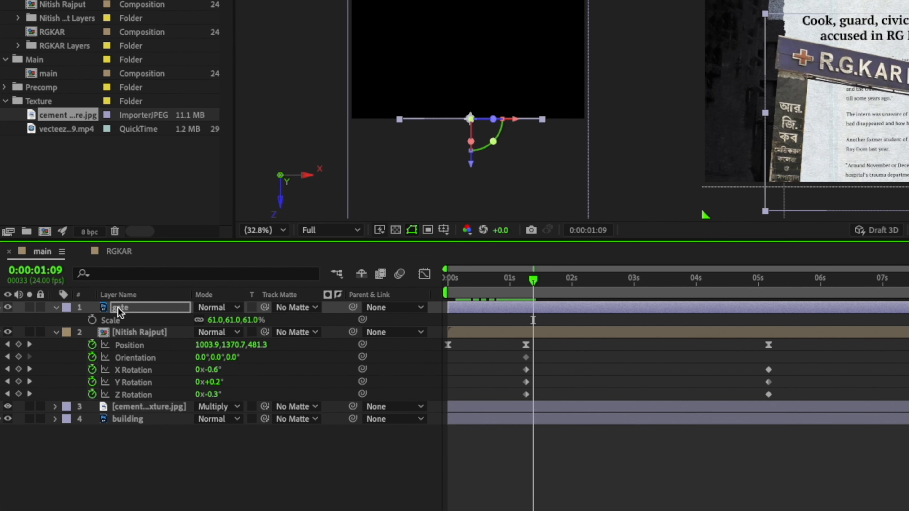
pyautogui.click(118, 308)
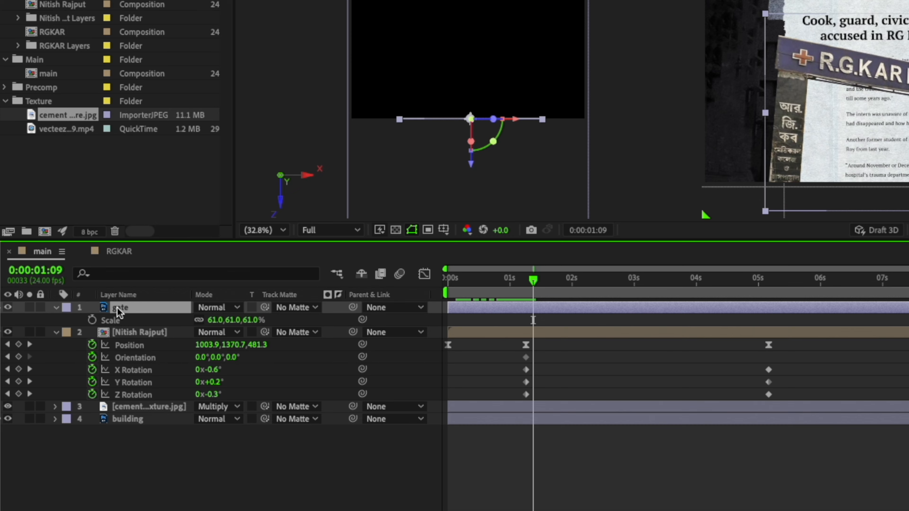
pyautogui.hotkey('ctrl', 'space')
pyautogui.write('c')
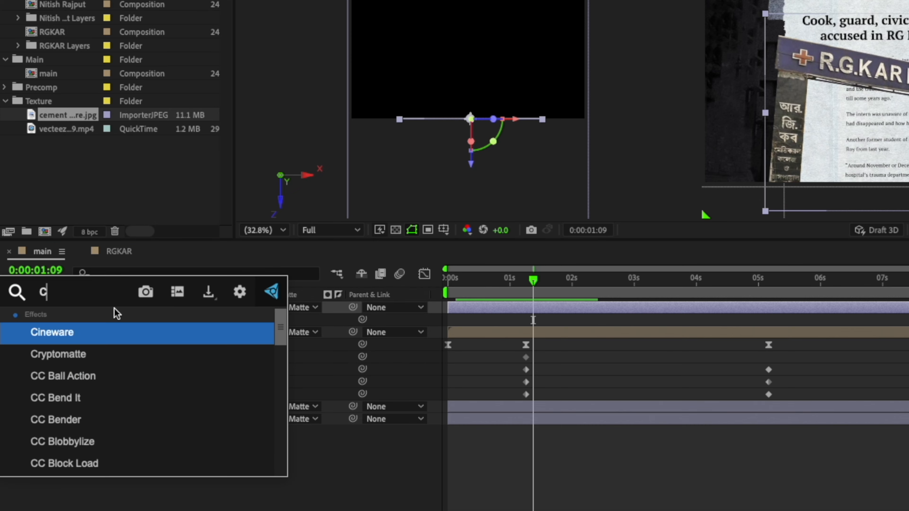
pyautogui.write('urv')
pyautogui.press('Return')
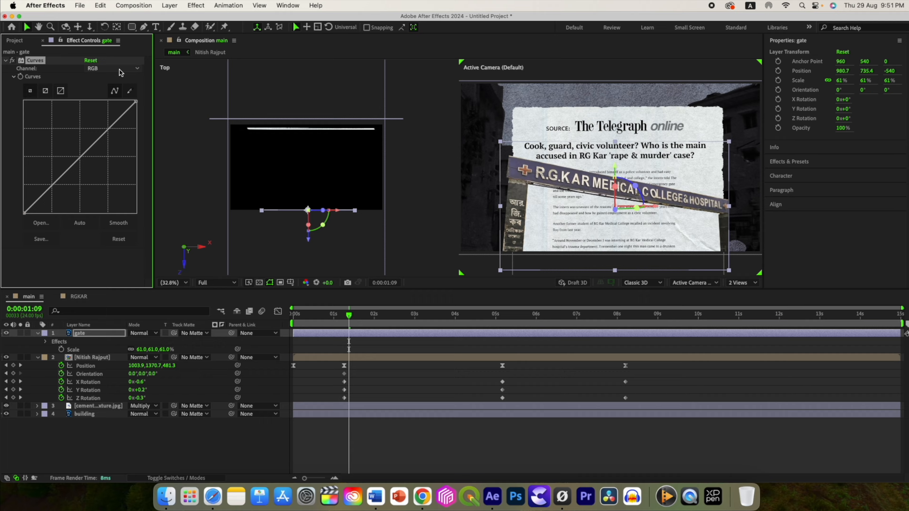
# Step: Raise the midtones of the Blue channel in the gate layer's Curves effect to give the gate a blue tint
pyautogui.click(119, 71)
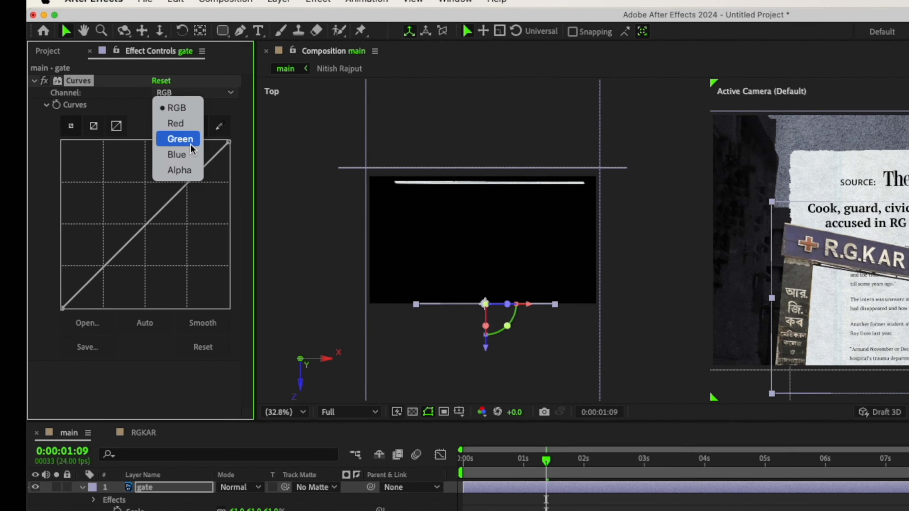
pyautogui.click(179, 155)
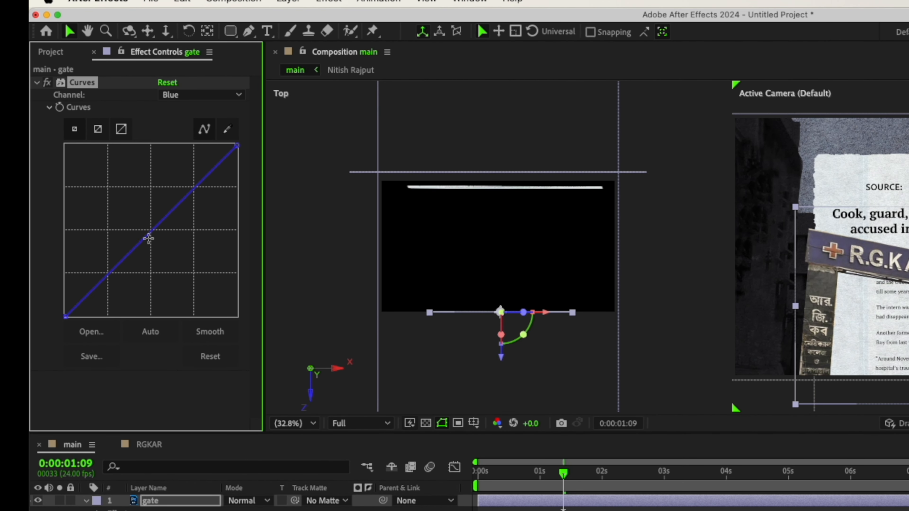
pyautogui.moveTo(148, 235); pyautogui.dragTo(132, 216)
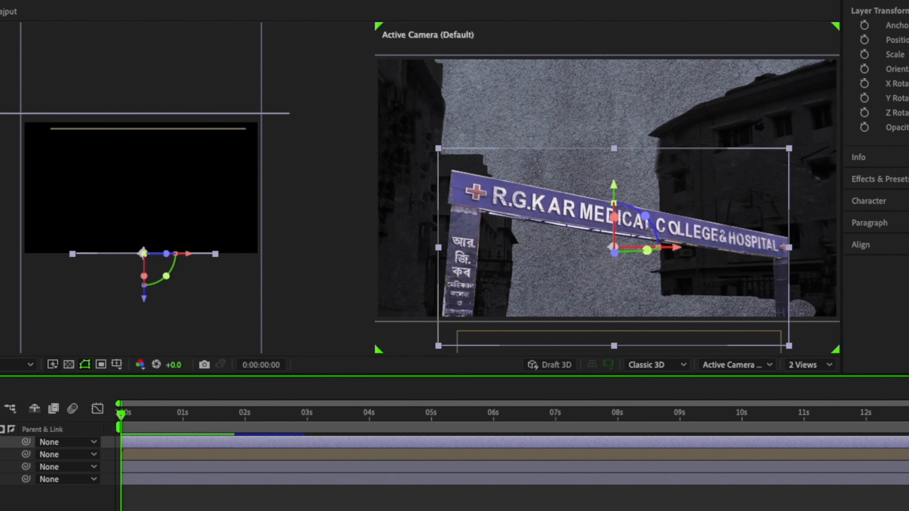
# Step: Keyframe the gate layer's Position at 0:00:00:00 and set it to 980.7, 731.4, -589 at 0:00:01:04
pyautogui.press('p')
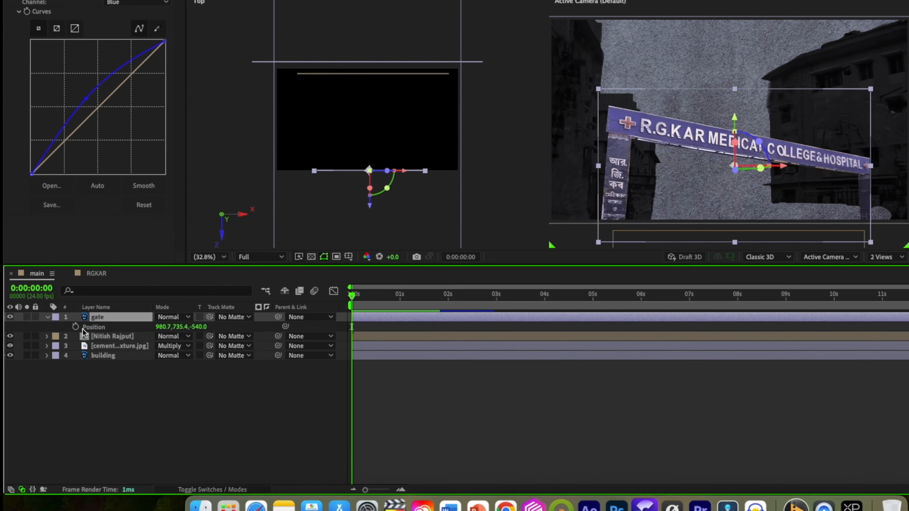
pyautogui.click(75, 326)
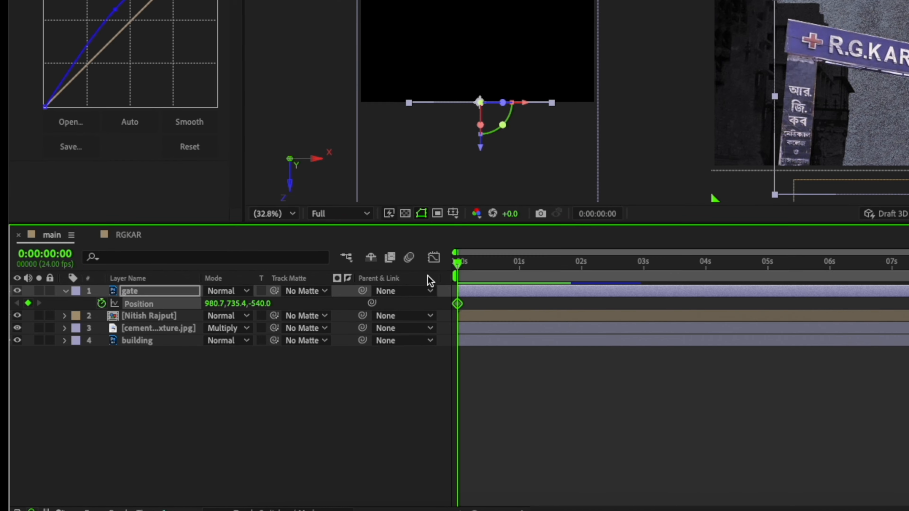
pyautogui.moveTo(461, 266); pyautogui.dragTo(529, 273)
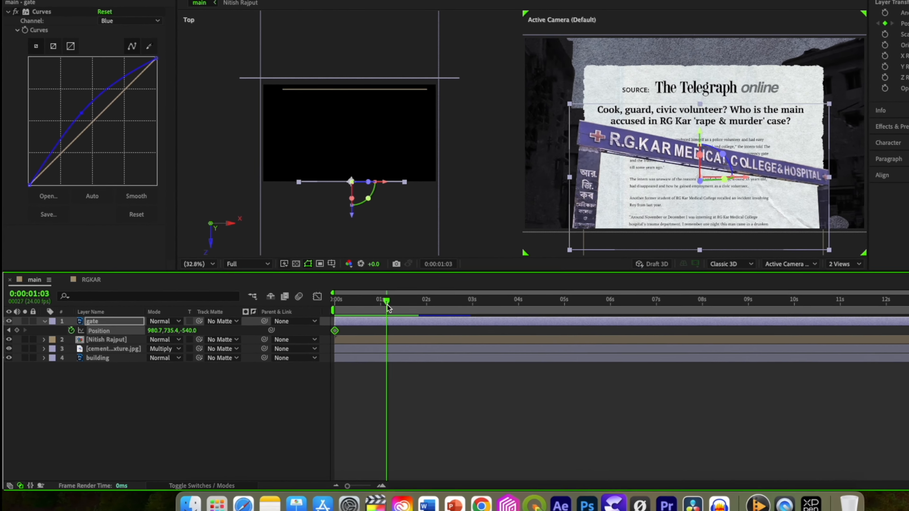
pyautogui.moveTo(388, 308); pyautogui.dragTo(392, 309)
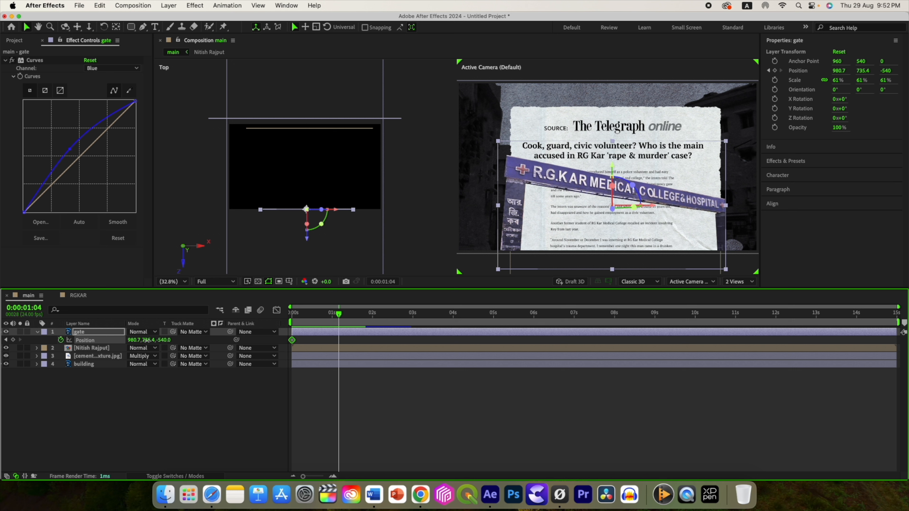
pyautogui.moveTo(146, 340); pyautogui.dragTo(154, 341)
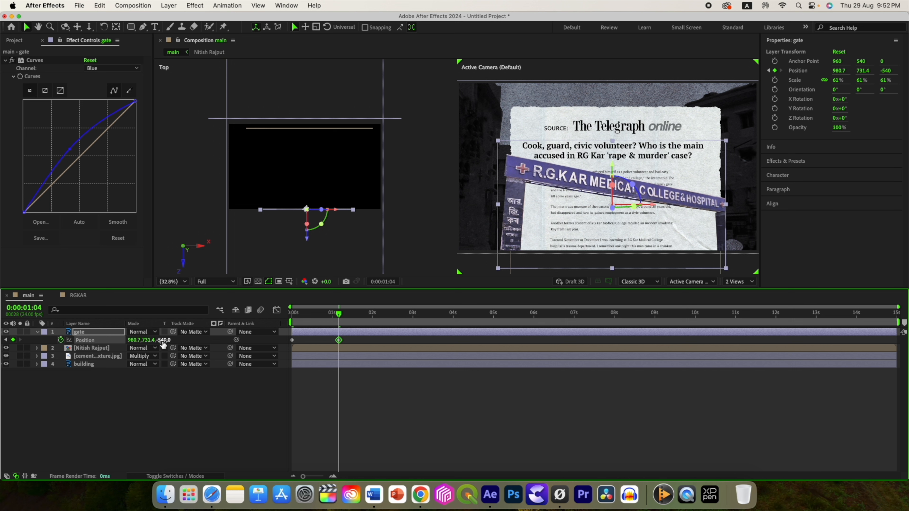
pyautogui.moveTo(160, 341); pyautogui.dragTo(141, 343)
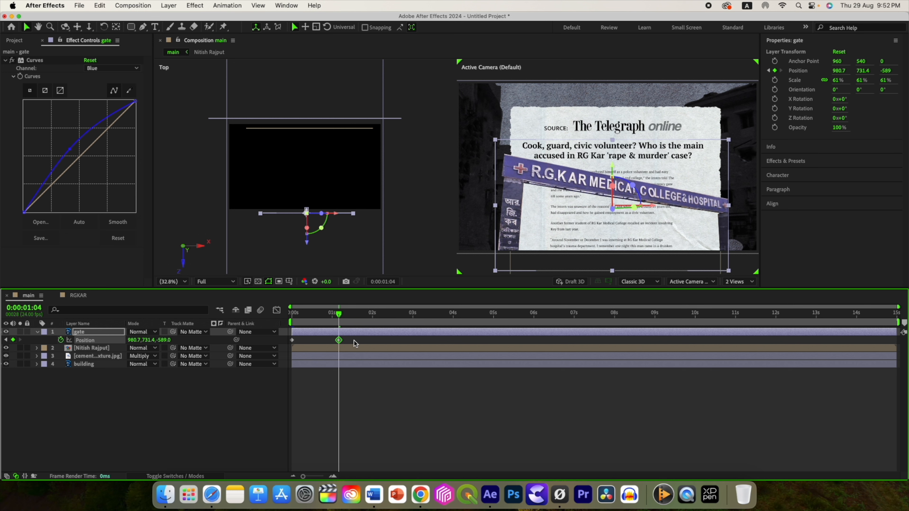
# Step: Apply Easy Ease to both gate Position keyframes and reshape their speed graph so the speed peaks shortly before 0:00:01:00
pyautogui.moveTo(361, 345); pyautogui.dragTo(278, 333)
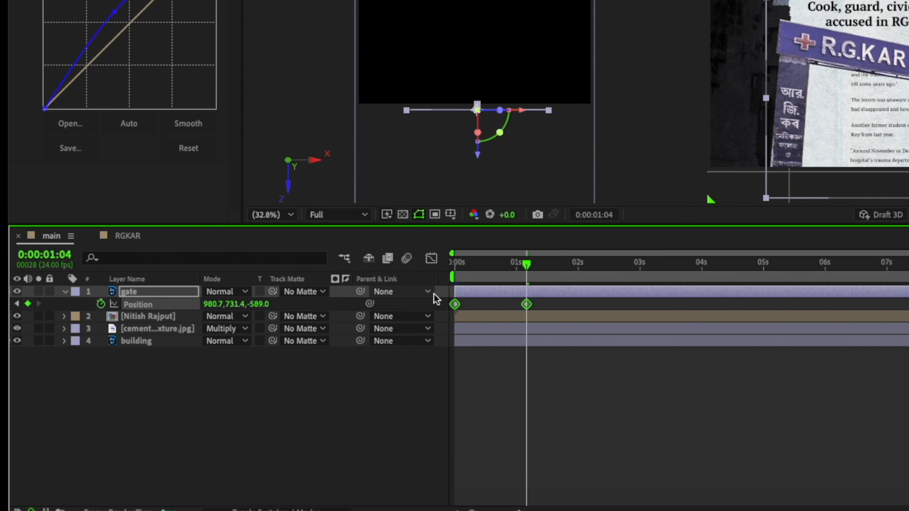
pyautogui.hotkey('shift', 'F3')
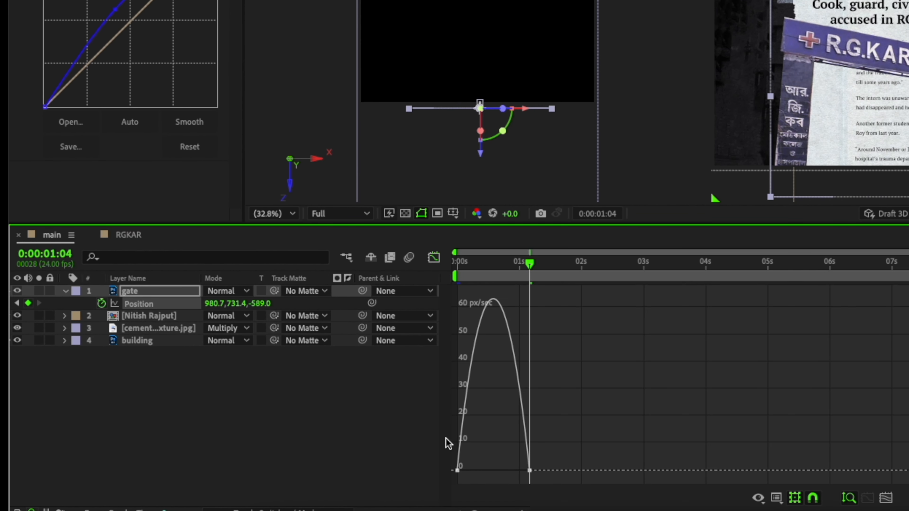
pyautogui.moveTo(548, 453); pyautogui.dragTo(491, 483)
pyautogui.moveTo(492, 444); pyautogui.dragTo(548, 482)
pyautogui.moveTo(469, 471); pyautogui.dragTo(486, 471)
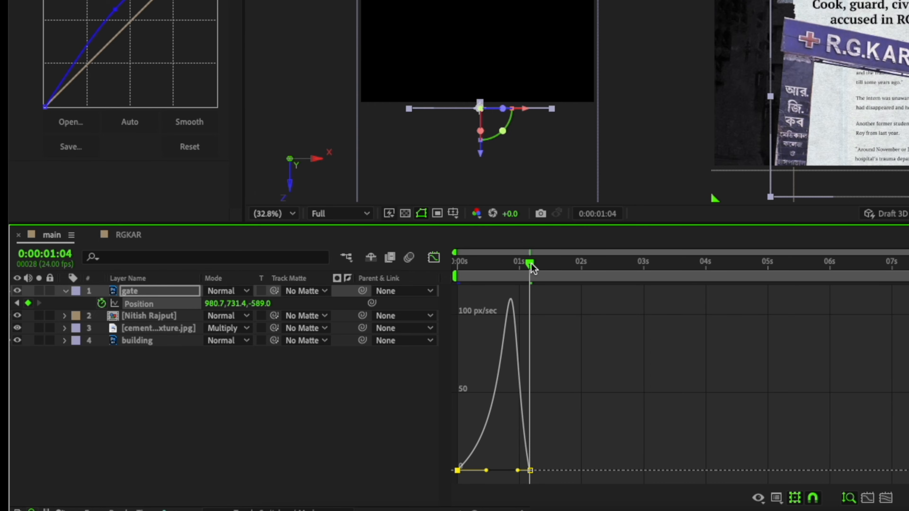
# Step: Return to the layer view at 0:00:00:00 and preview the gate's eased movement
pyautogui.moveTo(531, 264); pyautogui.dragTo(455, 263)
pyautogui.click(434, 257)
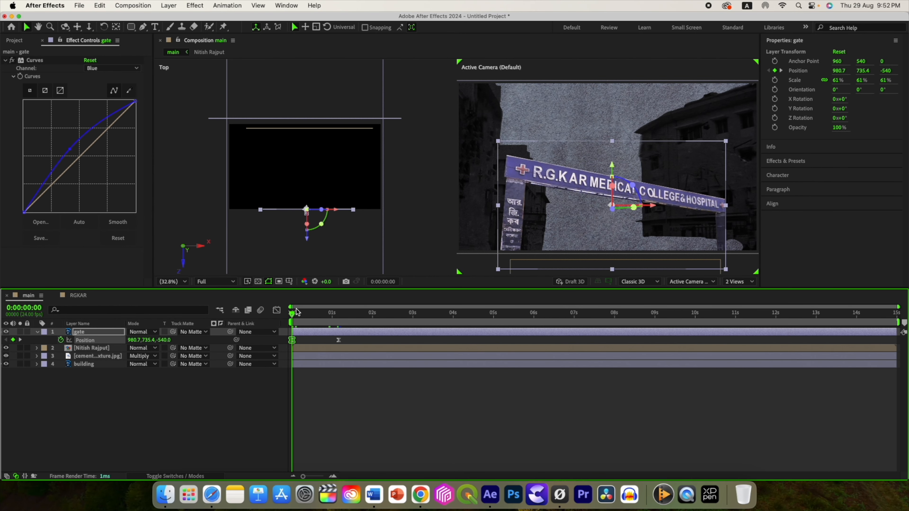
pyautogui.press('space')
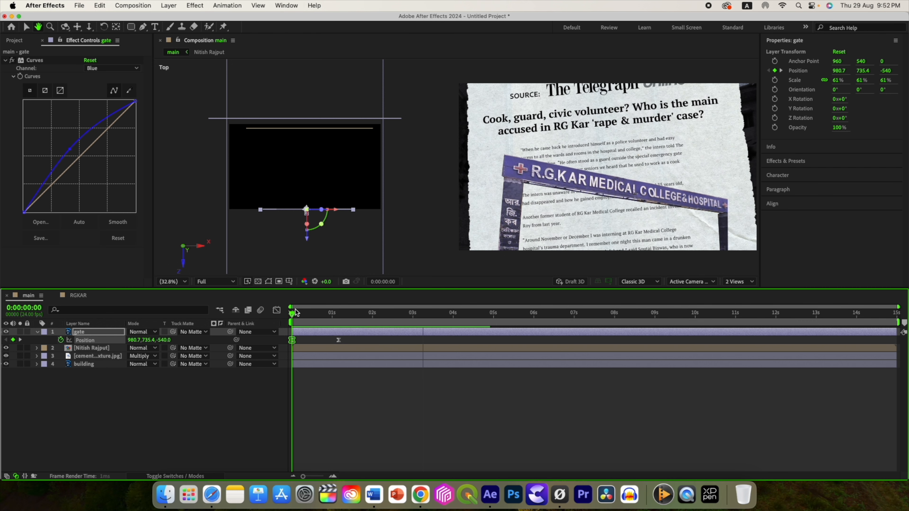
pyautogui.press('space')
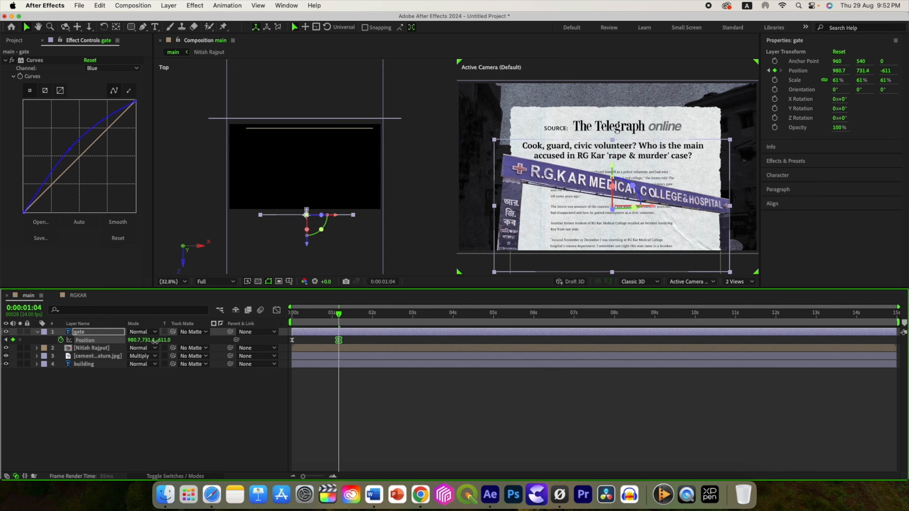
# Step: Set the gate's Position Z to -637 at 0:00:01:04 and its Position to 980.7, 440.4, -2115 at 0:00:03:23
pyautogui.moveTo(155, 341); pyautogui.dragTo(142, 341)
pyautogui.moveTo(339, 315); pyautogui.dragTo(454, 327)
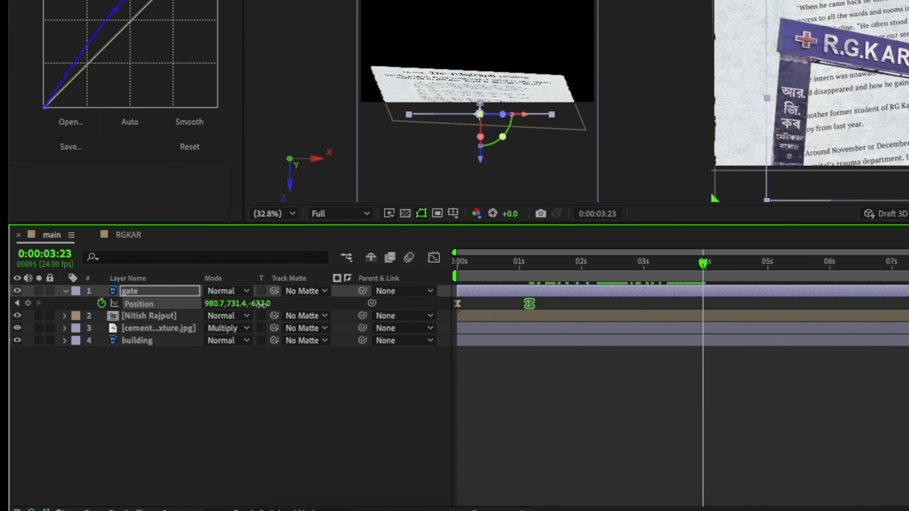
pyautogui.moveTo(261, 305); pyautogui.dragTo(98, 309)
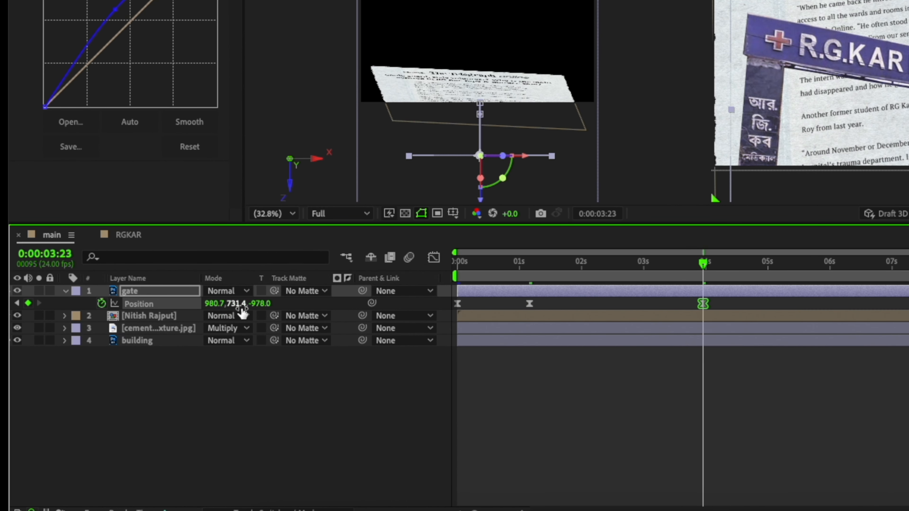
pyautogui.moveTo(261, 304); pyautogui.dragTo(11, 302)
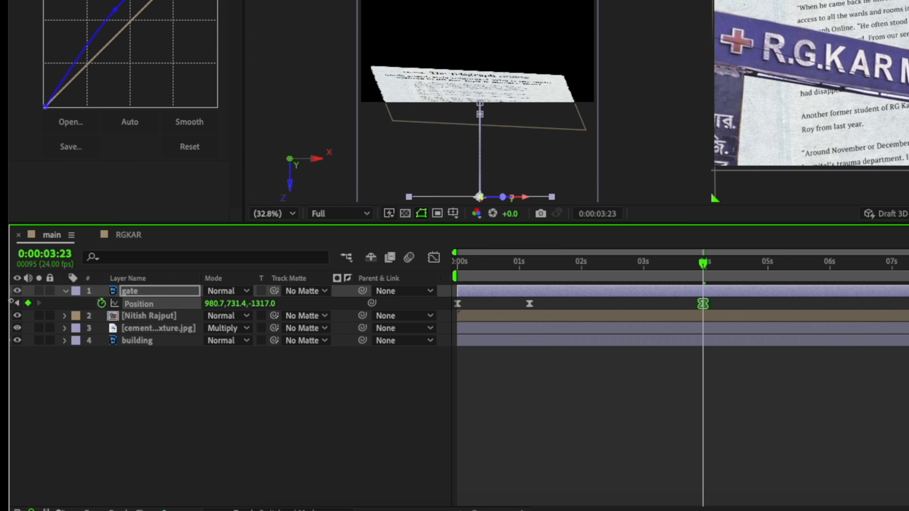
pyautogui.moveTo(252, 303); pyautogui.dragTo(3, 333)
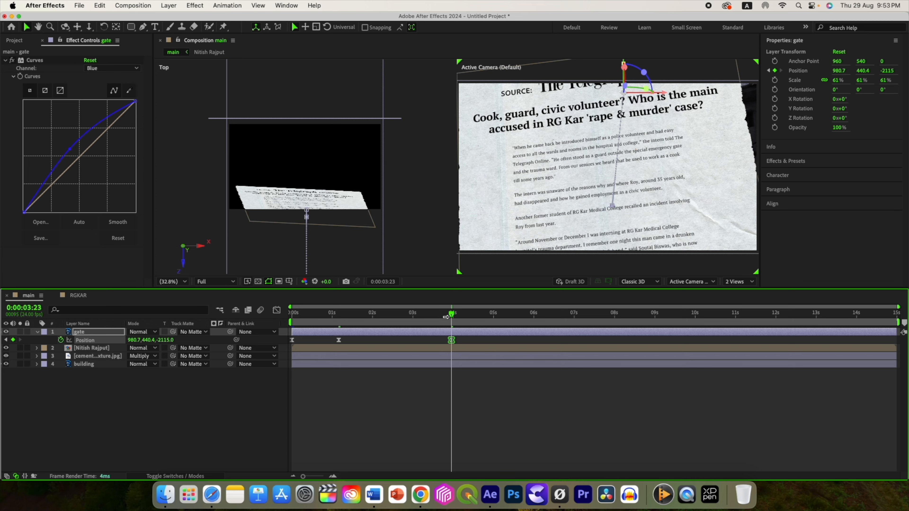
# Step: Move the gate's middle Position keyframe to 0:00:01:09 and scale the gate layer to 57%
pyautogui.moveTo(445, 315); pyautogui.dragTo(347, 313)
pyautogui.click(342, 341)
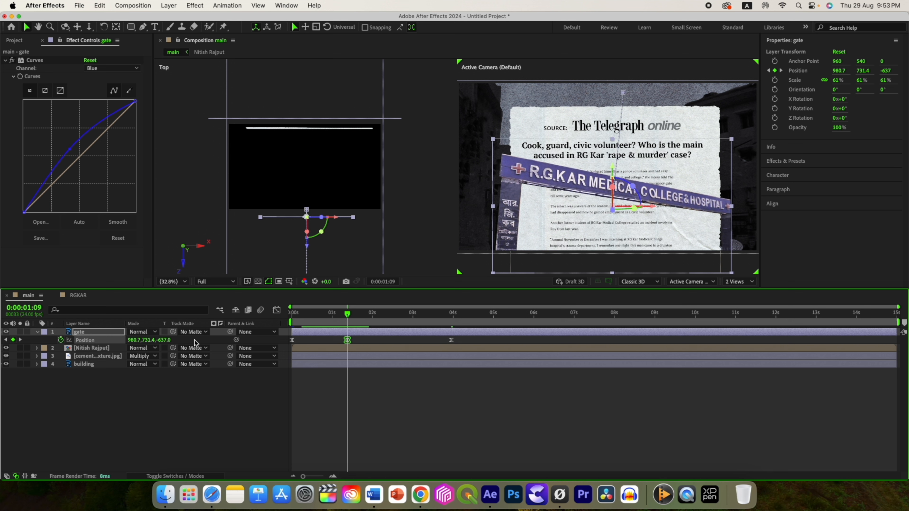
pyautogui.press('s')
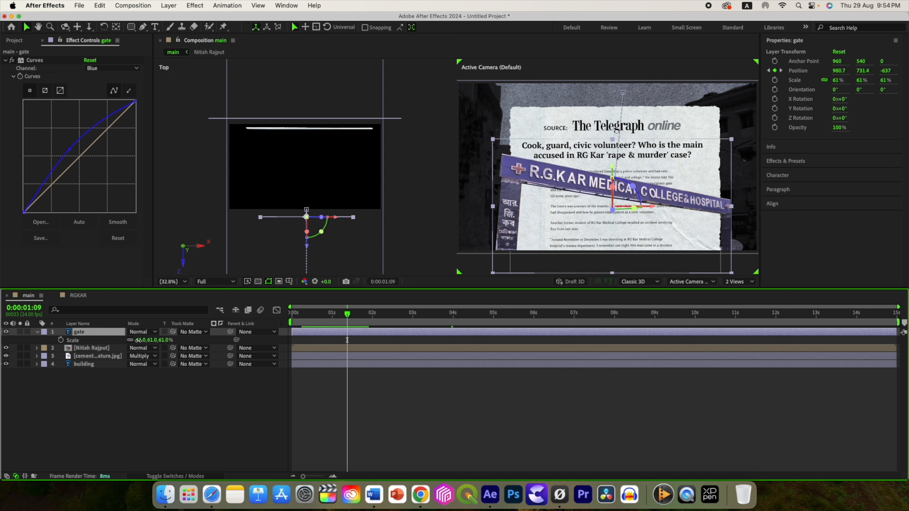
pyautogui.moveTo(138, 340); pyautogui.dragTo(138, 341)
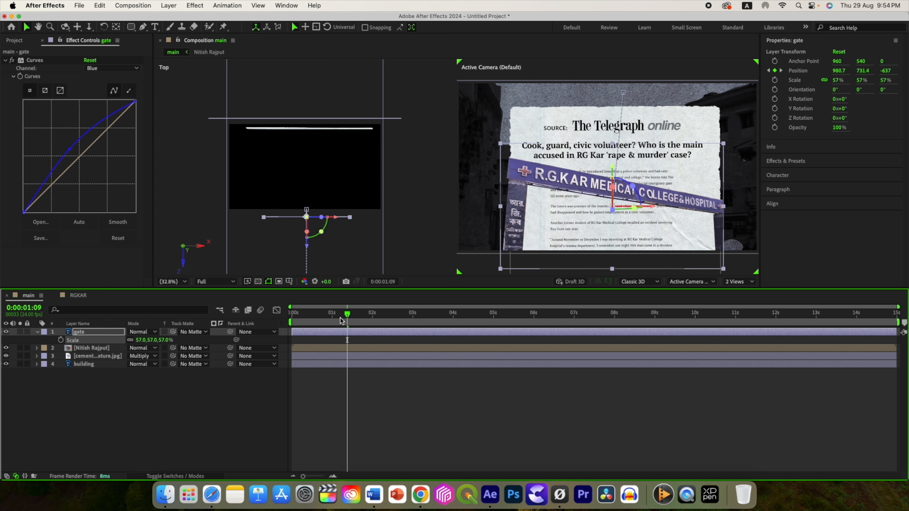
# Step: Bring the gate forward to Position Z -642 at 0:00:00:00 and scrub through the animation to check it
pyautogui.moveTo(342, 321); pyautogui.dragTo(288, 315)
pyautogui.moveTo(307, 239); pyautogui.dragTo(310, 251)
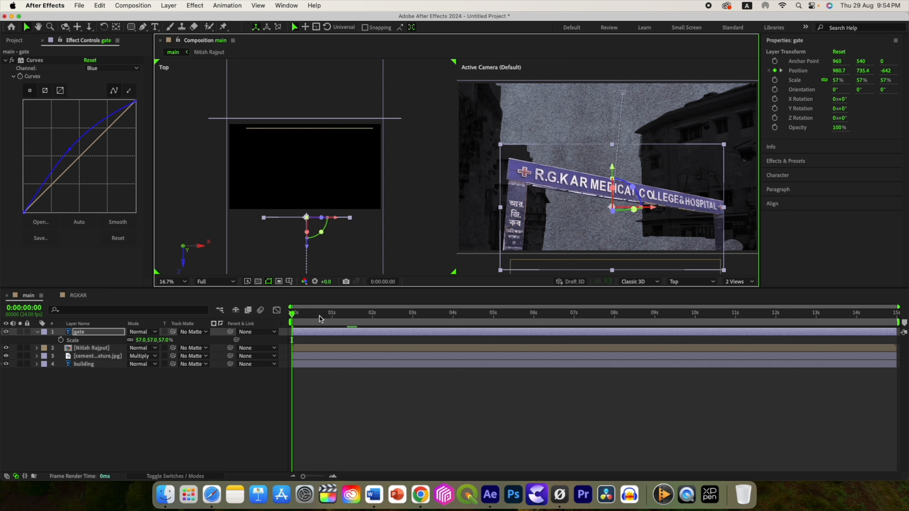
pyautogui.click(293, 318)
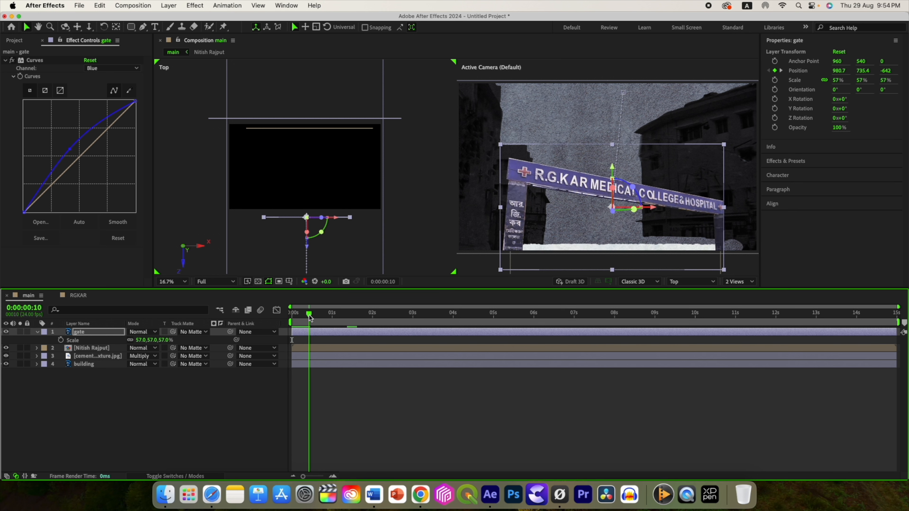
pyautogui.moveTo(336, 321); pyautogui.dragTo(489, 323)
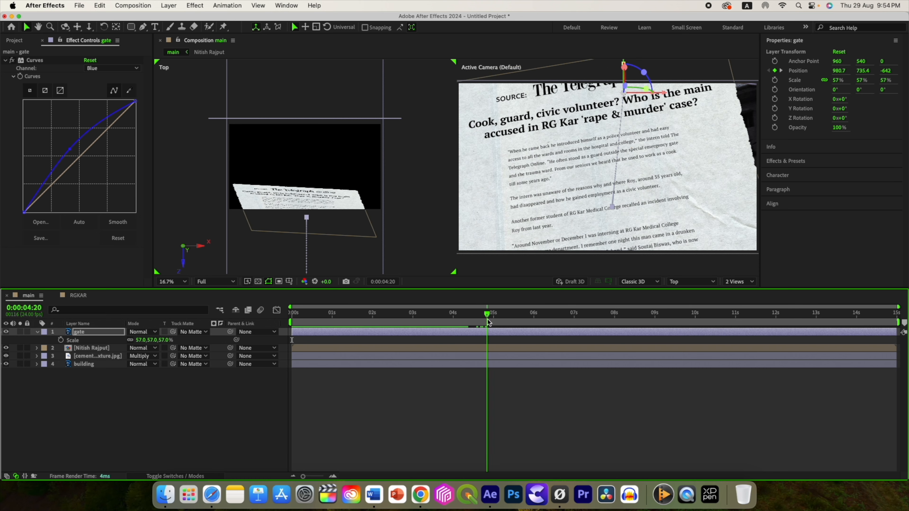
pyautogui.moveTo(553, 325); pyautogui.dragTo(262, 320)
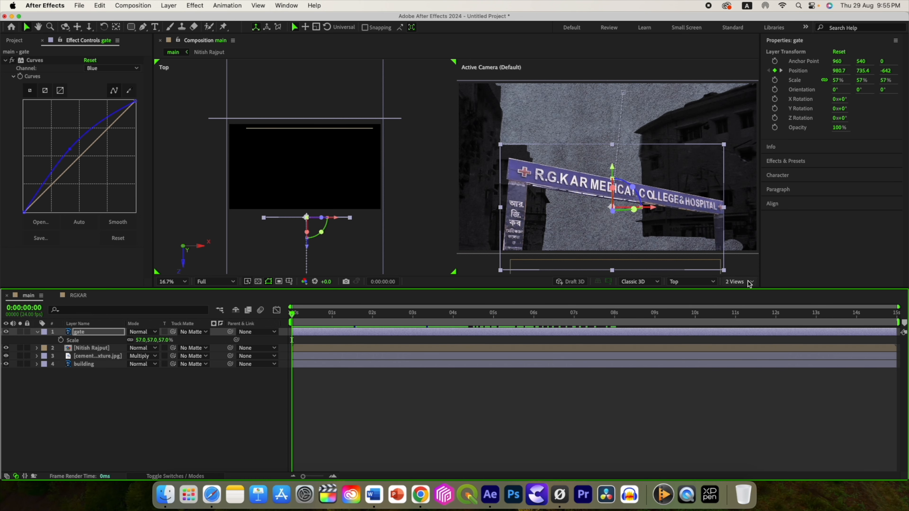
# Step: Switch the composition viewer to a single view and preview the animation from the start
pyautogui.click(739, 281)
pyautogui.click(742, 287)
pyautogui.press('space')
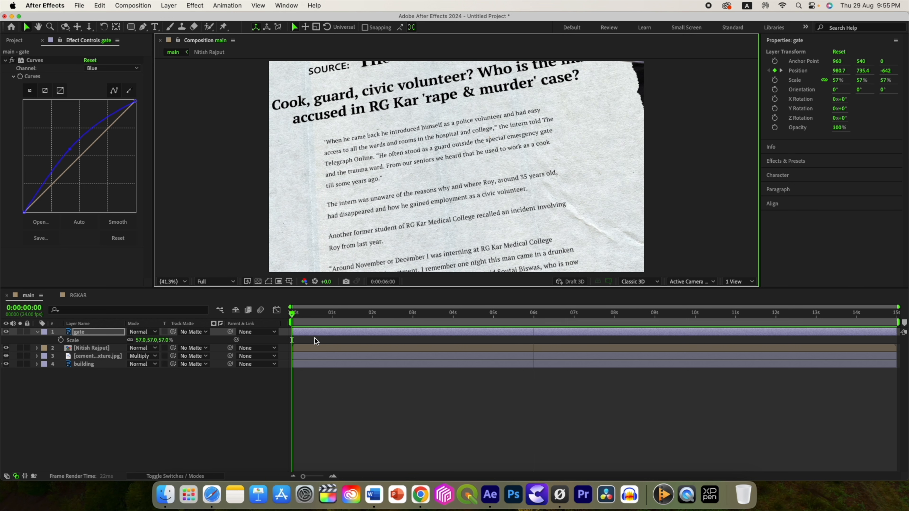
pyautogui.press('space')
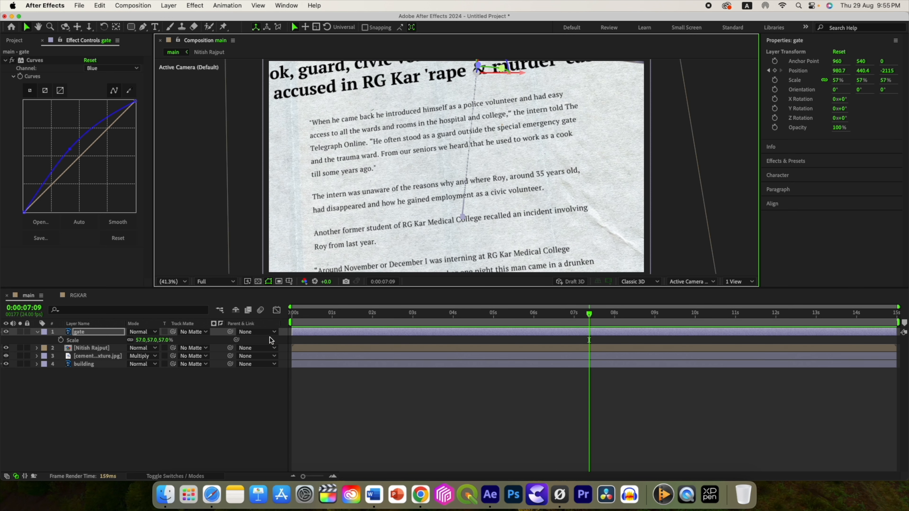
# Step: Apply the Flow preset slowsexy (0.42, 0.00, 0.58, 1.00) to all Position and rotation keyframes of the article layer
pyautogui.click(84, 348)
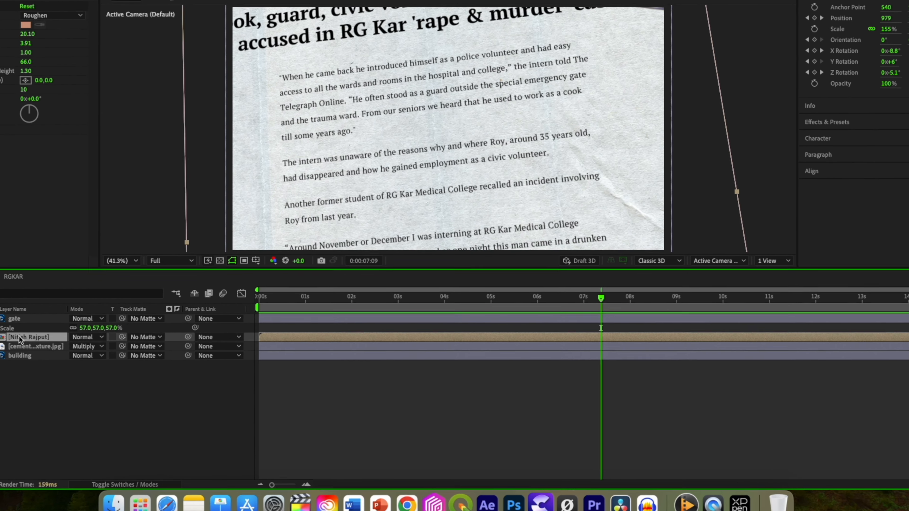
pyautogui.press('u')
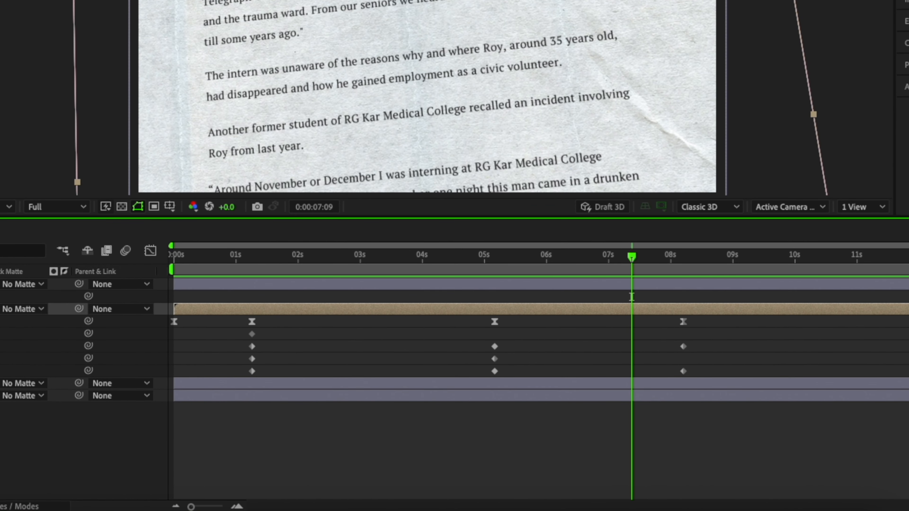
pyautogui.moveTo(733, 378); pyautogui.dragTo(153, 303)
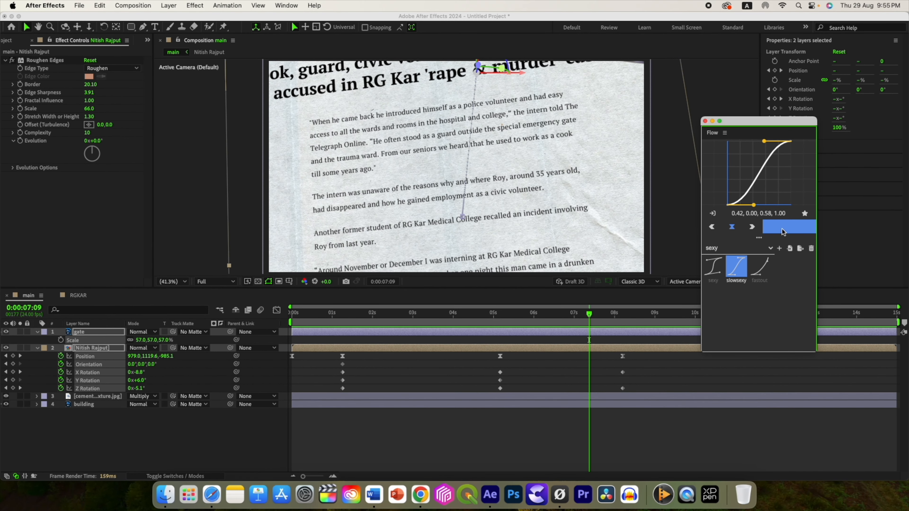
pyautogui.click(782, 231)
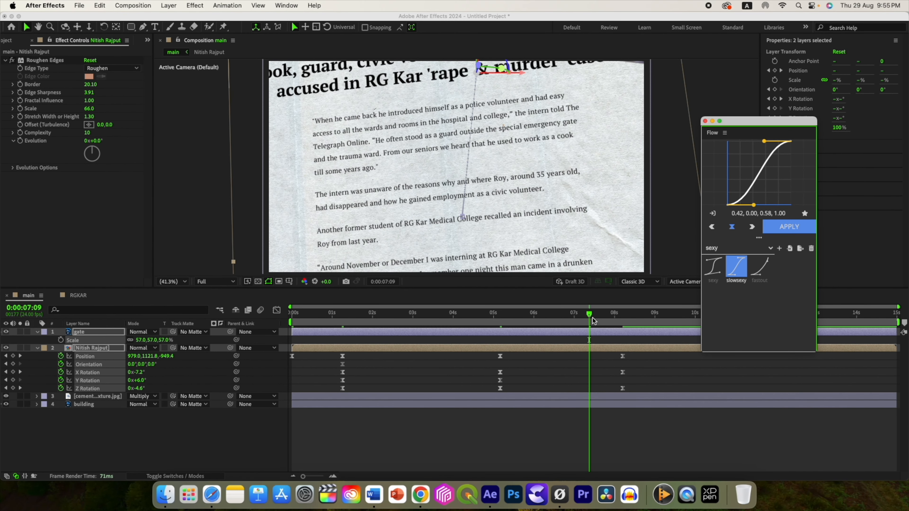
# Step: Play the composition from 0:00:00:00 to check the article's new easing
pyautogui.moveTo(592, 320); pyautogui.dragTo(277, 319)
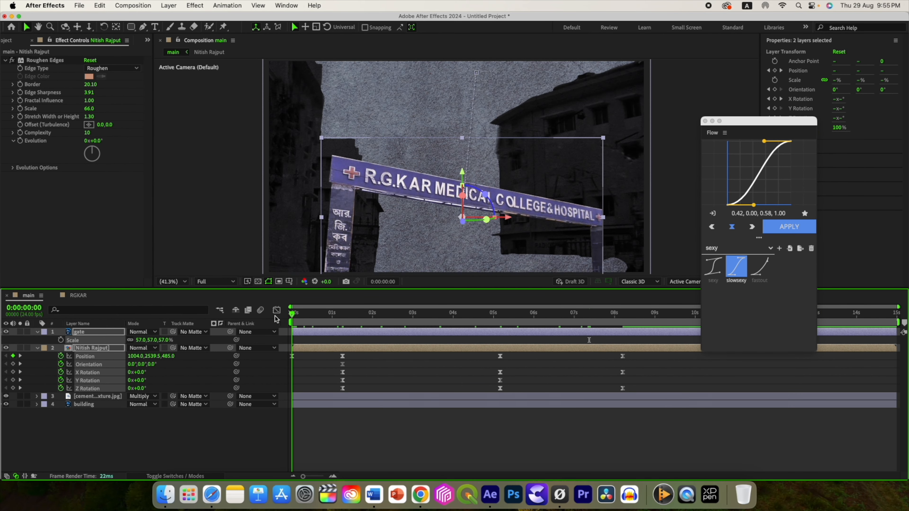
pyautogui.press('space')
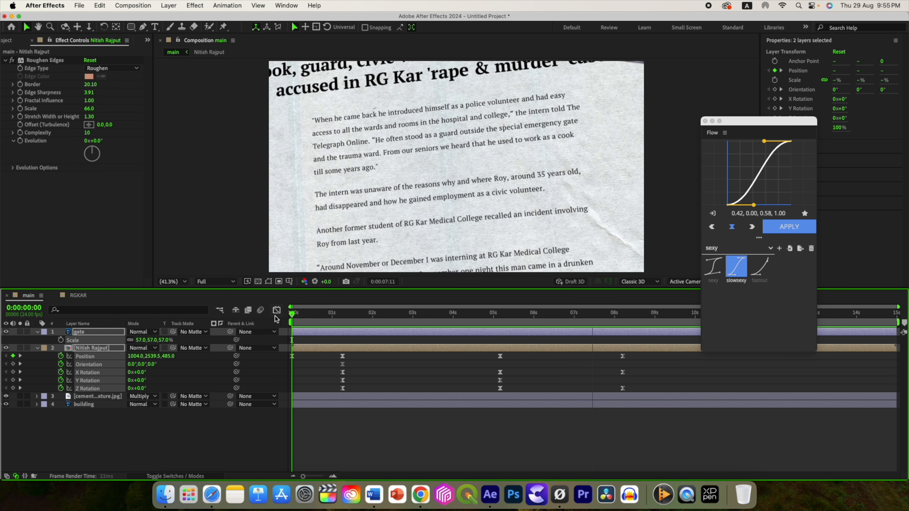
pyautogui.press('space')
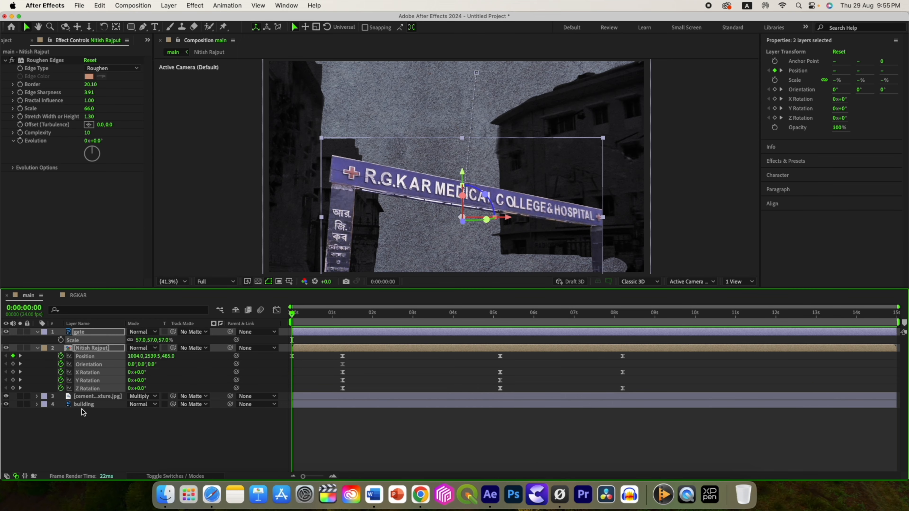
# Step: Add a Position keyframe to the building layer at 0:00:00:00
pyautogui.click(83, 408)
pyautogui.press('p')
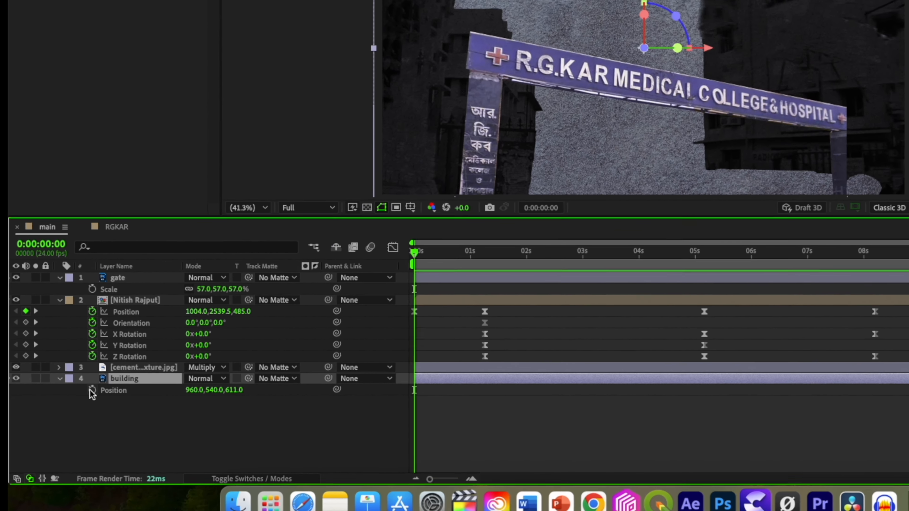
pyautogui.click(60, 413)
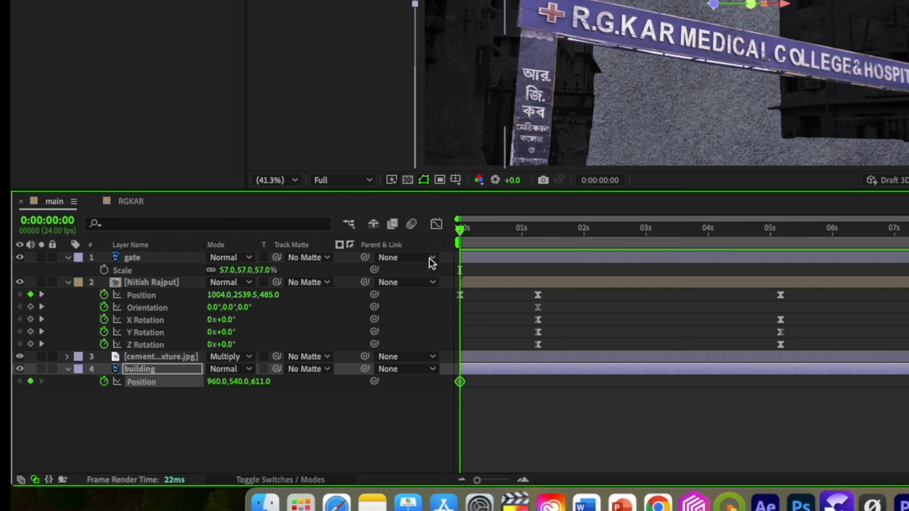
# Step: With the gate and article hidden, bring the building forward to about Position Z -52 at 0:00:08:05, and preview the move from the start
pyautogui.moveTo(459, 227); pyautogui.dragTo(621, 338)
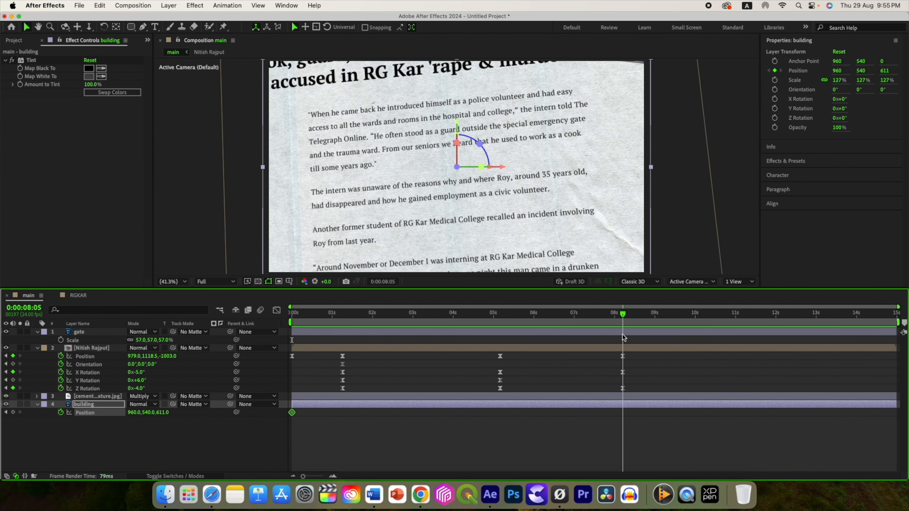
pyautogui.moveTo(5, 349); pyautogui.dragTo(5, 336)
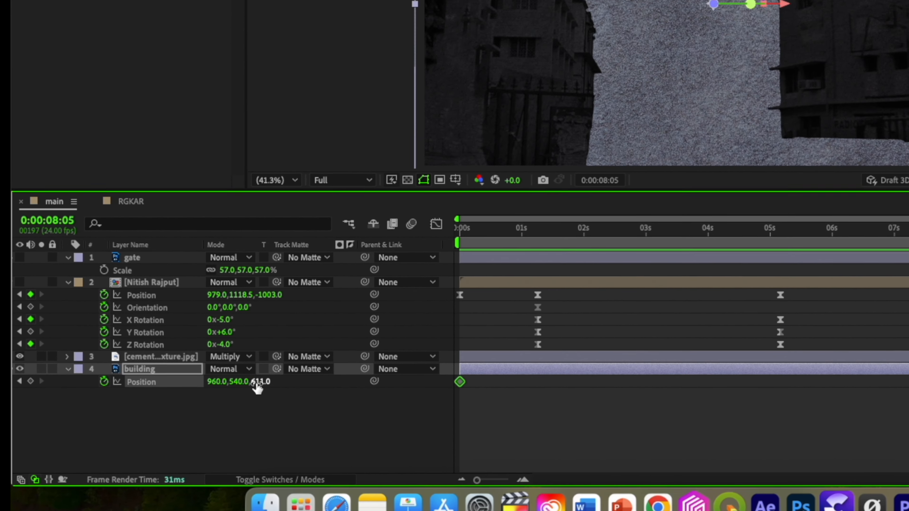
pyautogui.moveTo(160, 413); pyautogui.dragTo(147, 413)
pyautogui.moveTo(236, 382); pyautogui.dragTo(13, 388)
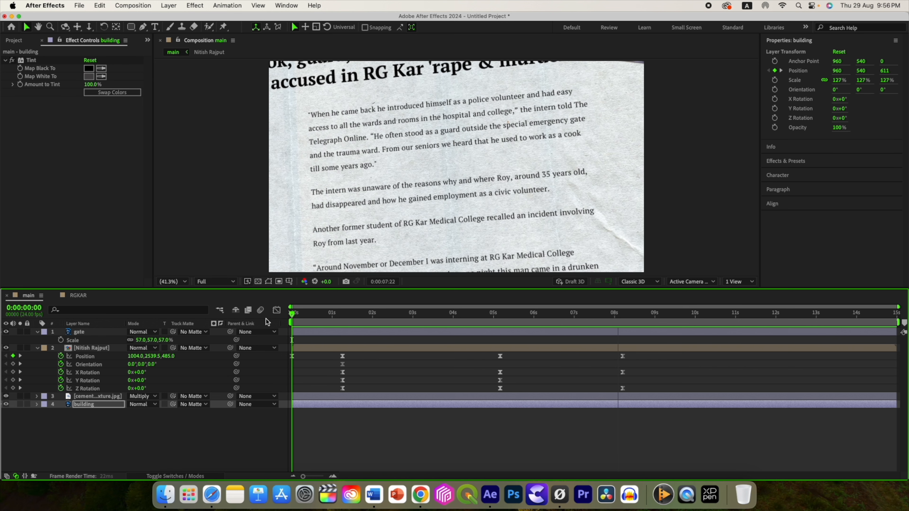
pyautogui.press('space')
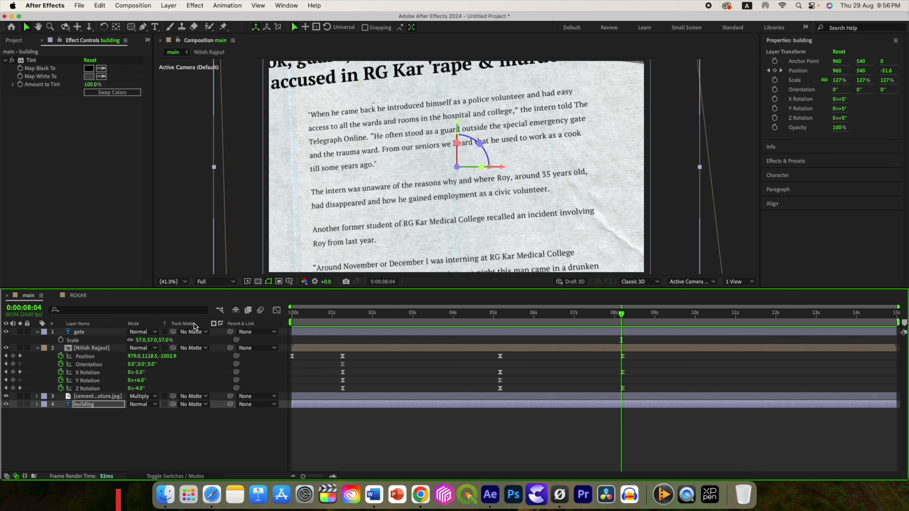
# Step: Open the article precomp at 0:00:00:18 and frame its Telegraph masthead at 100% zoom
pyautogui.click(39, 351)
pyautogui.moveTo(361, 314); pyautogui.dragTo(323, 322)
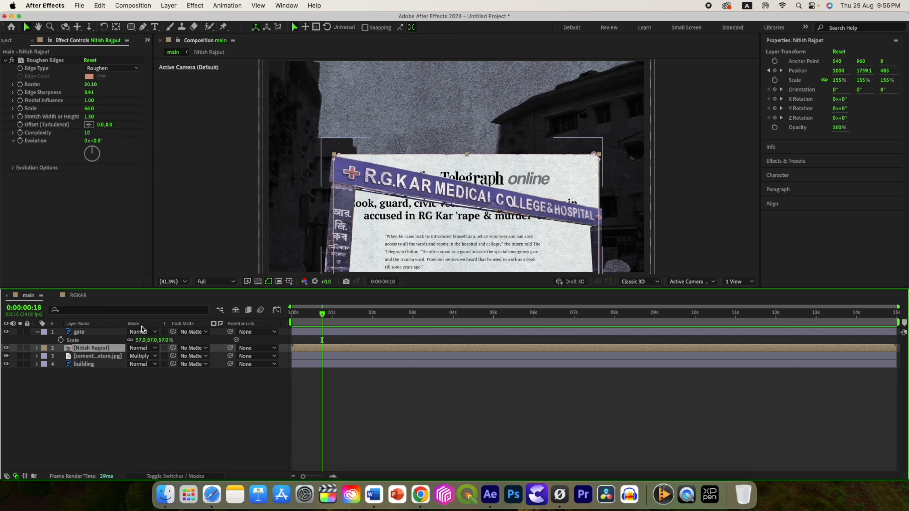
pyautogui.doubleClick(85, 348)
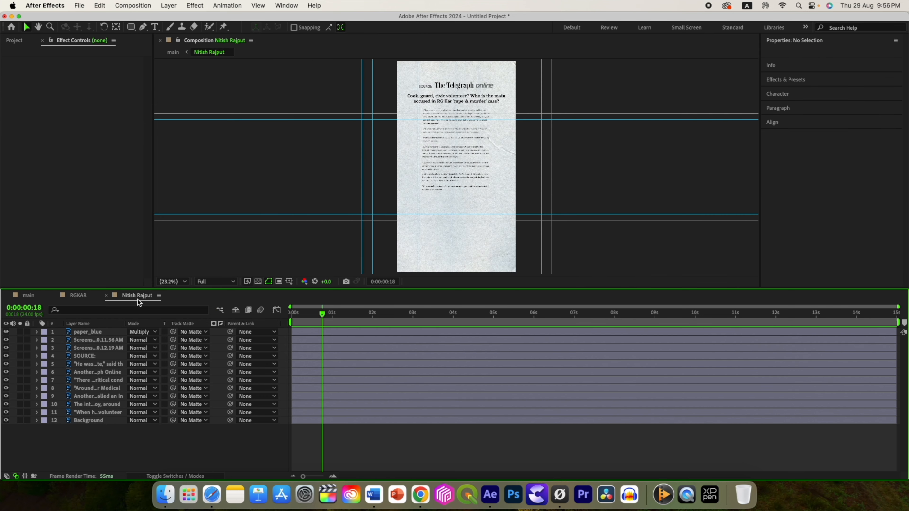
pyautogui.scroll(4, 497, 104)
pyautogui.press('space')
pyautogui.moveTo(496, 109); pyautogui.dragTo(501, 274)
pyautogui.moveTo(498, 154); pyautogui.dragTo(502, 261)
pyautogui.moveTo(505, 225); pyautogui.dragTo(505, 237)
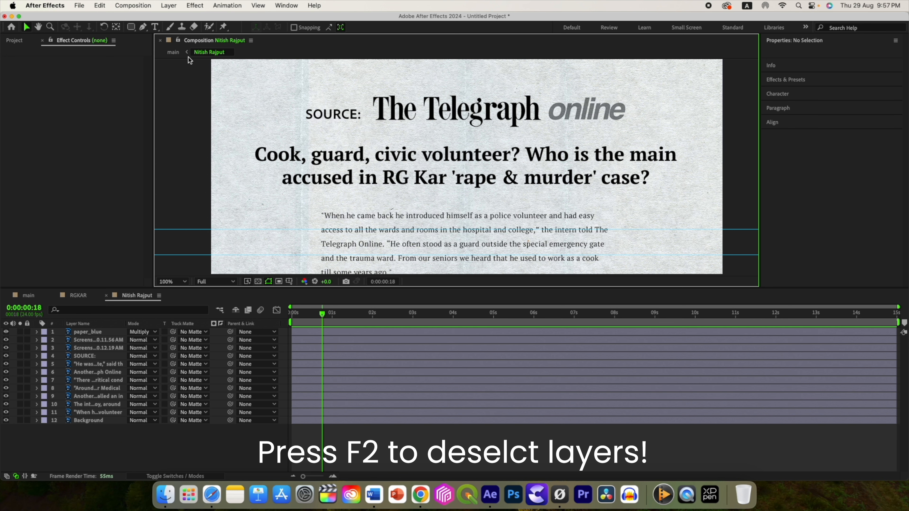
# Step: Set up the Pen tool with no fill and a yellow FBF506 stroke
pyautogui.press('g')
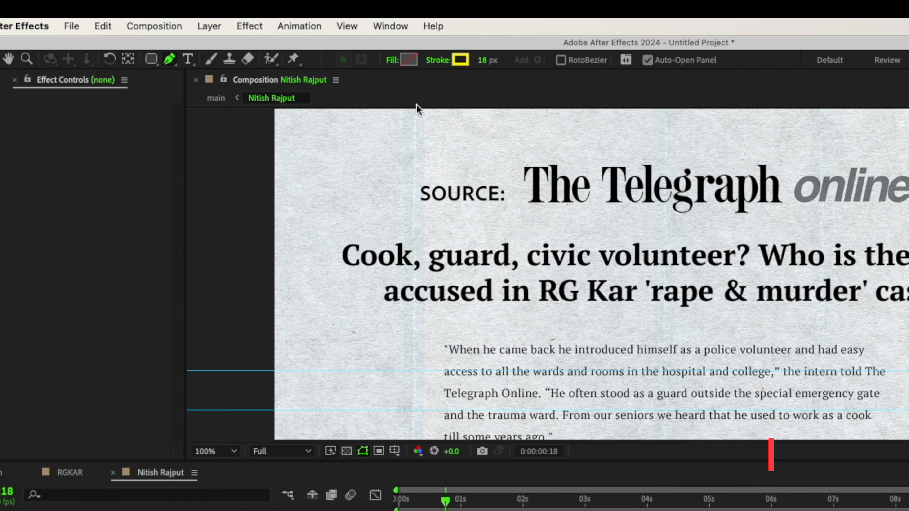
pyautogui.click(394, 60)
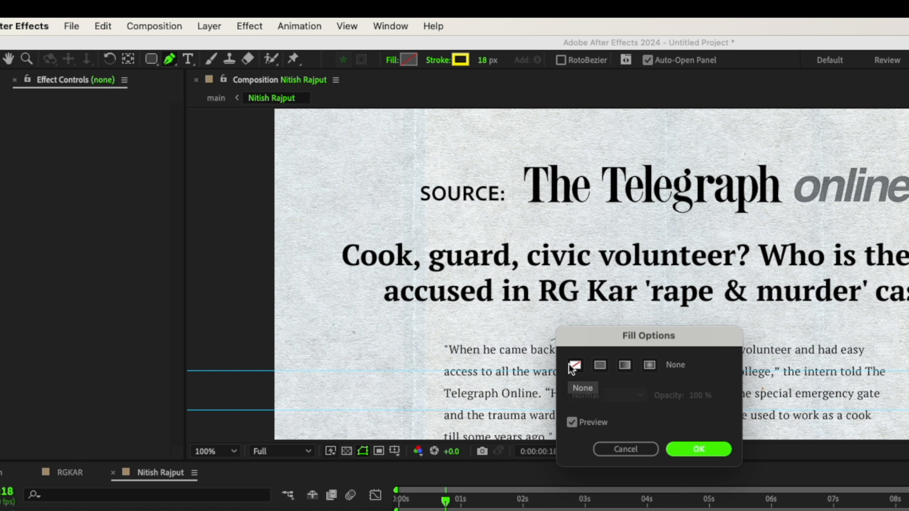
pyautogui.click(632, 450)
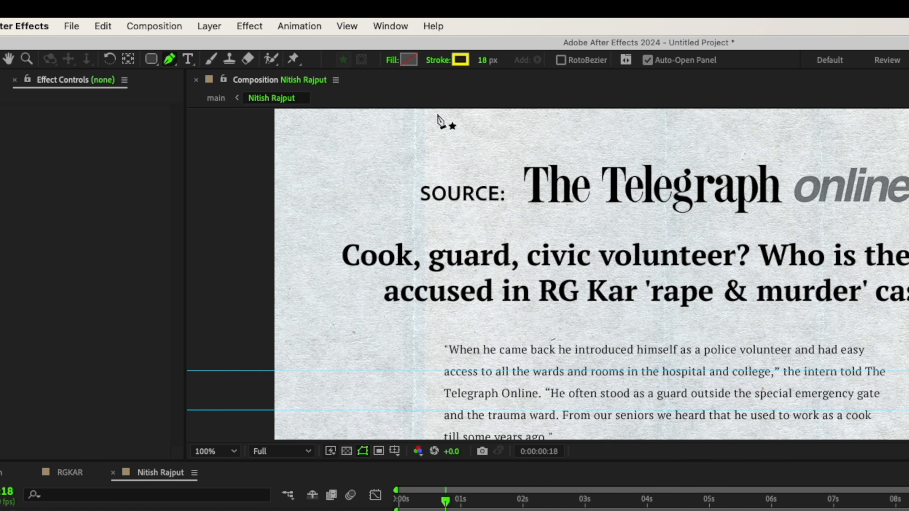
pyautogui.click(461, 60)
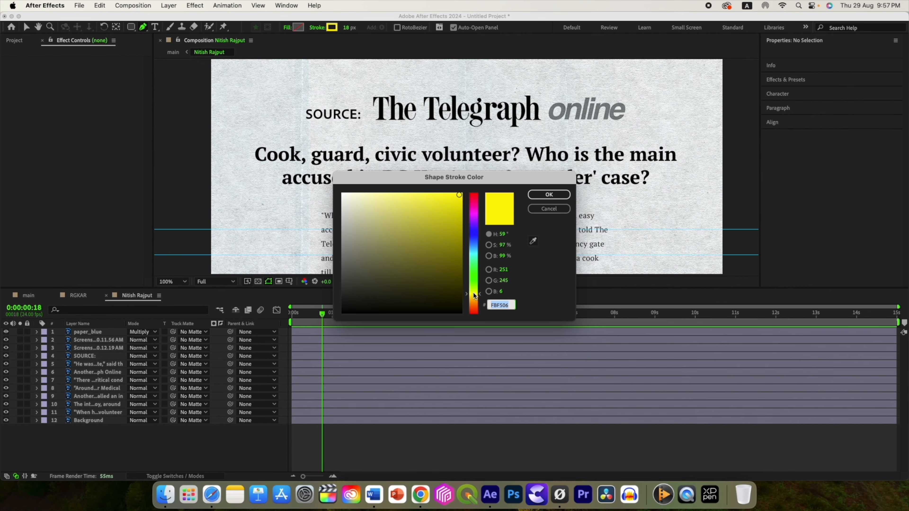
pyautogui.click(542, 198)
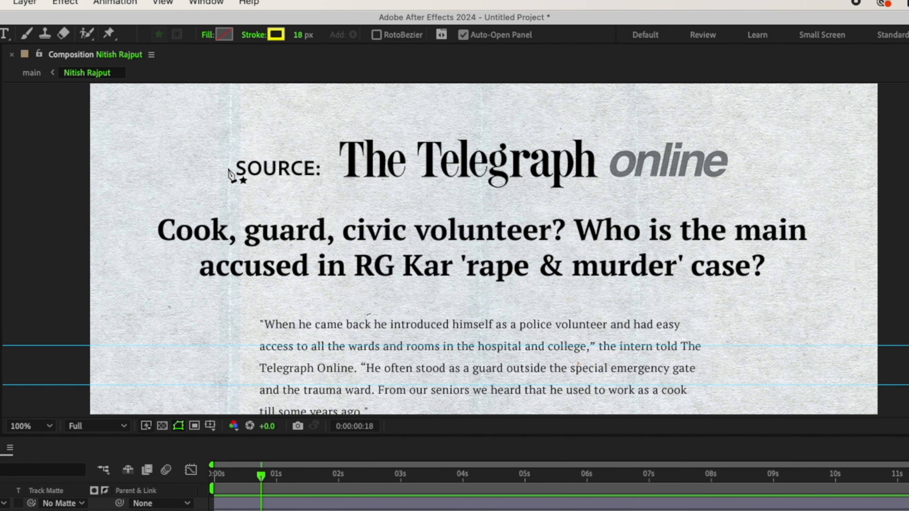
# Step: Draw a straight line across the masthead from before SOURCE to after online, and set its stroke width to 76 px
pyautogui.click(227, 167)
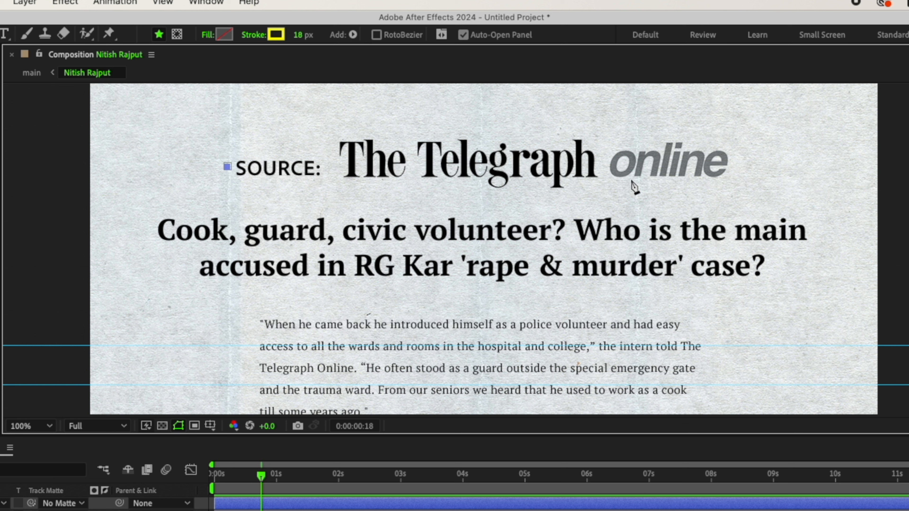
pyautogui.click(737, 164)
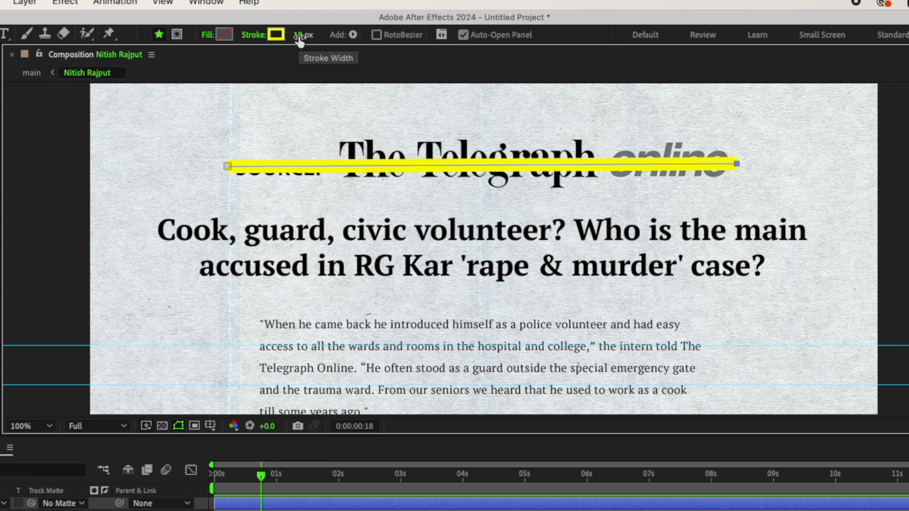
pyautogui.moveTo(299, 36); pyautogui.dragTo(370, 35)
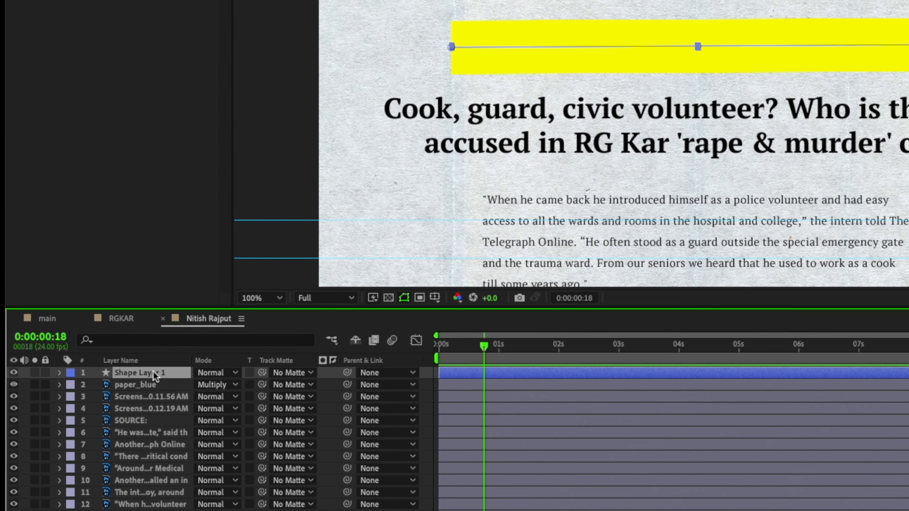
# Step: Apply the Roughen Edges effect to the yellow highlight's shape layer
pyautogui.hotkey('ctrl', 'space')
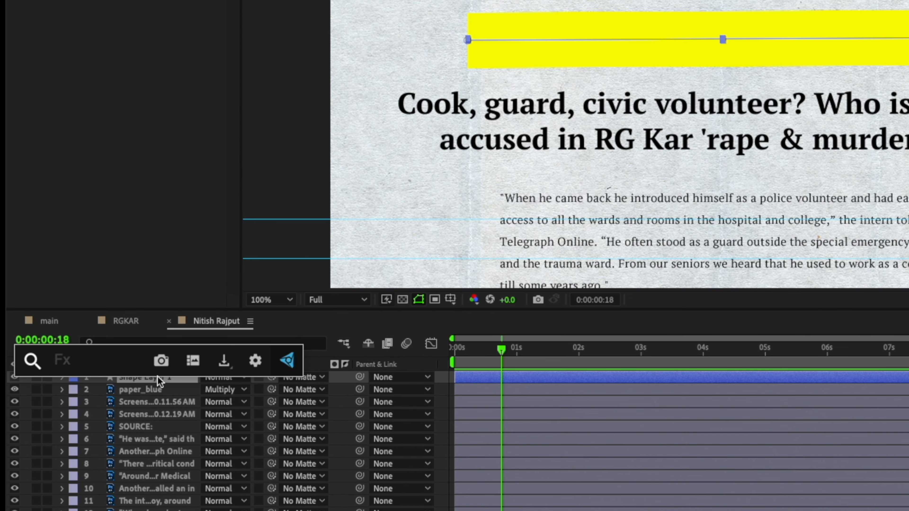
pyautogui.write('rough')
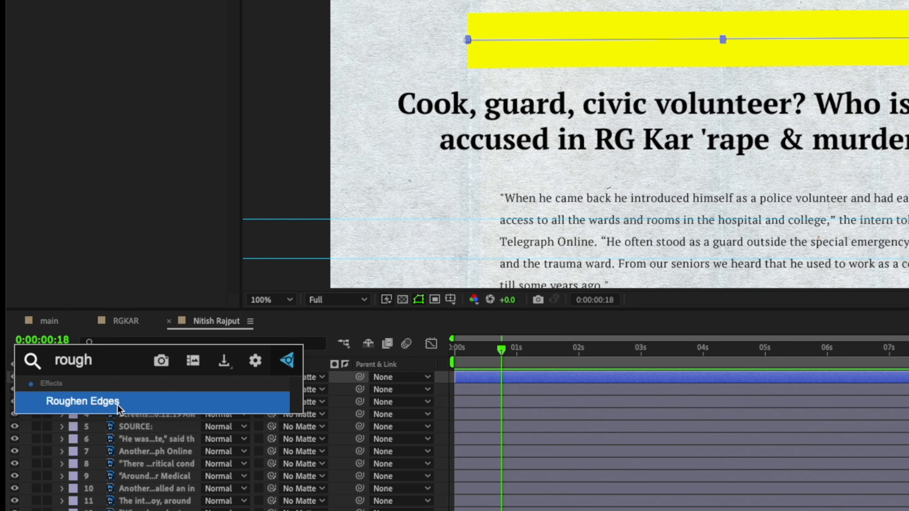
pyautogui.click(117, 405)
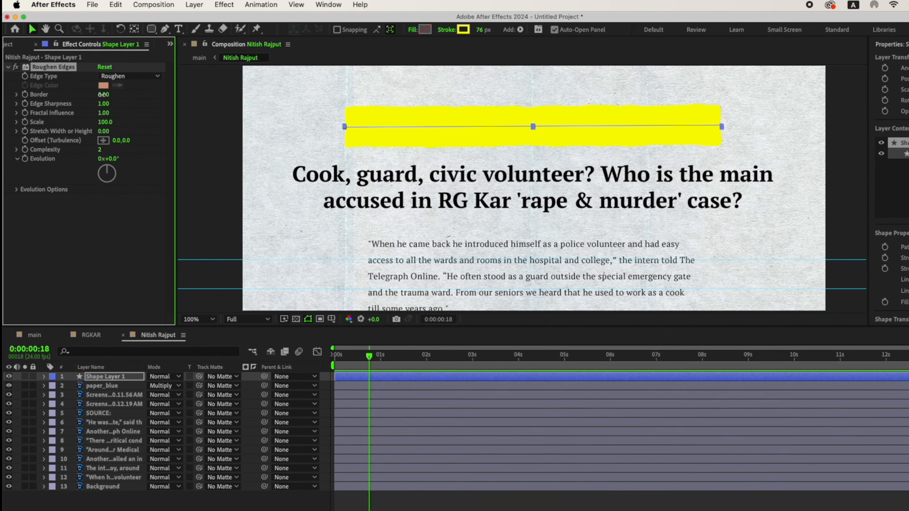
# Step: Set Roughen Edges to Border 10.90, Edge Sharpness 1.96, Fractal Influence 0.99, Scale 72, Stretch Width or Height 0.50 and Complexity 10
pyautogui.moveTo(102, 94); pyautogui.dragTo(110, 96)
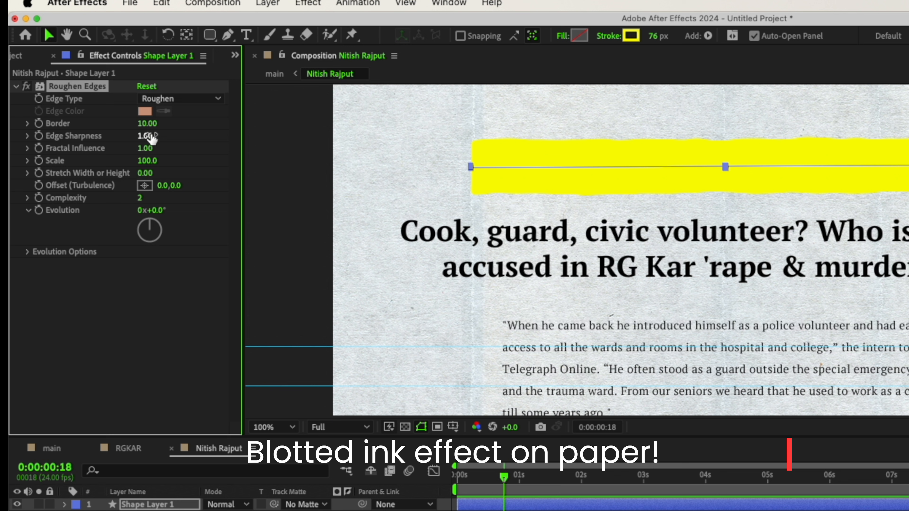
pyautogui.moveTo(152, 138); pyautogui.dragTo(188, 138)
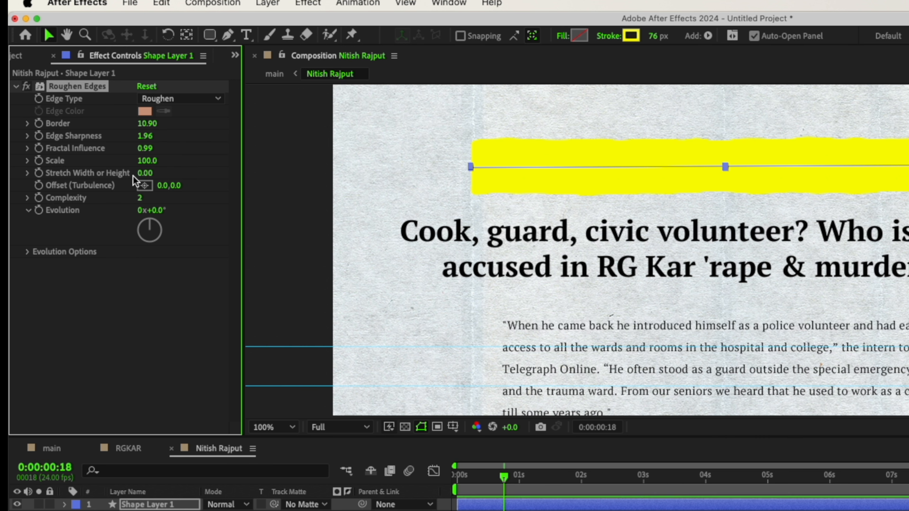
pyautogui.moveTo(145, 160); pyautogui.dragTo(124, 162)
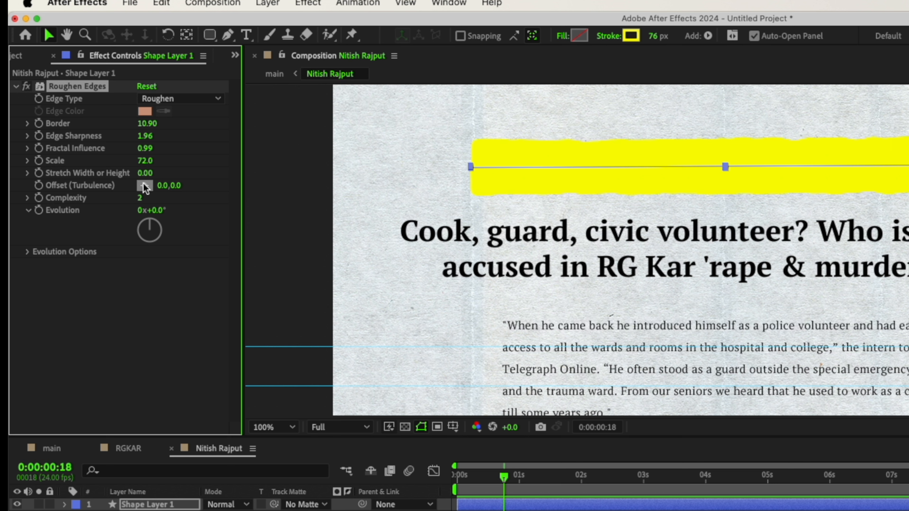
pyautogui.moveTo(142, 175); pyautogui.dragTo(146, 173)
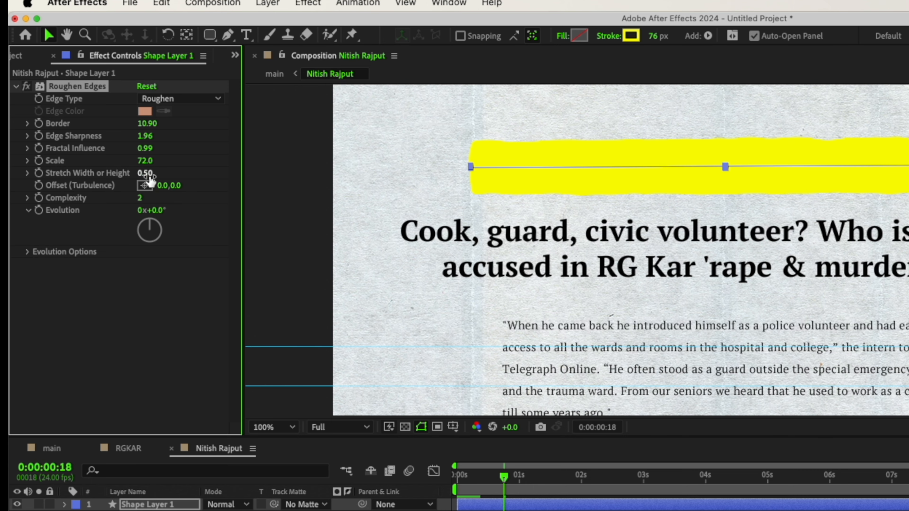
pyautogui.moveTo(140, 199); pyautogui.dragTo(145, 198)
# Step: Set the highlight shape layer's blending mode to Multiply
pyautogui.click(247, 505)
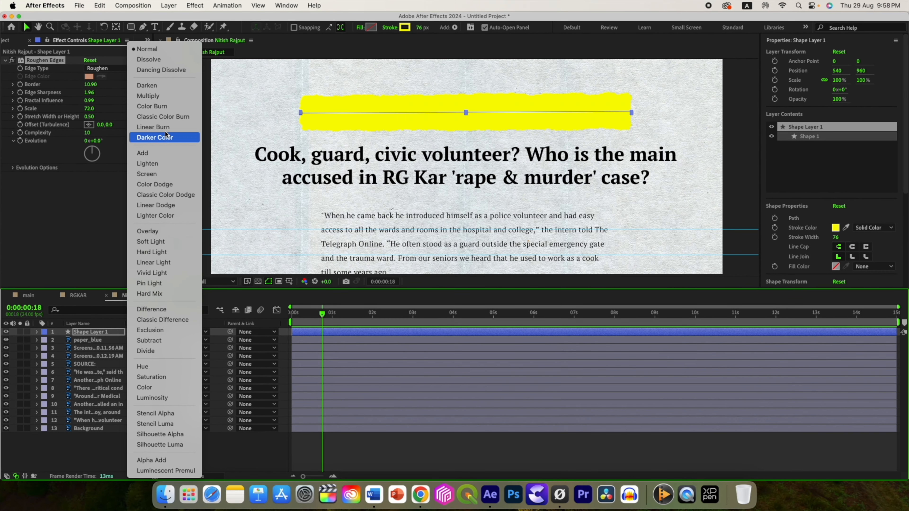
pyautogui.click(161, 97)
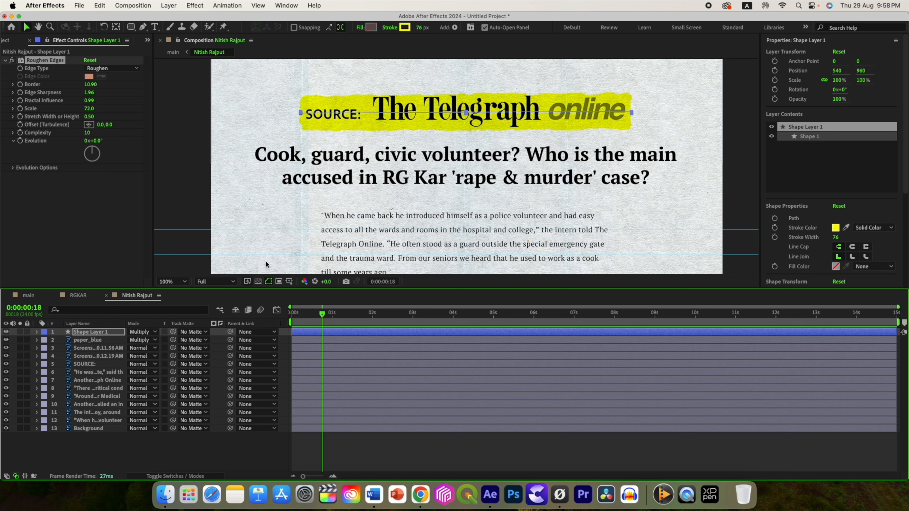
pyautogui.click(88, 341)
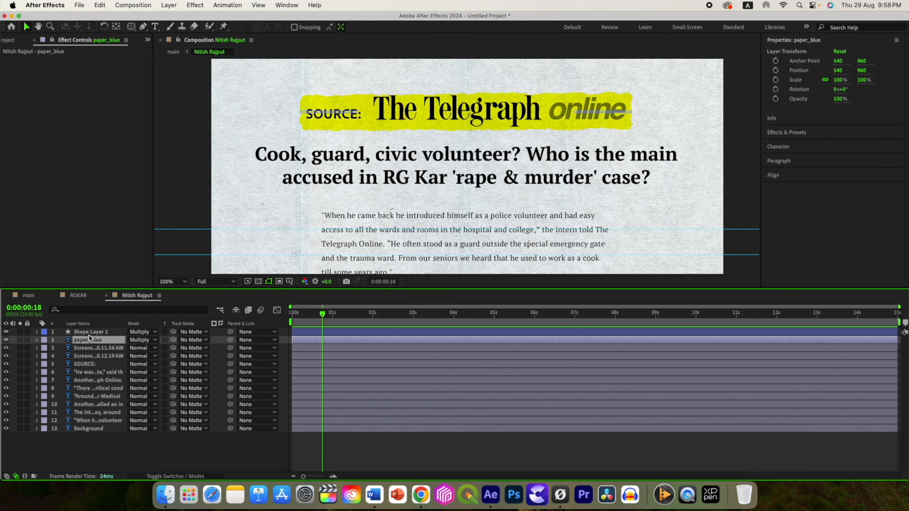
# Step: Add Trim Paths to the contents of the highlight shape layer
pyautogui.click(91, 332)
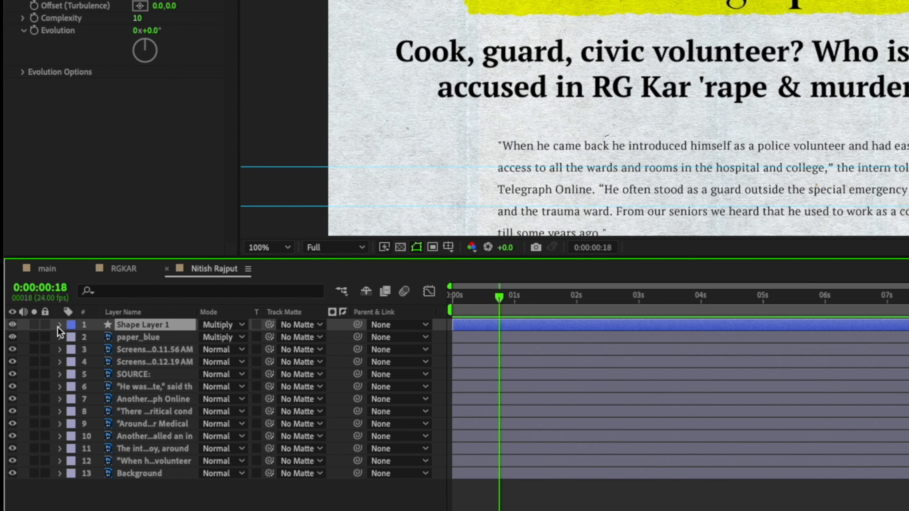
pyautogui.click(59, 325)
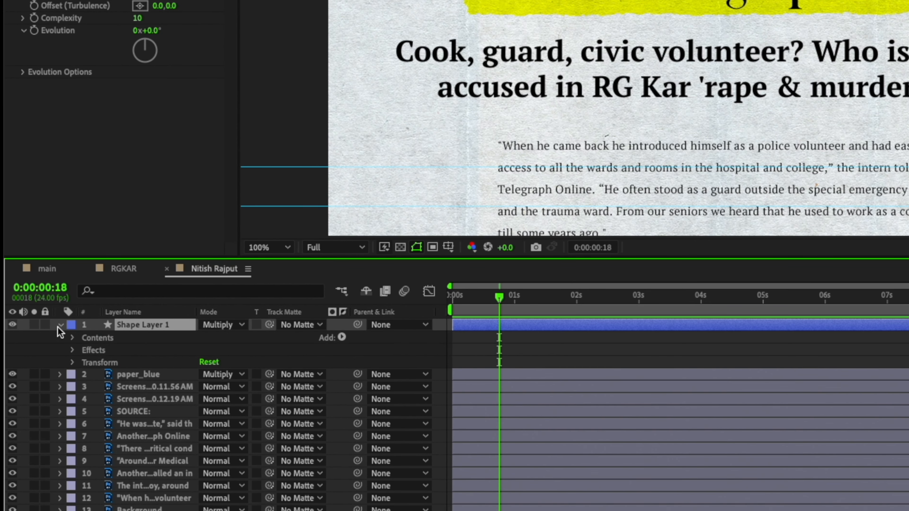
pyautogui.click(342, 337)
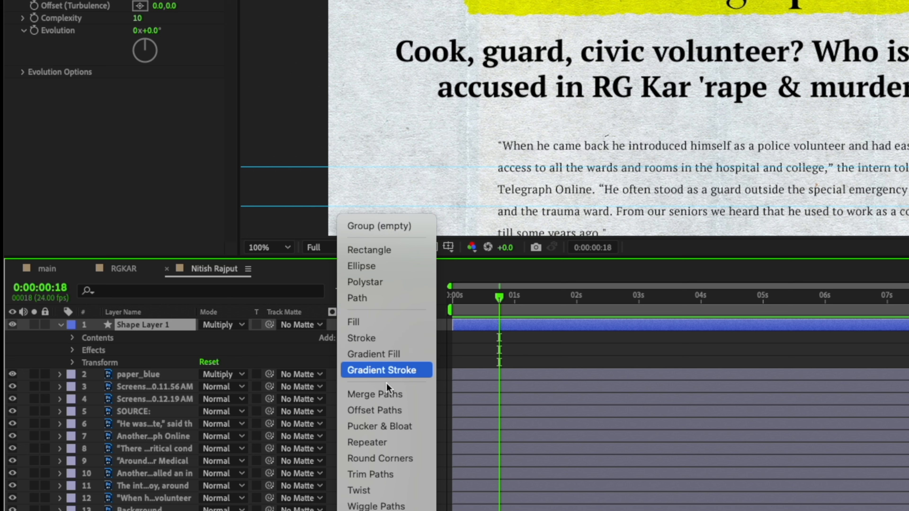
pyautogui.click(399, 466)
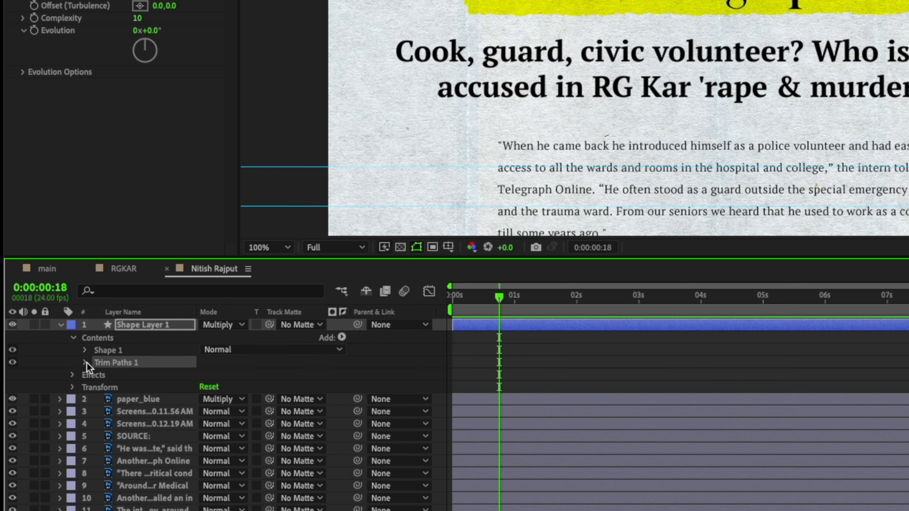
# Step: Keyframe the highlight's Trim Paths End at 0% at 0:00:00:18
pyautogui.click(85, 362)
pyautogui.click(110, 388)
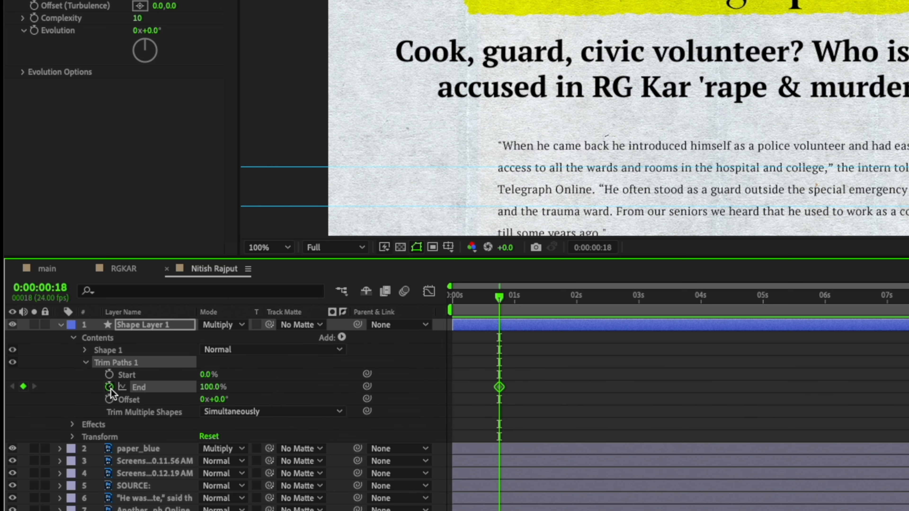
pyautogui.click(206, 390)
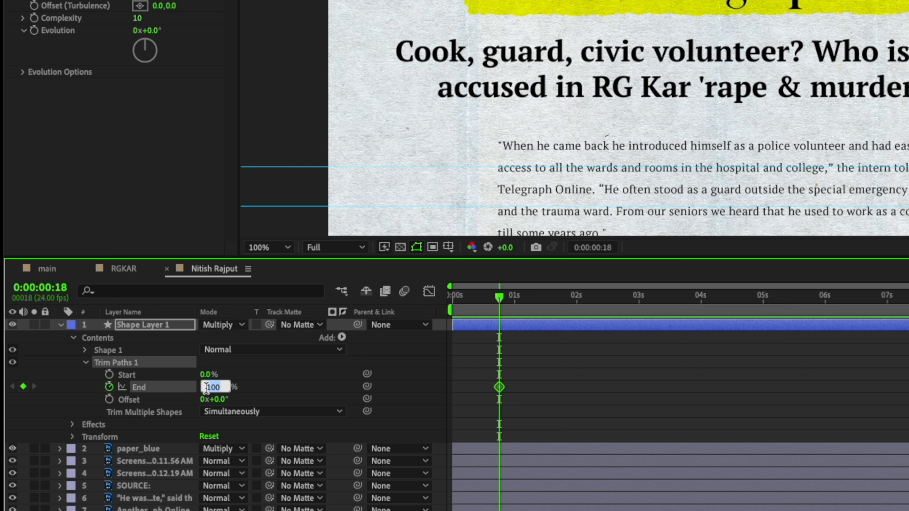
pyautogui.write('0')
pyautogui.press('Return')
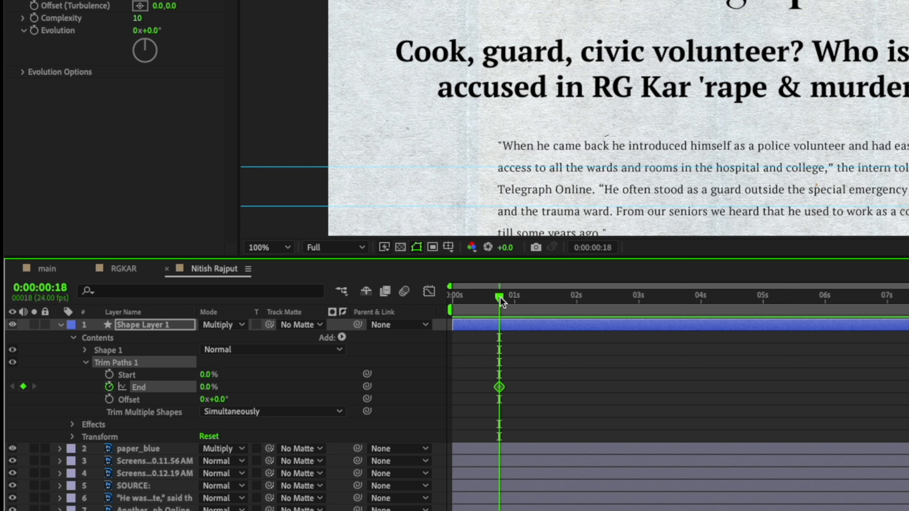
# Step: Keyframe the highlight's Trim Paths End at 100% at 0:00:01:20
pyautogui.moveTo(501, 302); pyautogui.dragTo(567, 306)
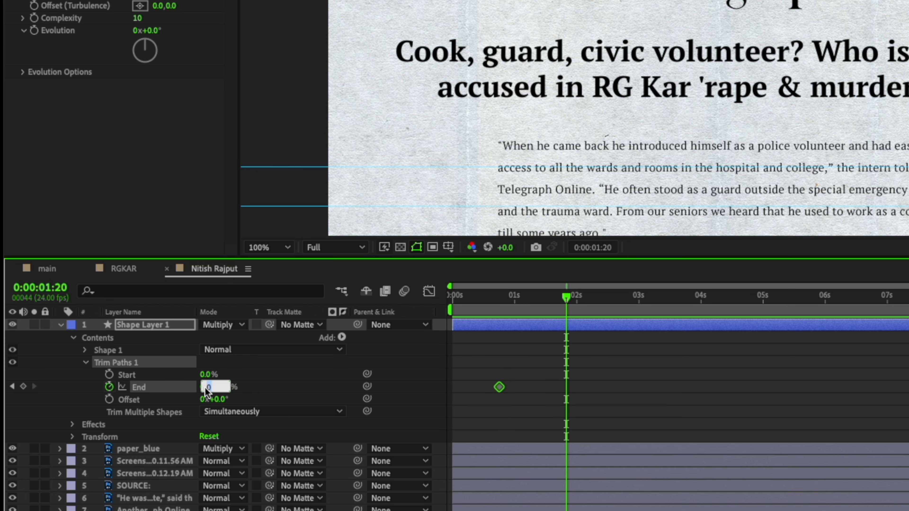
pyautogui.write('100')
pyautogui.press('Return')
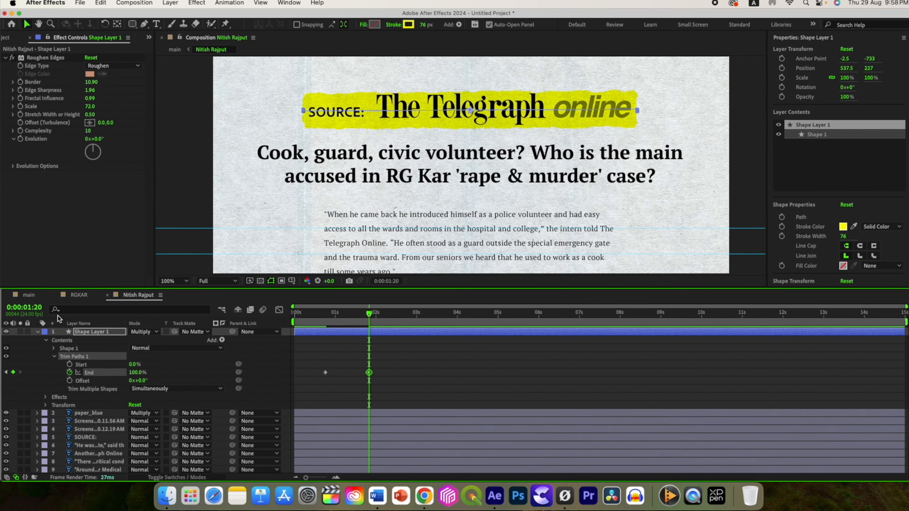
# Step: Ease both Trim Paths End keyframes of the highlight with the Flow curve 0.42, 0.00, 0.58, 1.00
pyautogui.click(368, 379)
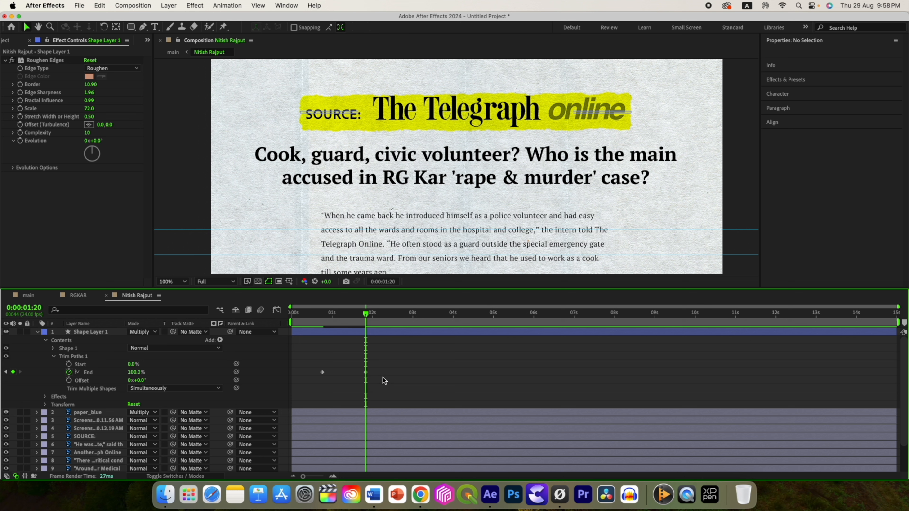
pyautogui.moveTo(383, 378); pyautogui.dragTo(309, 365)
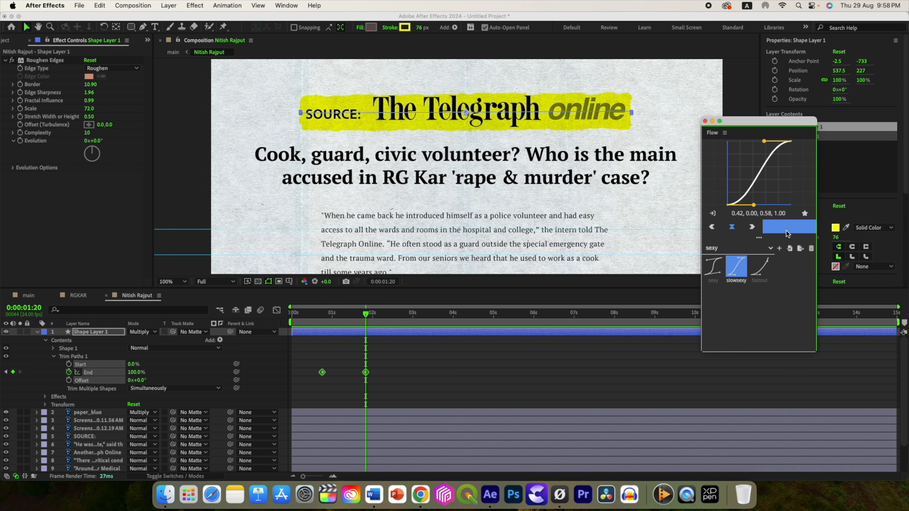
pyautogui.click(787, 229)
pyautogui.click(705, 121)
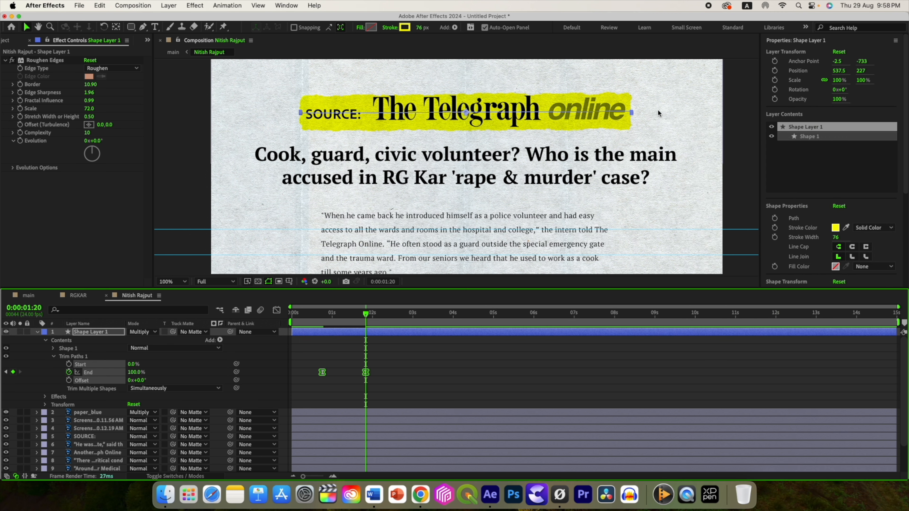
# Step: Preview the highlight animation in the main composition from the start to about two seconds
pyautogui.click(277, 310)
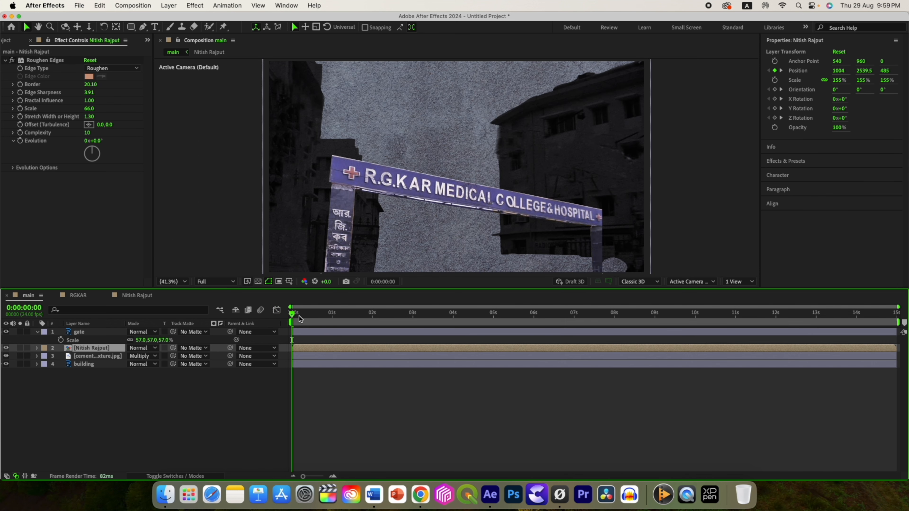
pyautogui.press('space')
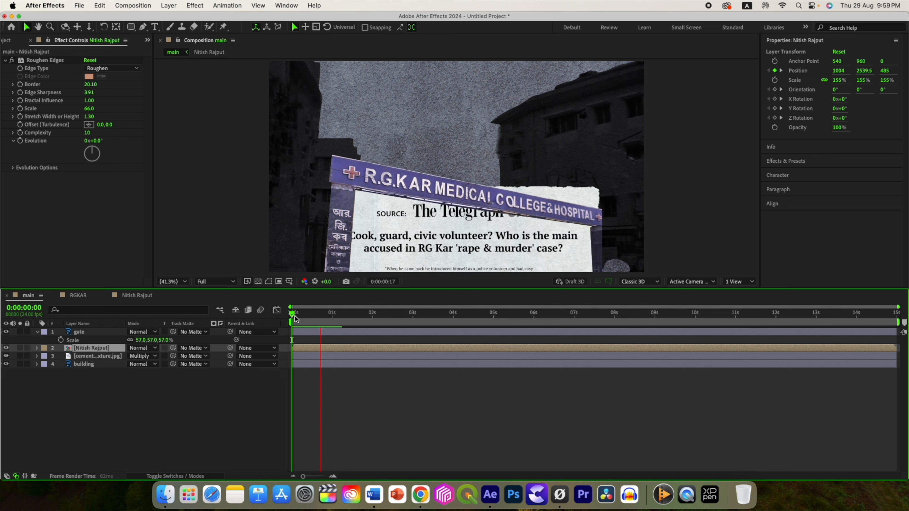
pyautogui.moveTo(295, 318); pyautogui.dragTo(381, 322)
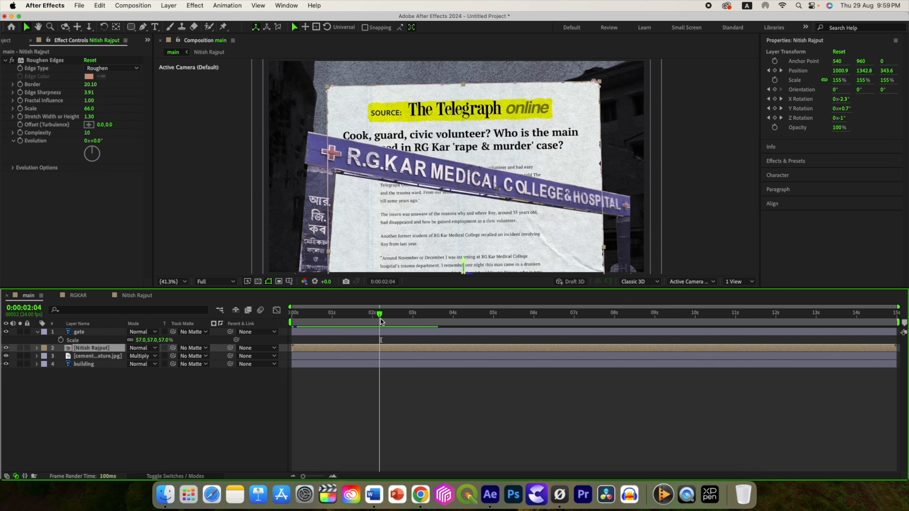
pyautogui.press('Home')
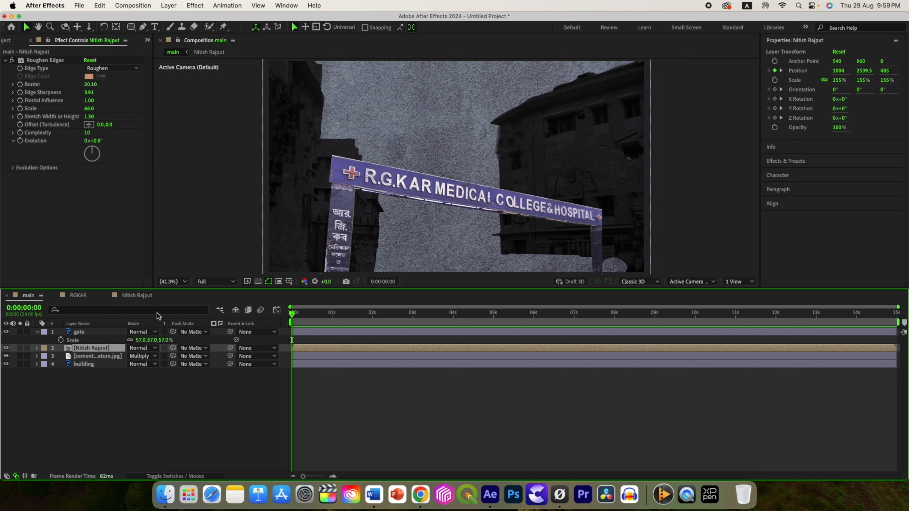
# Step: Lower the gate layer's starting Position keyframe at 0:00:00:00 by increasing its Y value
pyautogui.click(79, 334)
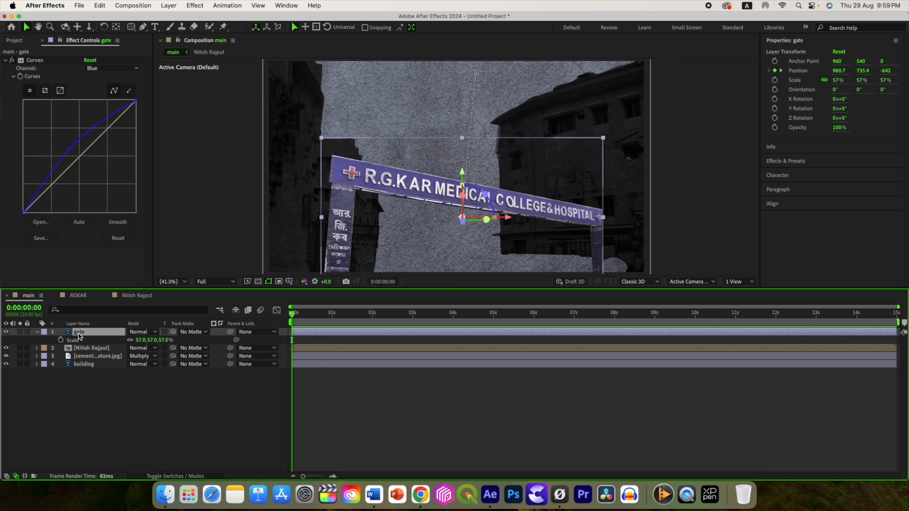
pyautogui.press('p')
pyautogui.moveTo(145, 340); pyautogui.dragTo(167, 347)
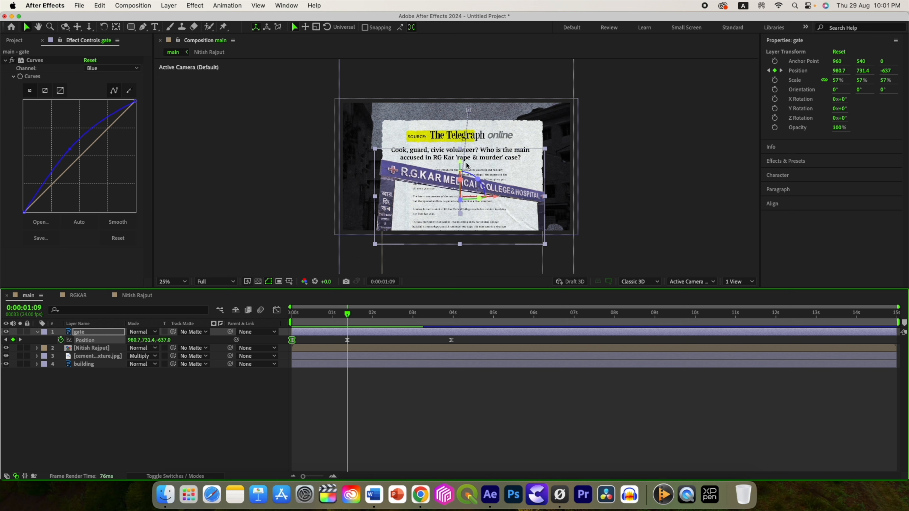
# Step: Raise the article page by setting its Position keyframe at 0:00:01:06 to 1004.0, 1206.5, 485.0
pyautogui.click(86, 349)
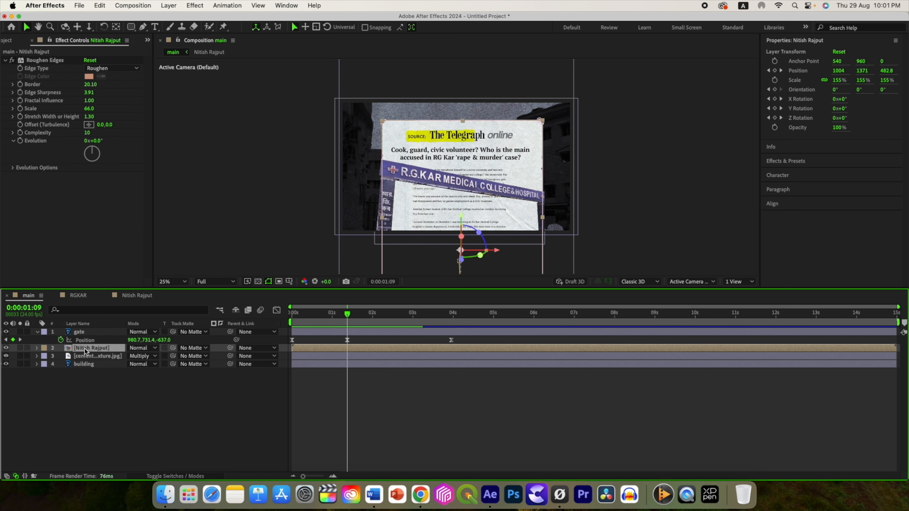
pyautogui.press('p')
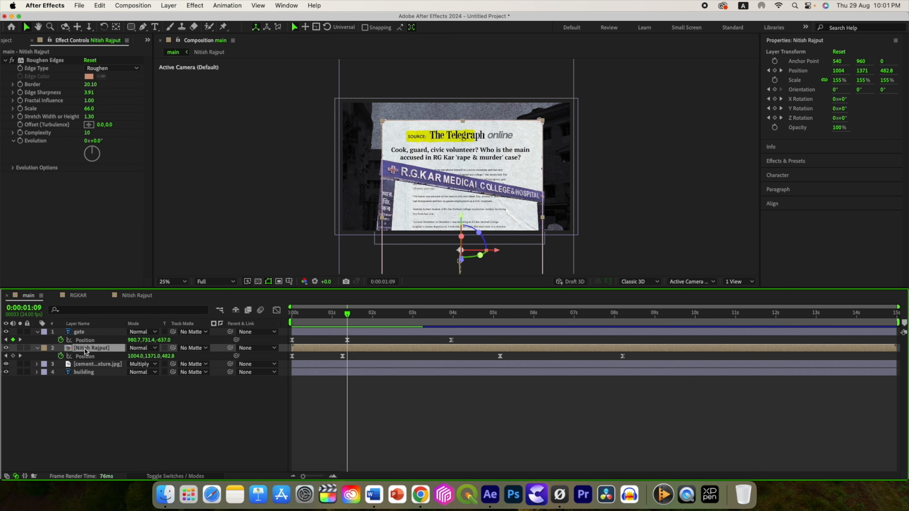
pyautogui.moveTo(349, 315); pyautogui.dragTo(343, 315)
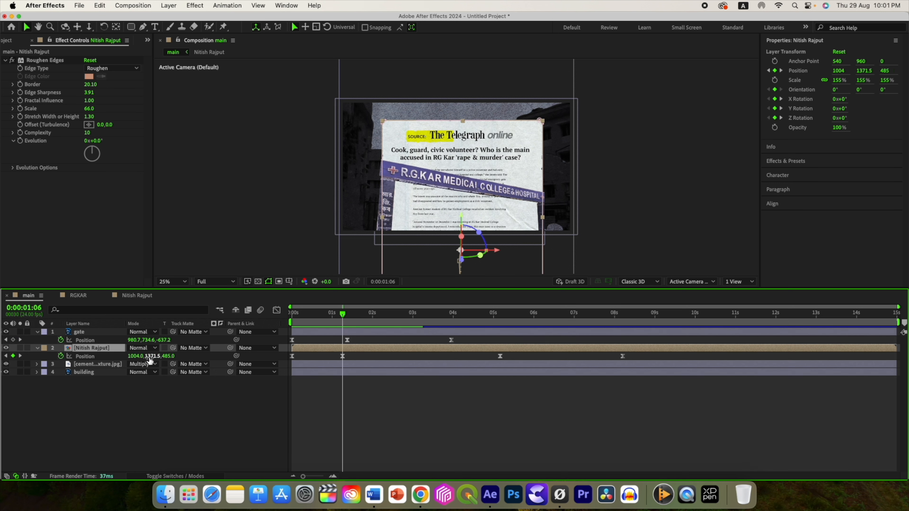
pyautogui.moveTo(149, 360); pyautogui.dragTo(153, 357)
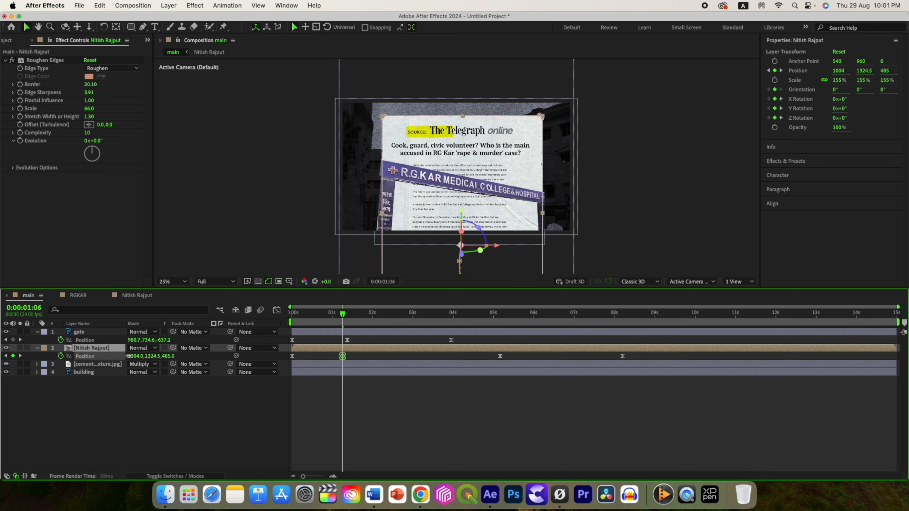
pyautogui.moveTo(151, 356); pyautogui.dragTo(74, 356)
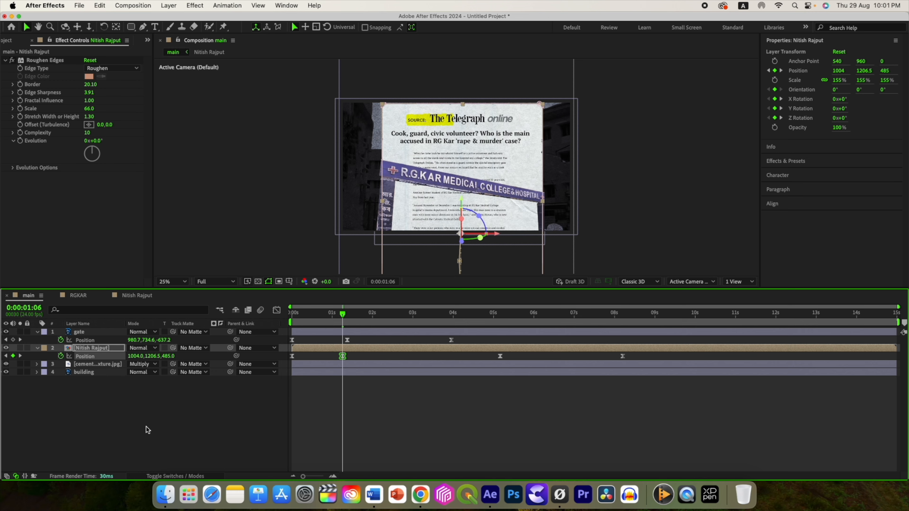
pyautogui.hotkey('shift', '/')
pyautogui.moveTo(344, 317)
pyautogui.mouseDown()
pyautogui.moveTo(395, 322)
pyautogui.moveTo(293, 315)
pyautogui.moveTo(343, 318)
pyautogui.mouseUp()
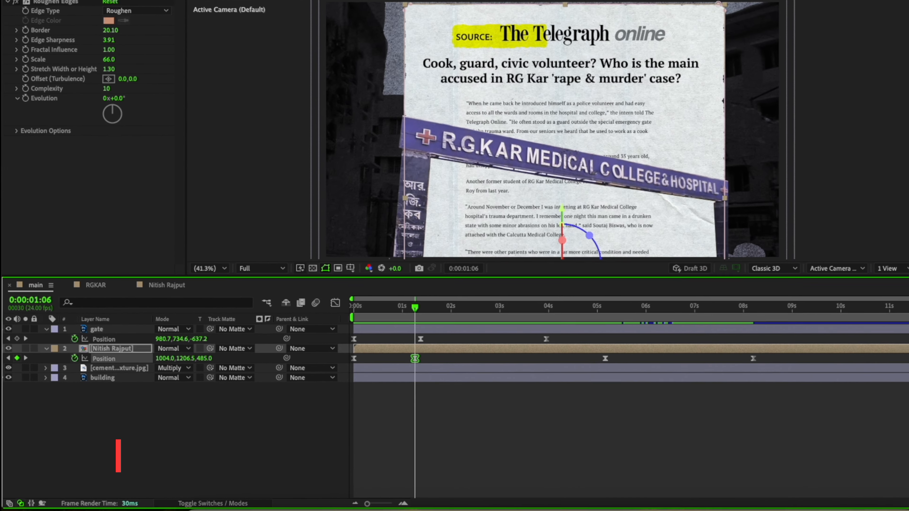
# Step: Speed up the highlight in the article composition by moving its 100% Trim Paths End keyframe to about 0:00:01:06
pyautogui.click(167, 285)
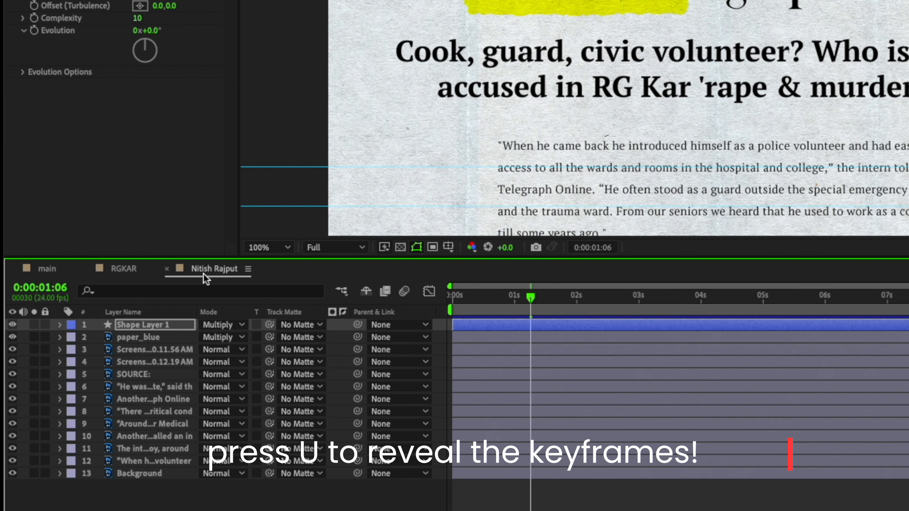
pyautogui.click(163, 324)
pyautogui.press('u')
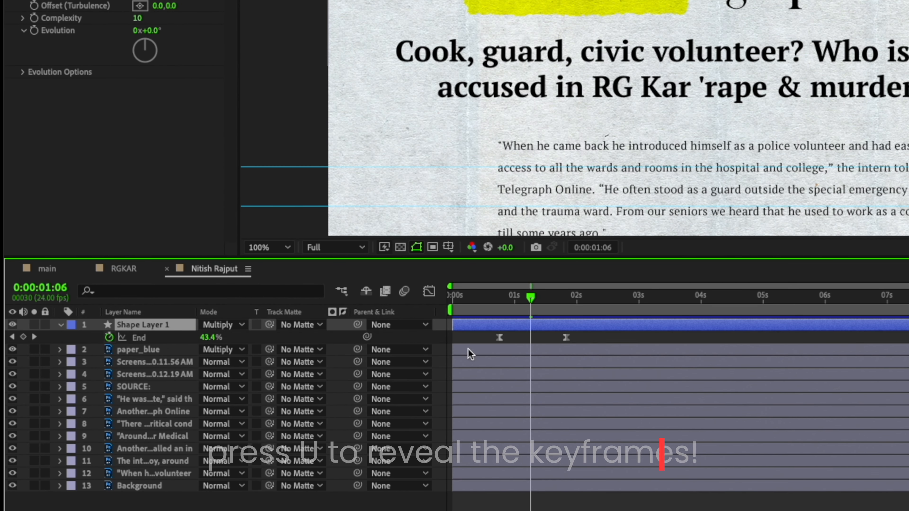
pyautogui.click(567, 338)
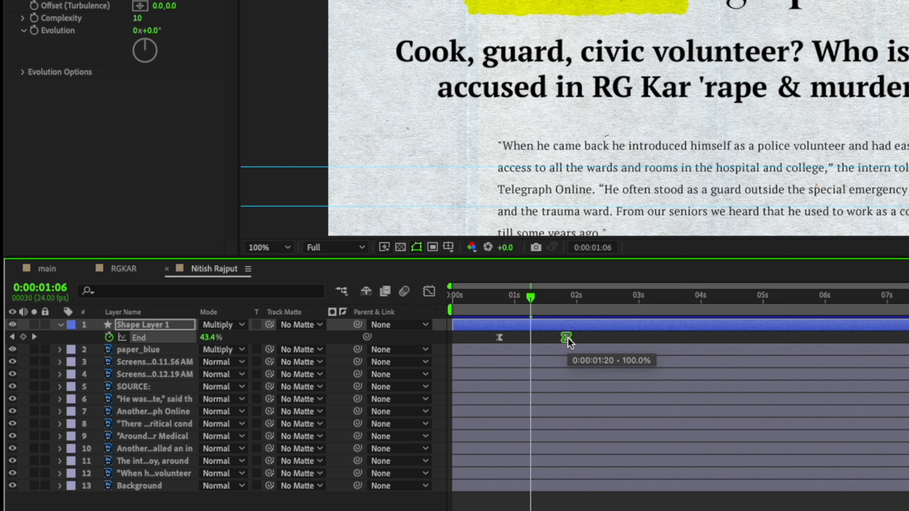
pyautogui.moveTo(569, 338); pyautogui.dragTo(533, 340)
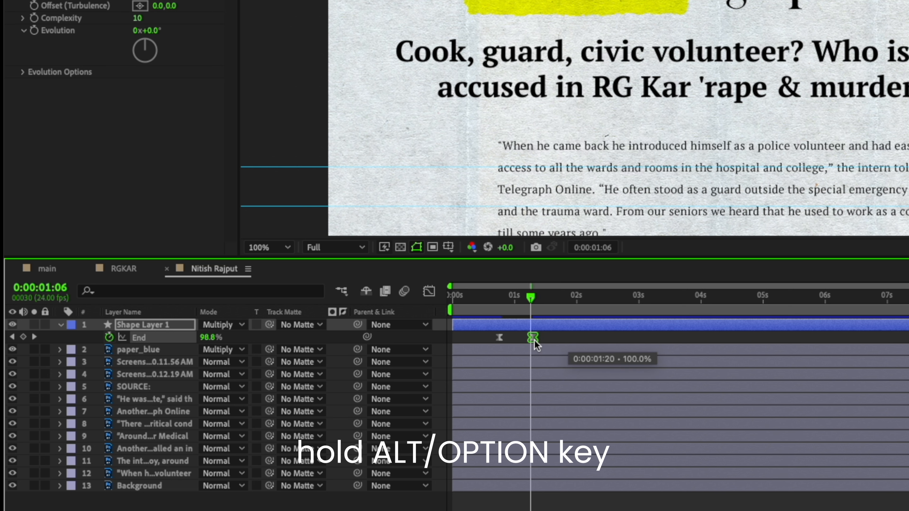
# Step: Play the main composition from the start and check the faster highlight around 0:00:01:10
pyautogui.click(48, 269)
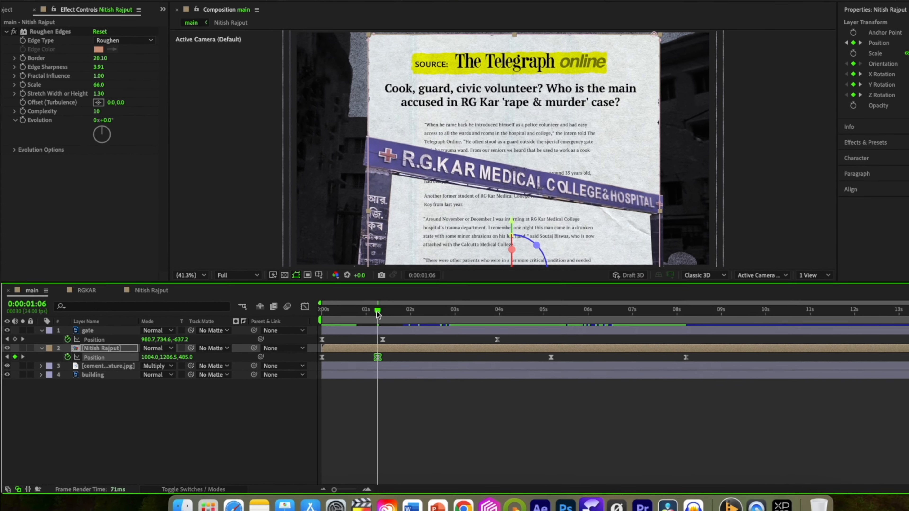
pyautogui.moveTo(377, 312); pyautogui.dragTo(305, 316)
pyautogui.press('space')
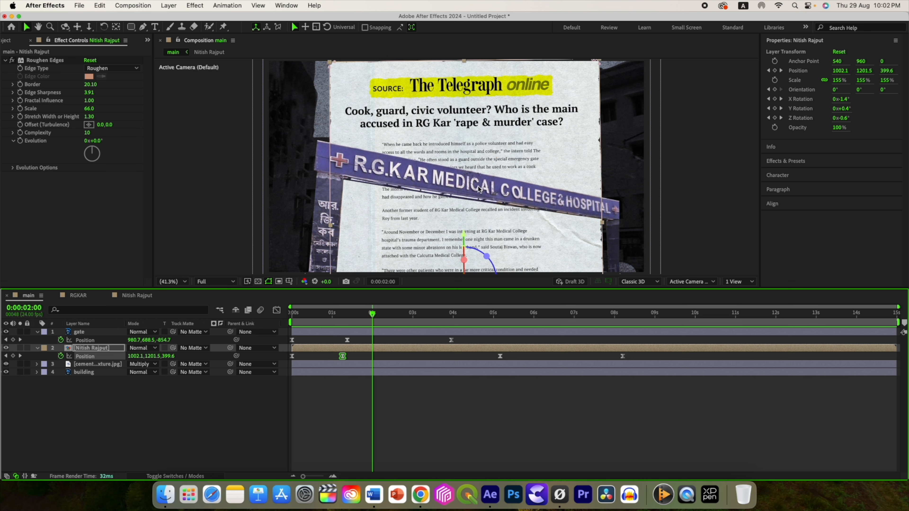
pyautogui.moveTo(374, 317); pyautogui.dragTo(350, 321)
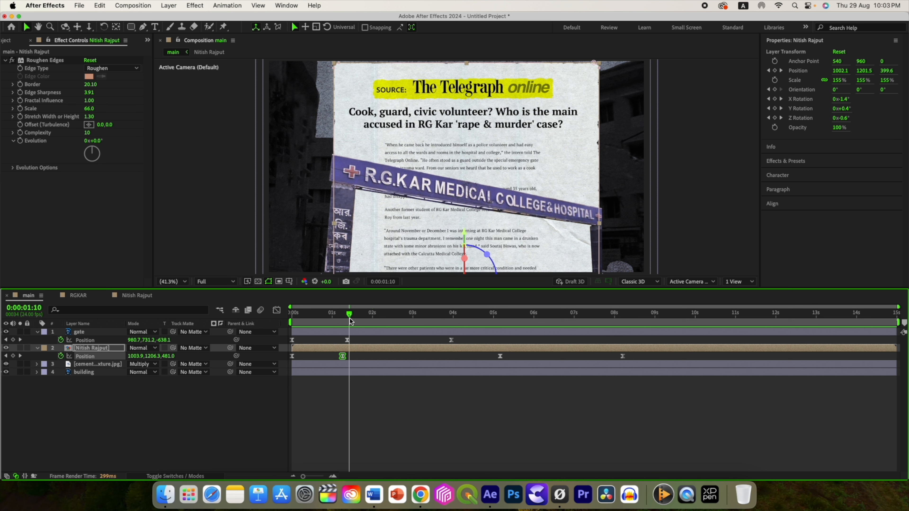
# Step: Draw a 19 px yellow stroke across "he used to work as a cook" in the article composition as a new shape layer
pyautogui.click(136, 295)
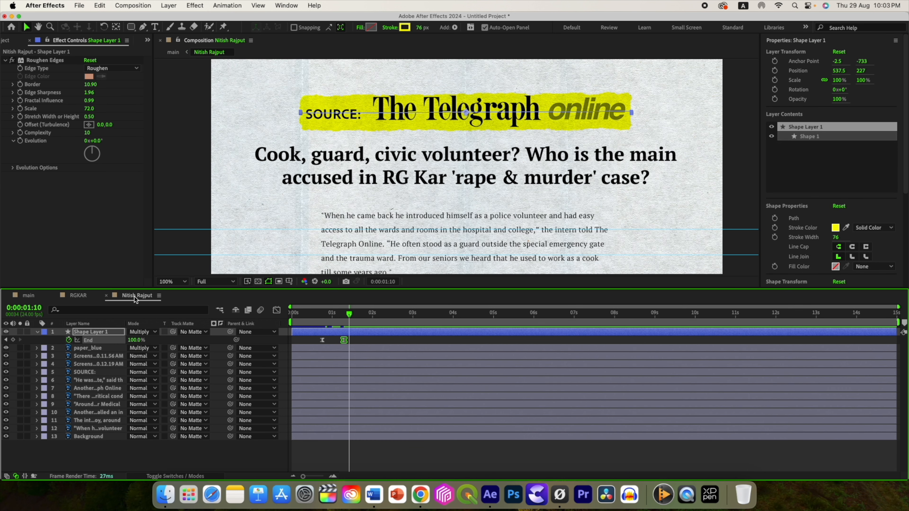
pyautogui.keyDown('super'); pyautogui.click(90, 332); pyautogui.keyUp('super')
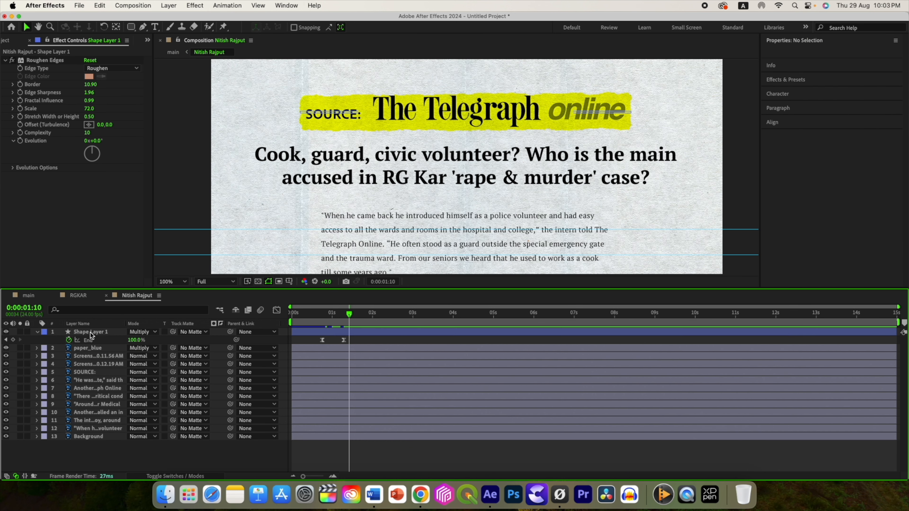
pyautogui.click(143, 28)
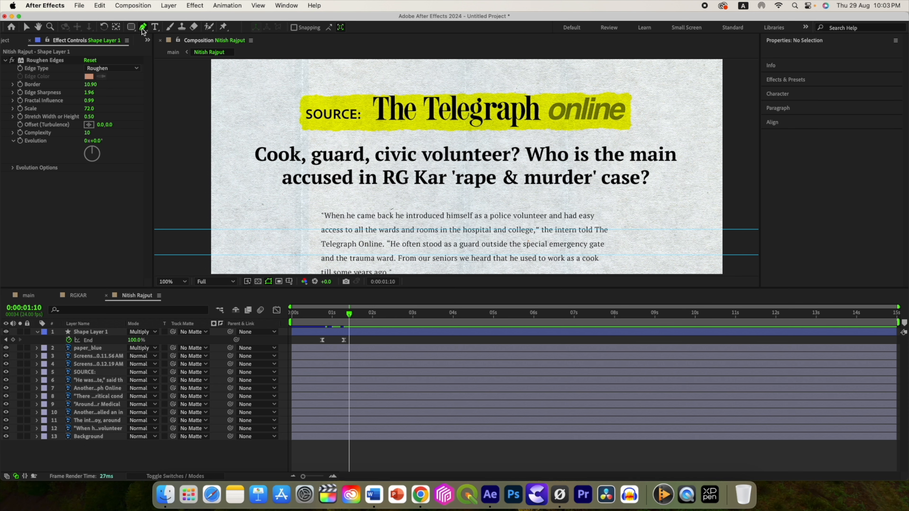
pyautogui.press(',')
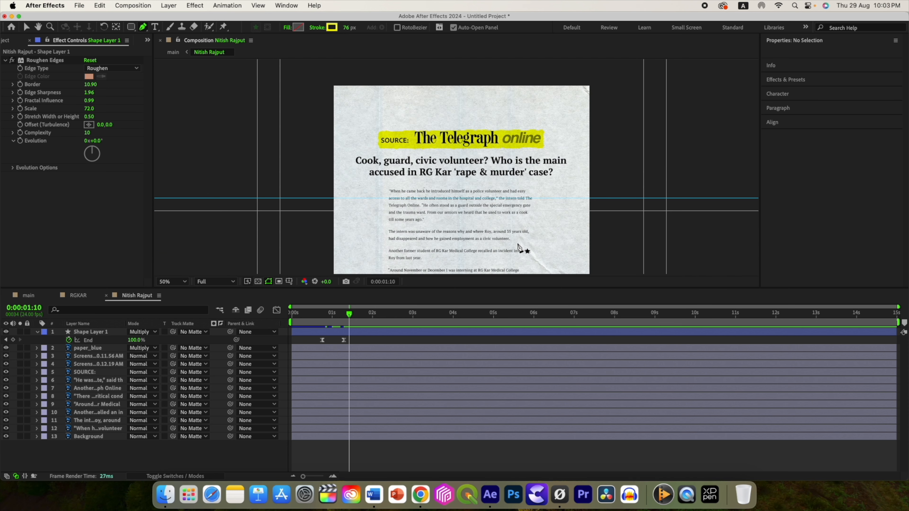
pyautogui.press('.')
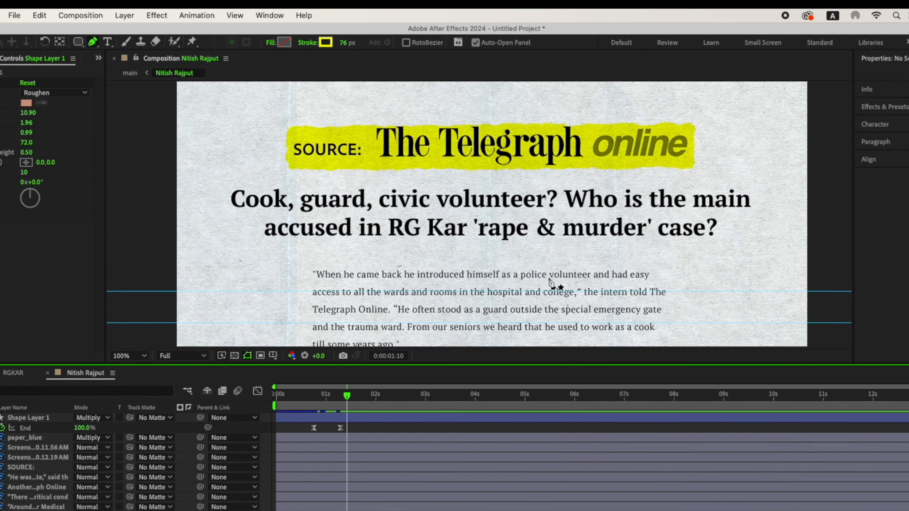
pyautogui.moveTo(592, 351); pyautogui.dragTo(560, 202)
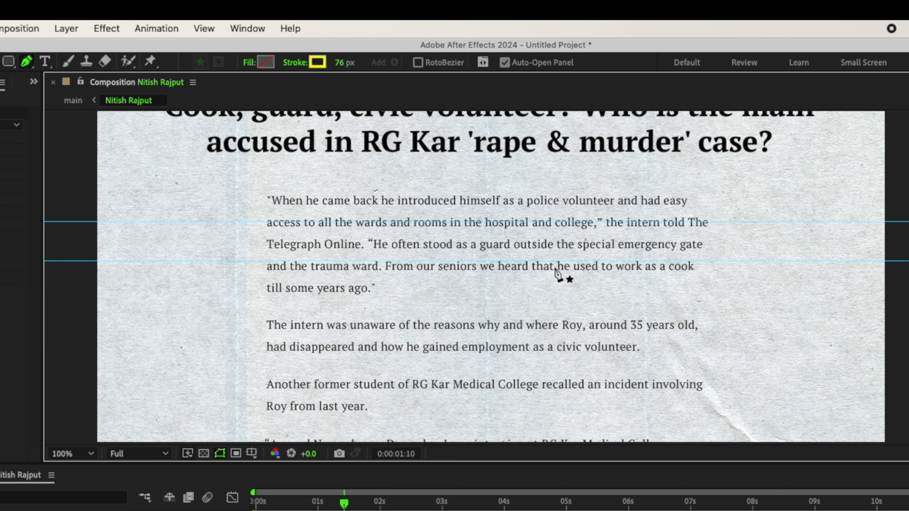
pyautogui.press('.')
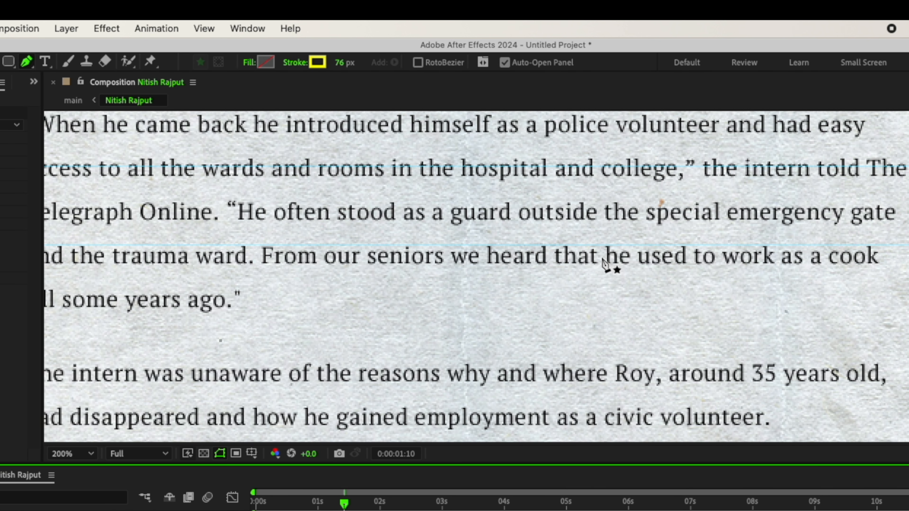
pyautogui.click(601, 257)
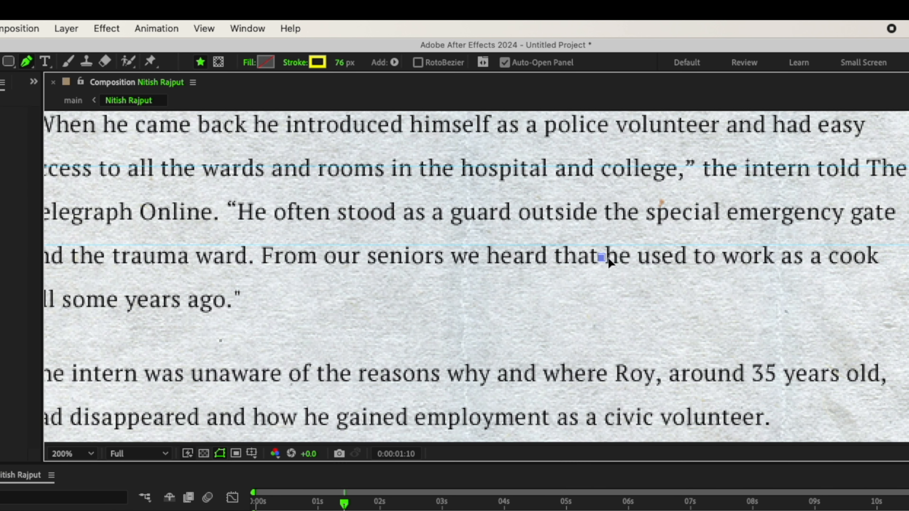
pyautogui.click(886, 257)
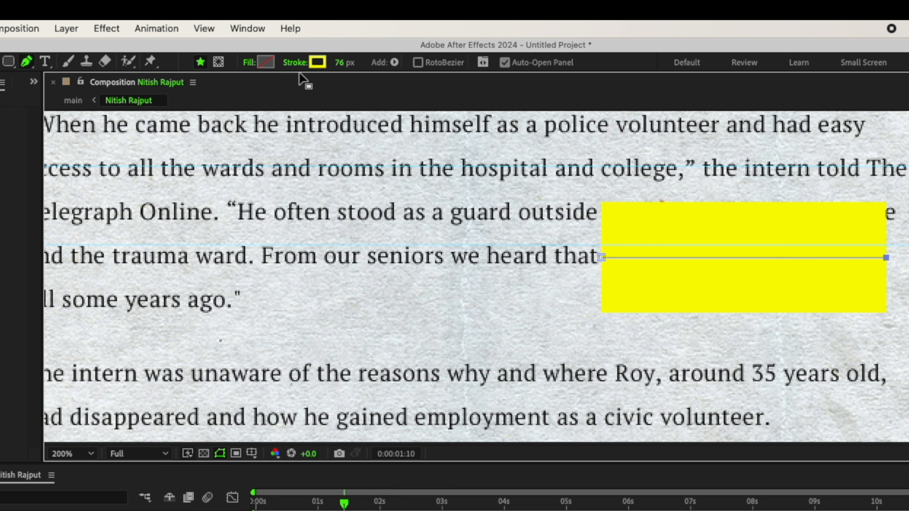
pyautogui.moveTo(344, 62); pyautogui.dragTo(297, 61)
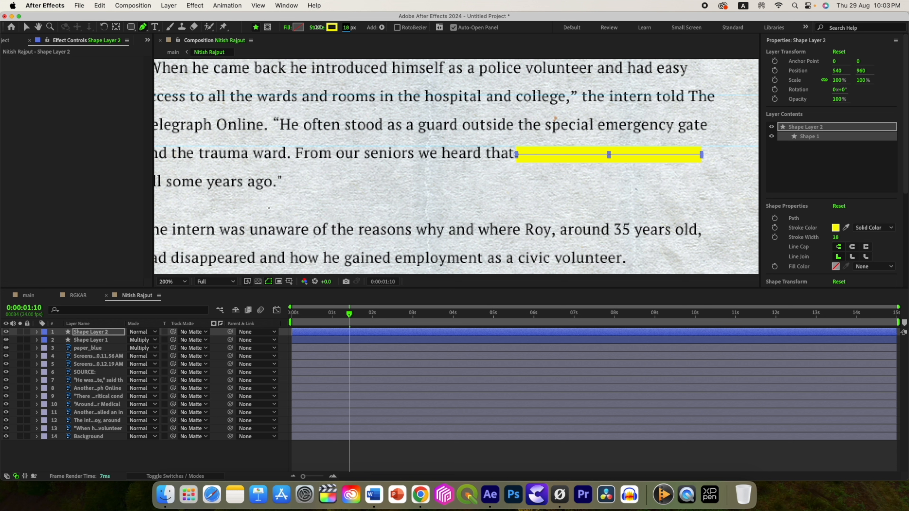
pyautogui.moveTo(319, 27); pyautogui.dragTo(322, 28)
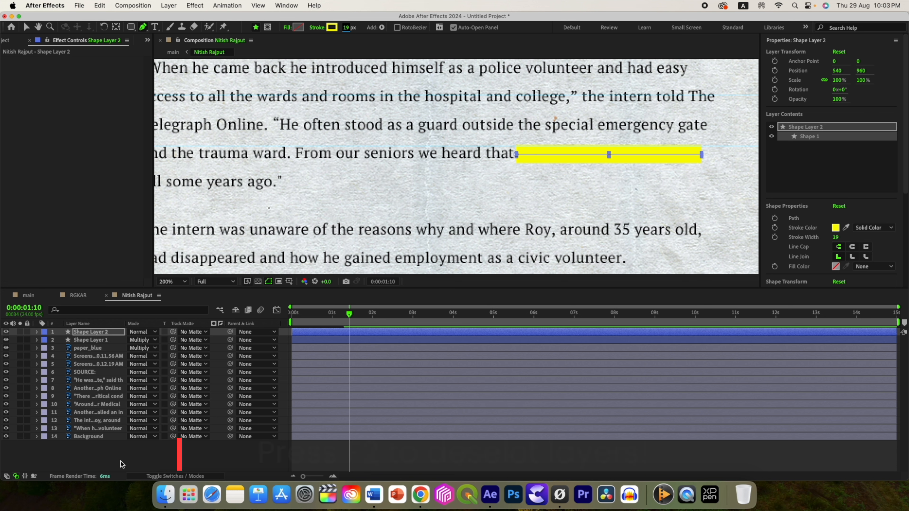
# Step: Draw a 19 px yellow stroke across "till some years ago" in the article composition as a separate shape layer
pyautogui.press('F2')
pyautogui.press(',')
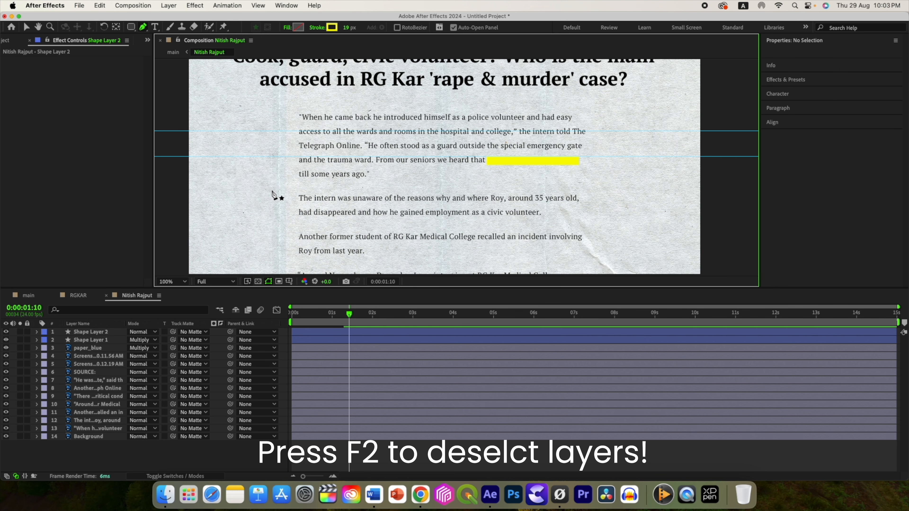
pyautogui.click(296, 174)
pyautogui.click(369, 174)
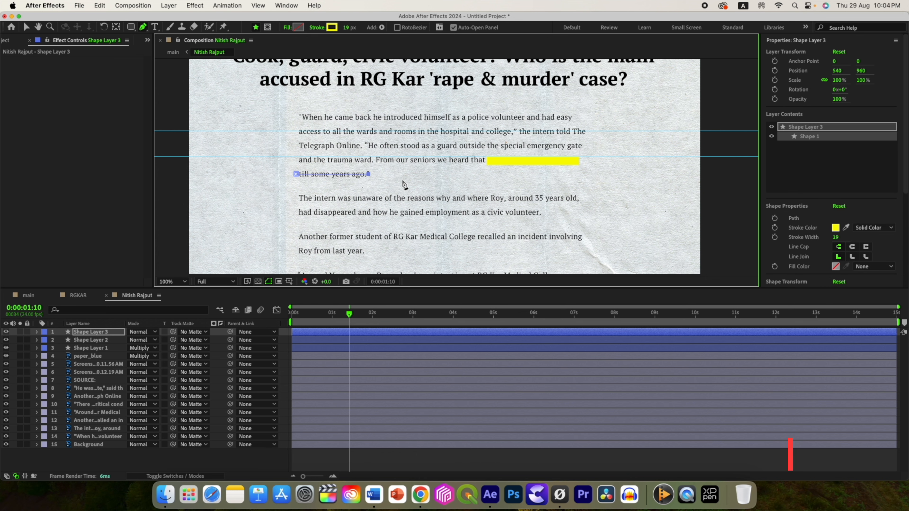
# Step: Draw yellow strokes across "Roy, around 35 years old," and "had disappeared and how", each as its own shape layer
pyautogui.press('F2')
pyautogui.click(490, 198)
pyautogui.click(580, 198)
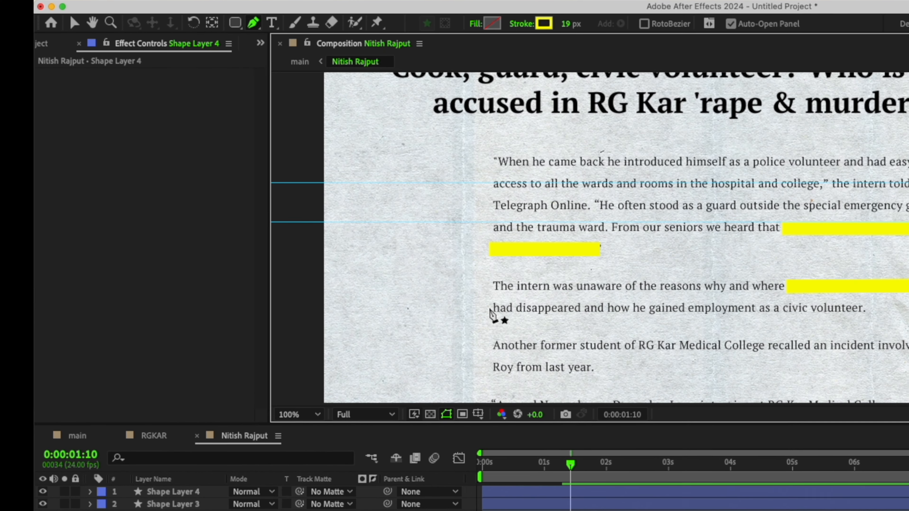
pyautogui.press('F2')
pyautogui.click(393, 259)
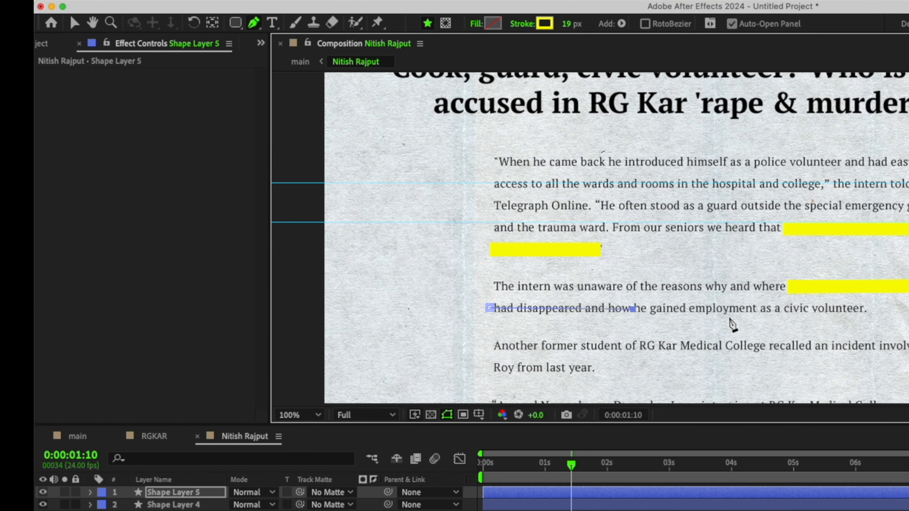
pyautogui.click(511, 260)
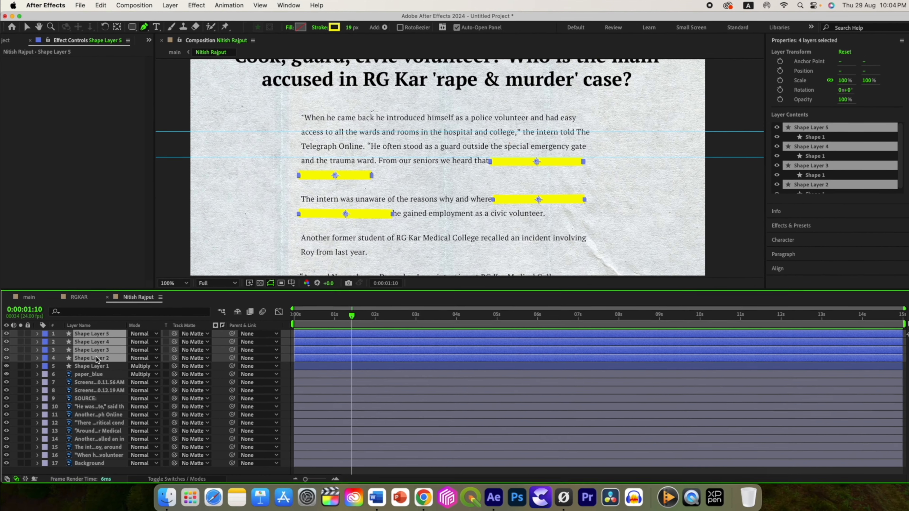
# Step: Give Shape Layers 2 to 5 the same Roughen Edges effect as Shape Layer 1 and set their blending mode to Multiply
pyautogui.keyDown('shift'); pyautogui.click(123, 419); pyautogui.keyUp('shift')
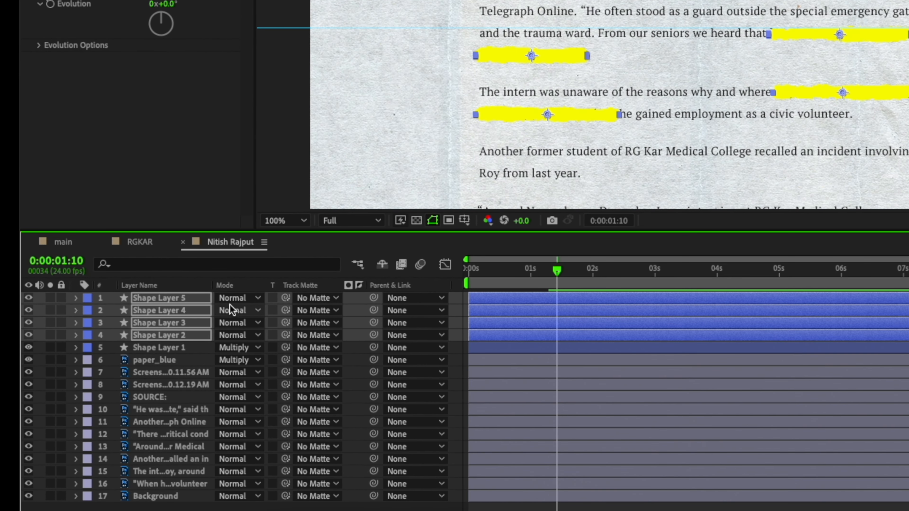
pyautogui.click(230, 305)
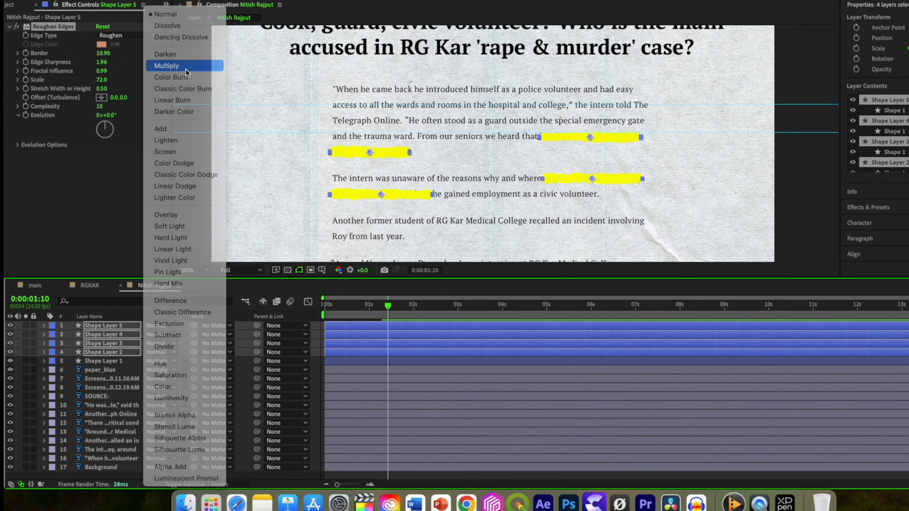
pyautogui.click(186, 67)
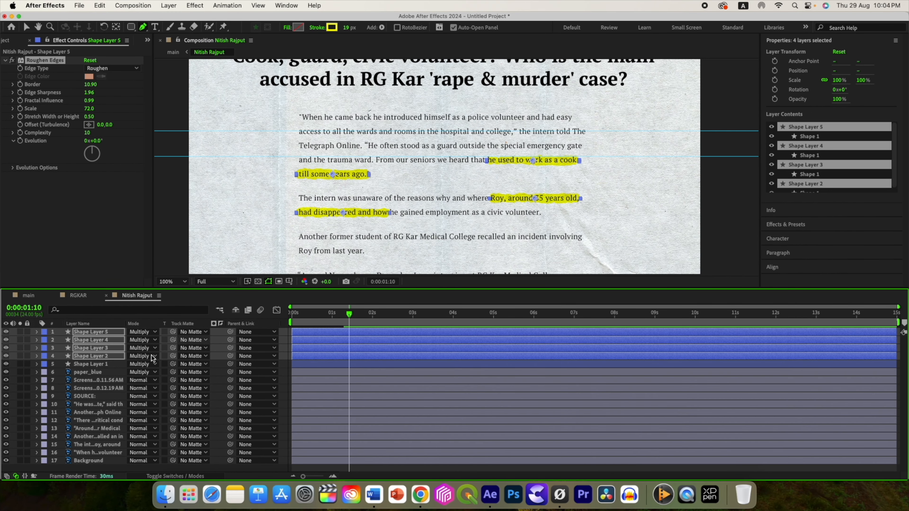
# Step: Copy the animated Trim Paths from Shape Layer 1 onto Shape Layers 2 to 5 at 0:00:01:10
pyautogui.click(91, 364)
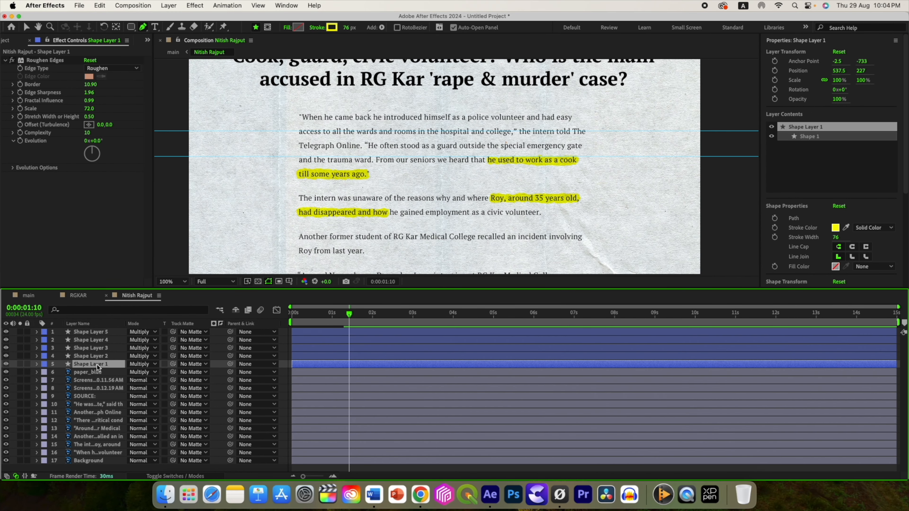
pyautogui.click(98, 360)
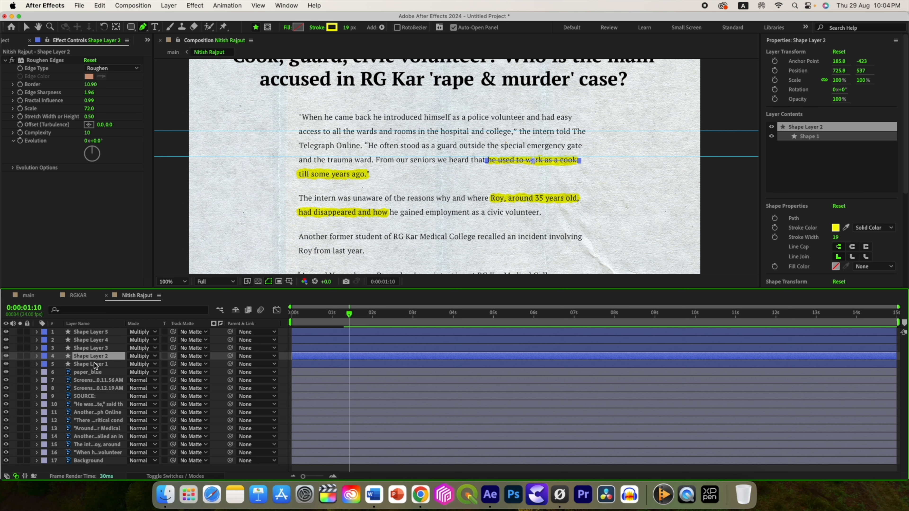
pyautogui.click(94, 364)
pyautogui.click(37, 364)
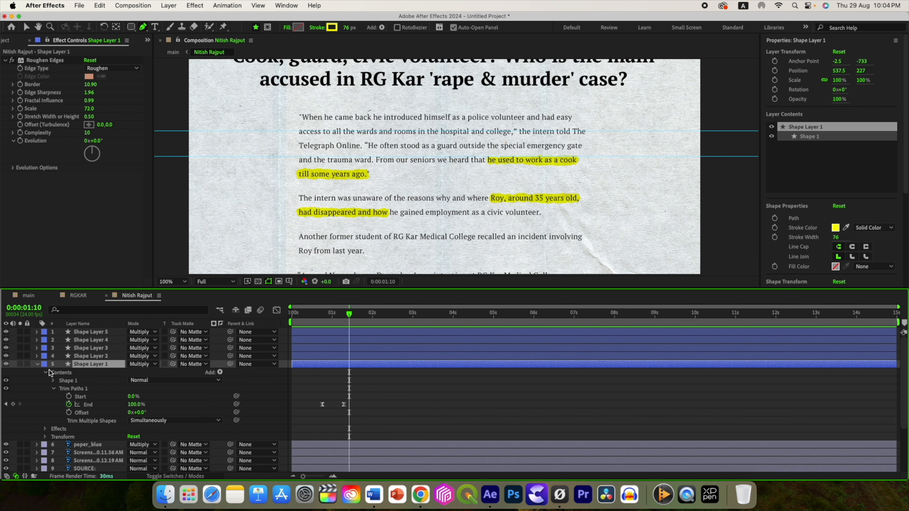
pyautogui.click(74, 391)
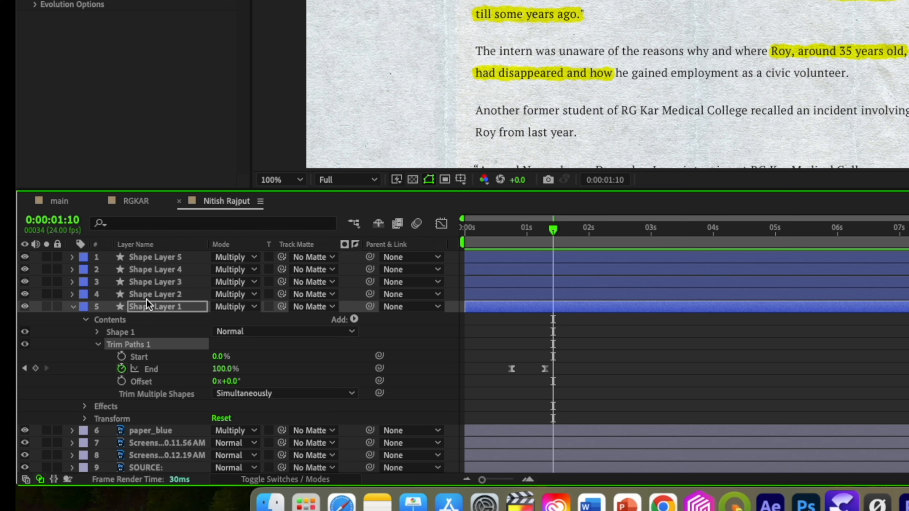
pyautogui.click(148, 296)
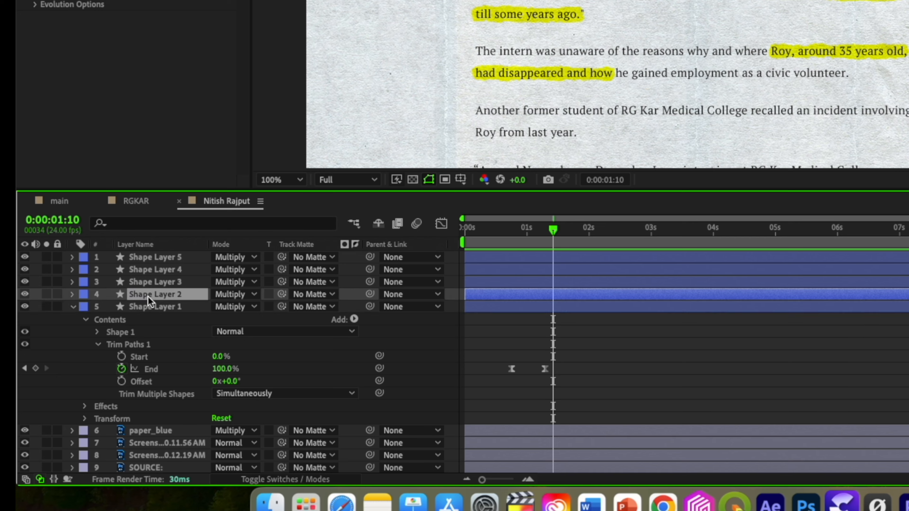
pyautogui.keyDown('shift'); pyautogui.click(154, 257); pyautogui.keyUp('shift')
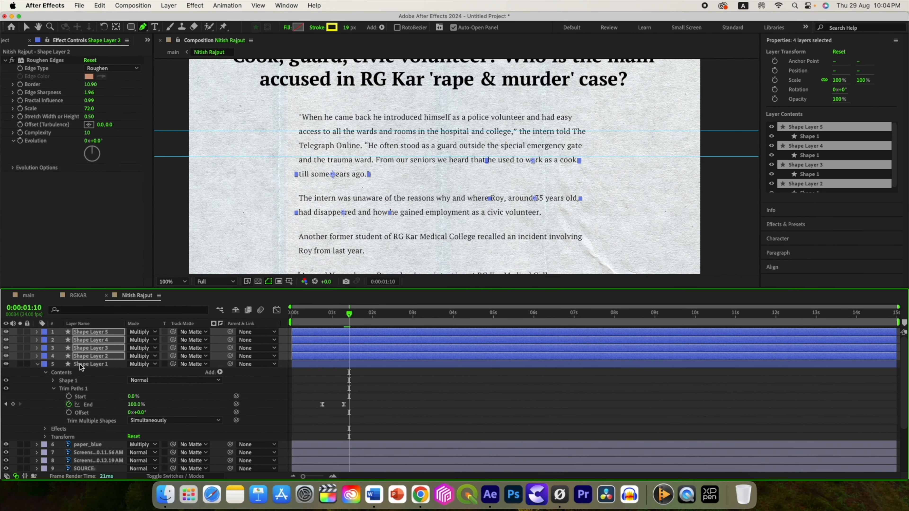
# Step: Shift Shape Layer 2's Trim Paths End keyframes to start at 0:00:01:07 and Shape Layer 3's to start about 0:00:01:10
pyautogui.click(91, 356)
pyautogui.keyDown('shift'); pyautogui.click(92, 347); pyautogui.keyUp('shift')
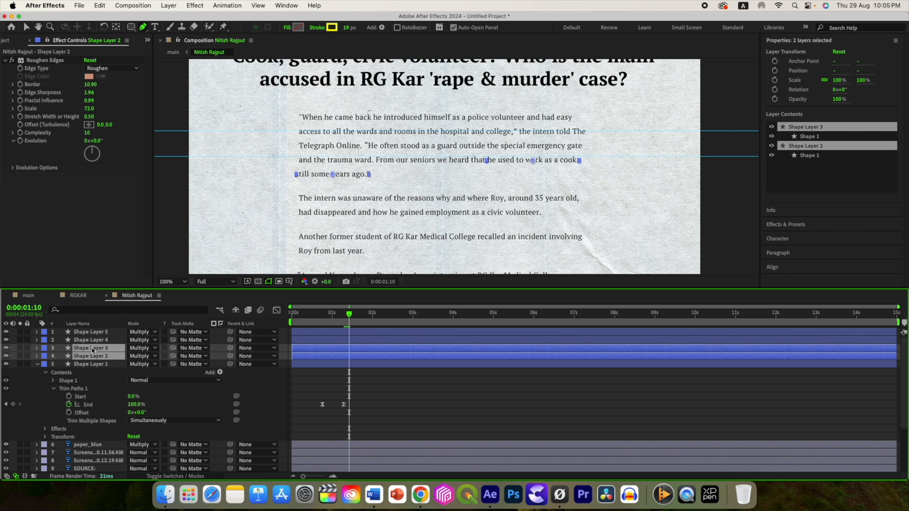
pyautogui.press('u')
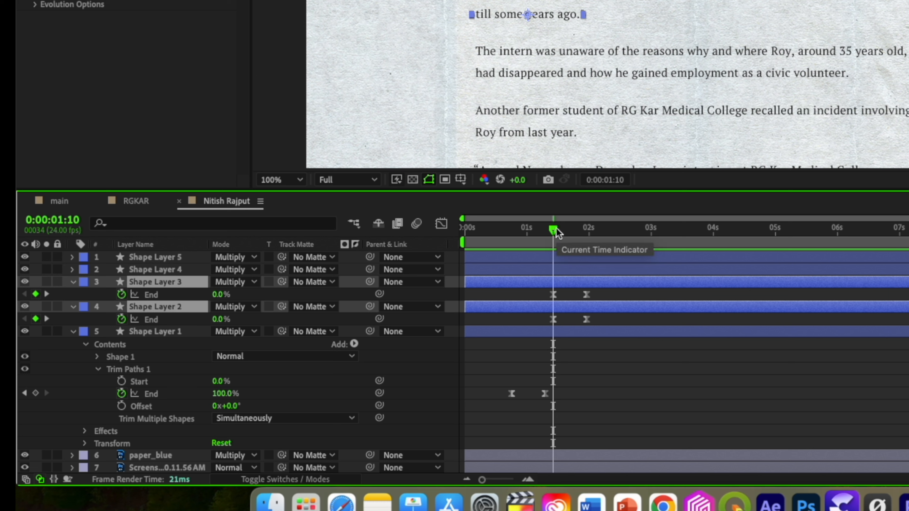
pyautogui.moveTo(554, 234)
pyautogui.mouseDown()
pyautogui.moveTo(529, 235)
pyautogui.moveTo(545, 233)
pyautogui.mouseUp()
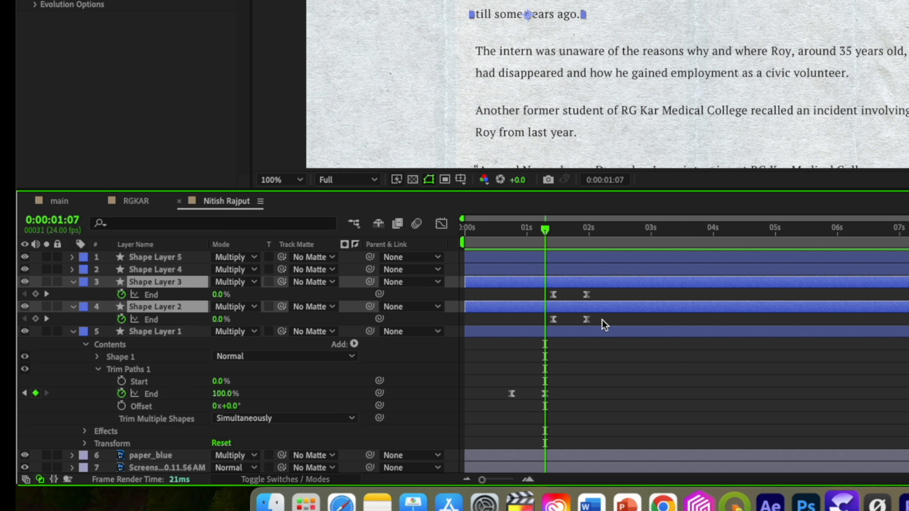
pyautogui.moveTo(604, 324); pyautogui.dragTo(547, 290)
pyautogui.moveTo(554, 321); pyautogui.dragTo(522, 305)
pyautogui.click(605, 301)
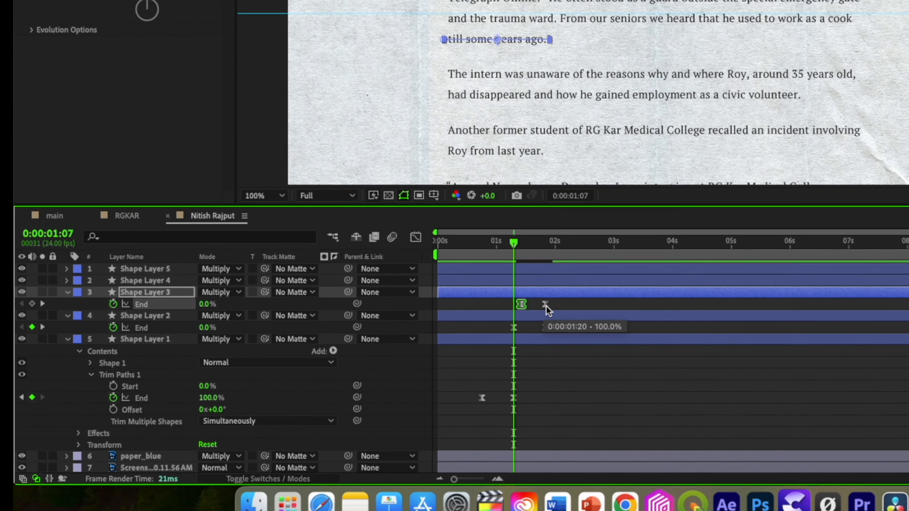
# Step: Slide Shape Layers 4 and 5 in the article composition so their highlights begin around 0:00:04:16, with Shape Layer 5 a few frames behind
pyautogui.click(55, 215)
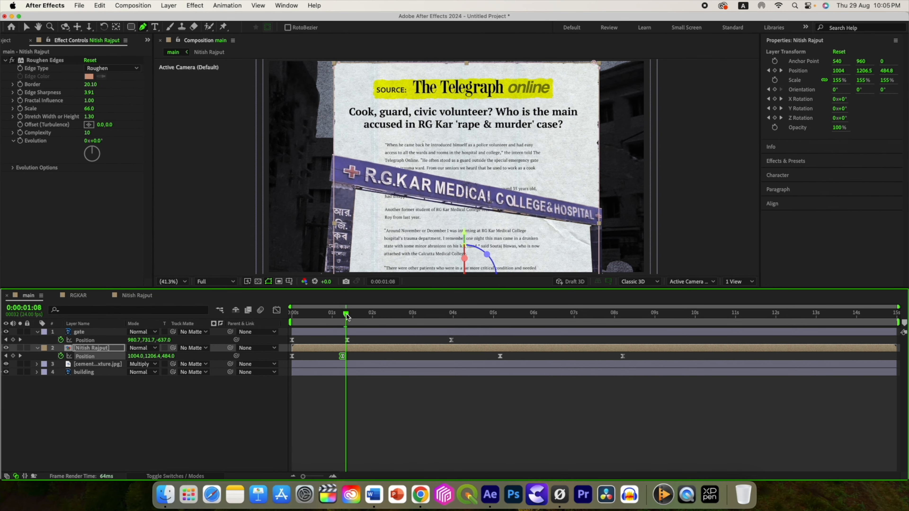
pyautogui.moveTo(544, 229); pyautogui.dragTo(561, 234)
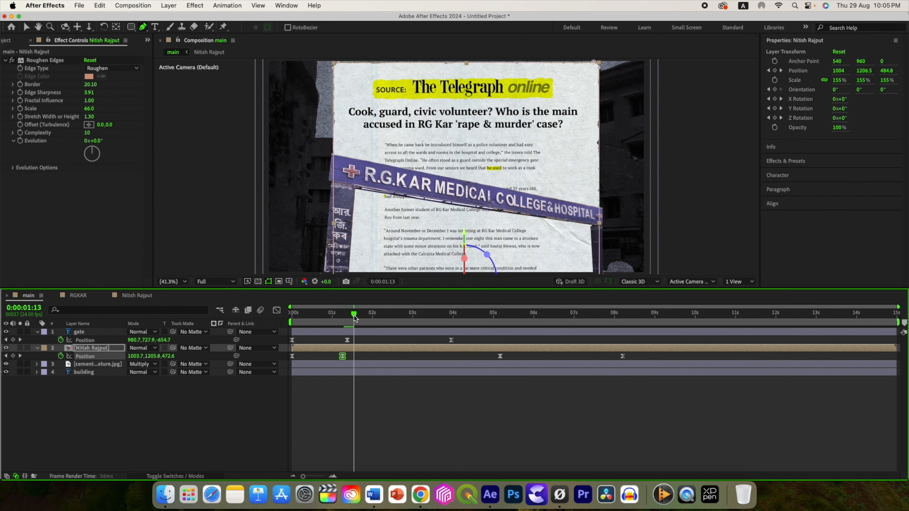
pyautogui.moveTo(354, 317); pyautogui.dragTo(481, 317)
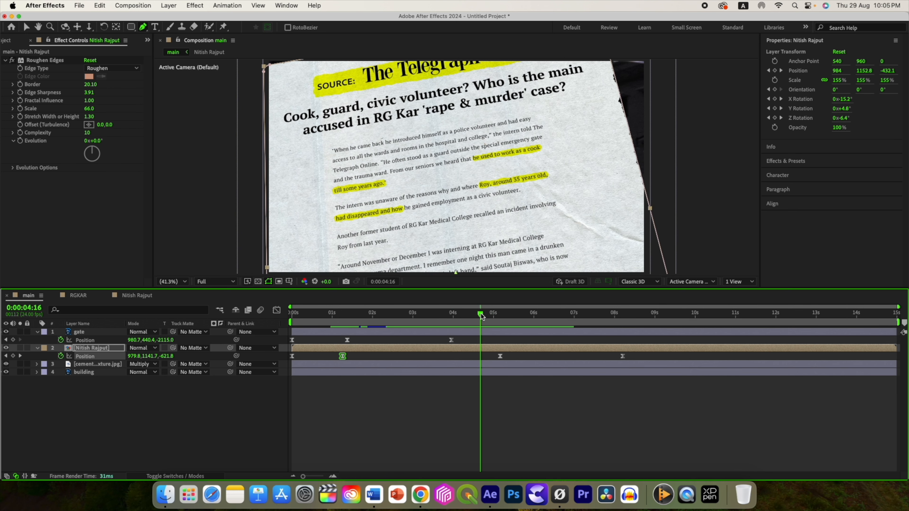
pyautogui.click(136, 295)
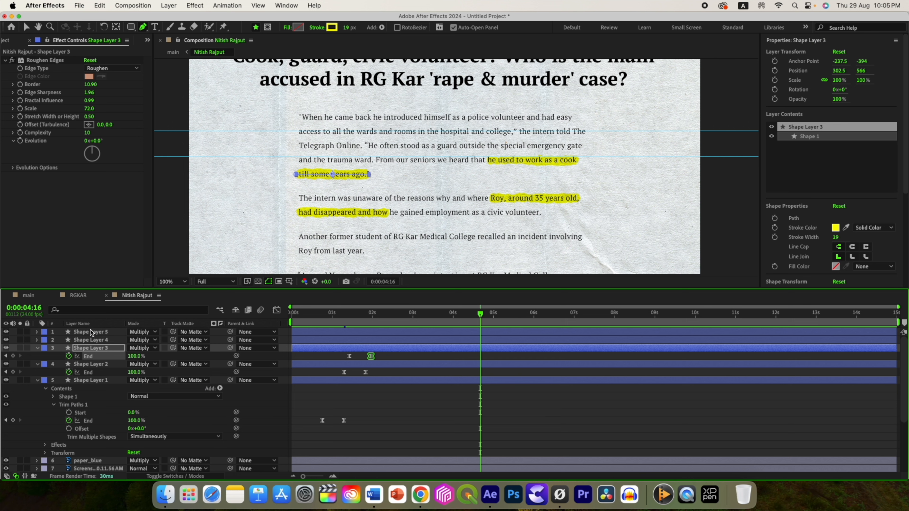
pyautogui.click(89, 341)
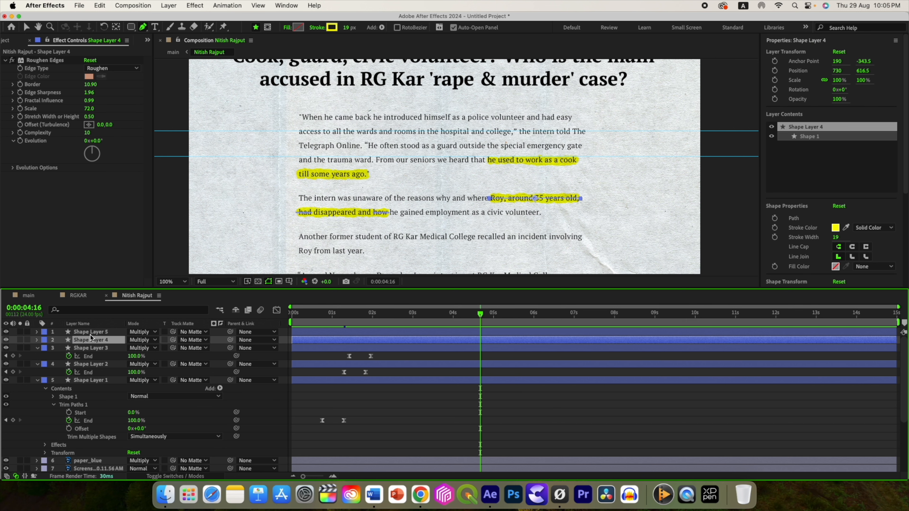
pyautogui.keyDown('shift'); pyautogui.click(90, 334); pyautogui.keyUp('shift')
pyautogui.press('u')
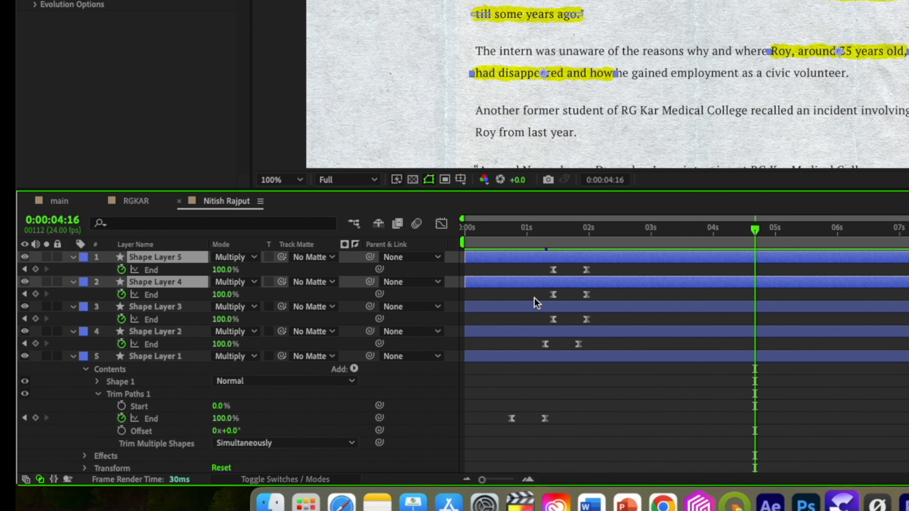
pyautogui.moveTo(578, 288); pyautogui.dragTo(767, 258)
pyautogui.click(762, 307)
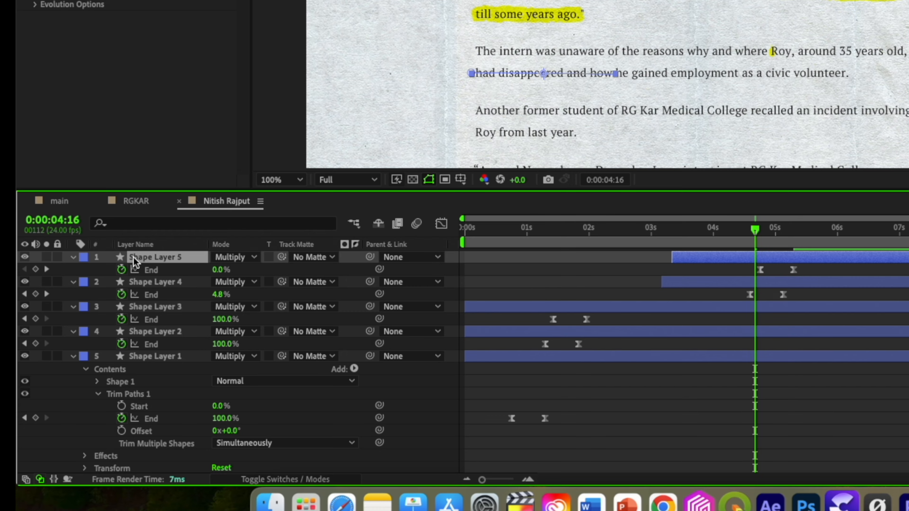
# Step: Play the main composition from the start to check the timing of all the article highlights
pyautogui.click(71, 201)
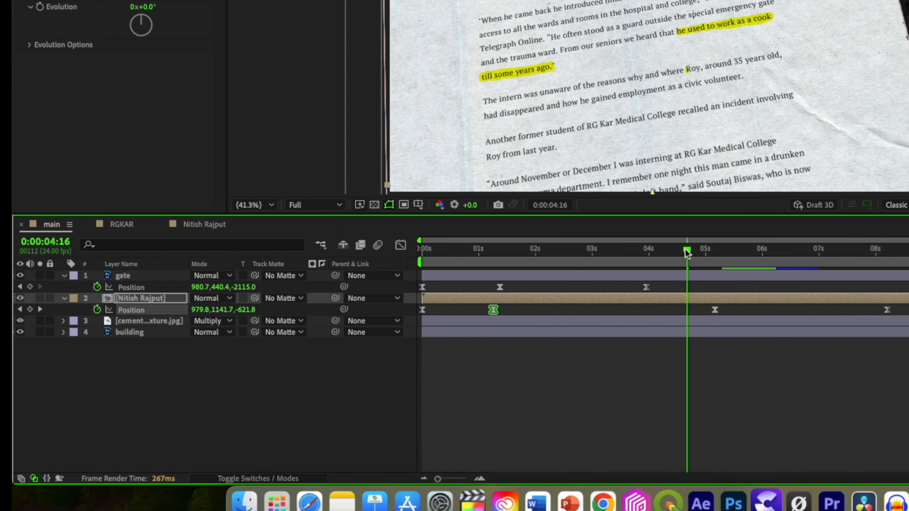
pyautogui.moveTo(754, 229); pyautogui.dragTo(641, 231)
pyautogui.click(322, 297)
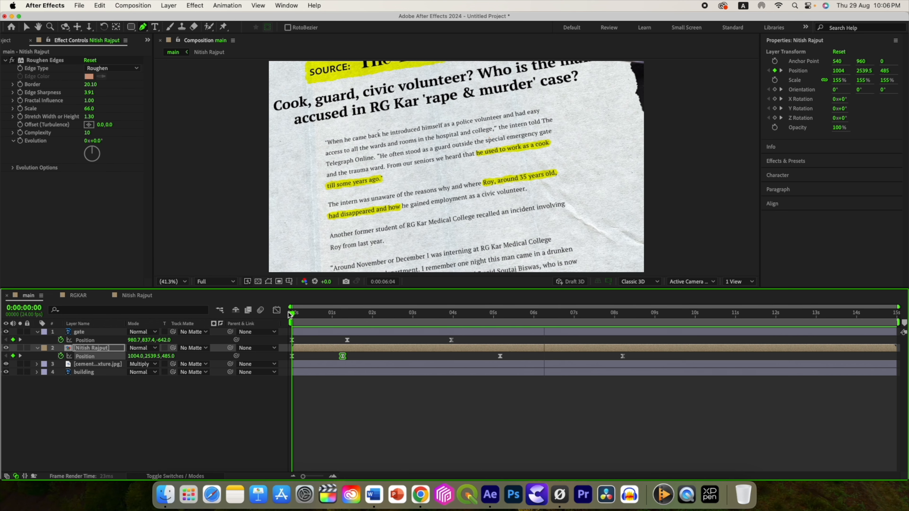
pyautogui.press('space')
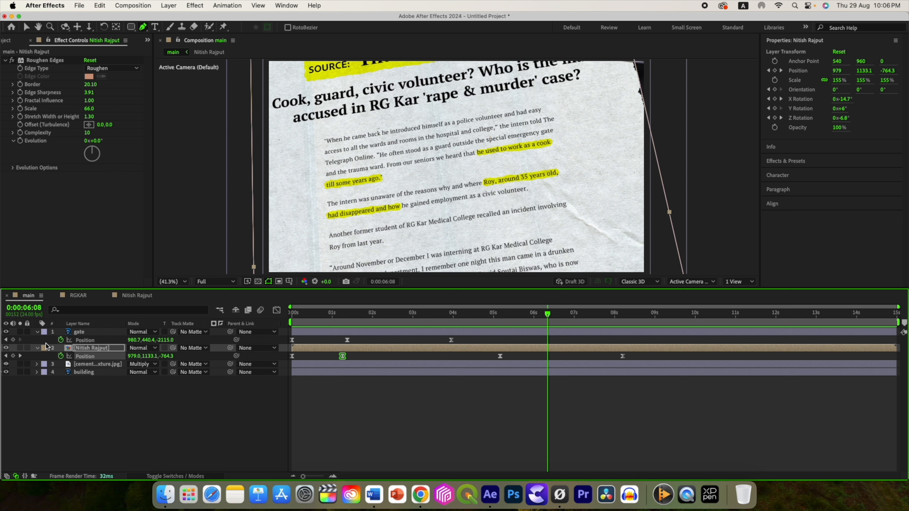
# Step: Add the green-screen hand-drawn circle MP4 from the Texture folder as the top layer of the article composition
pyautogui.click(38, 333)
pyautogui.click(37, 340)
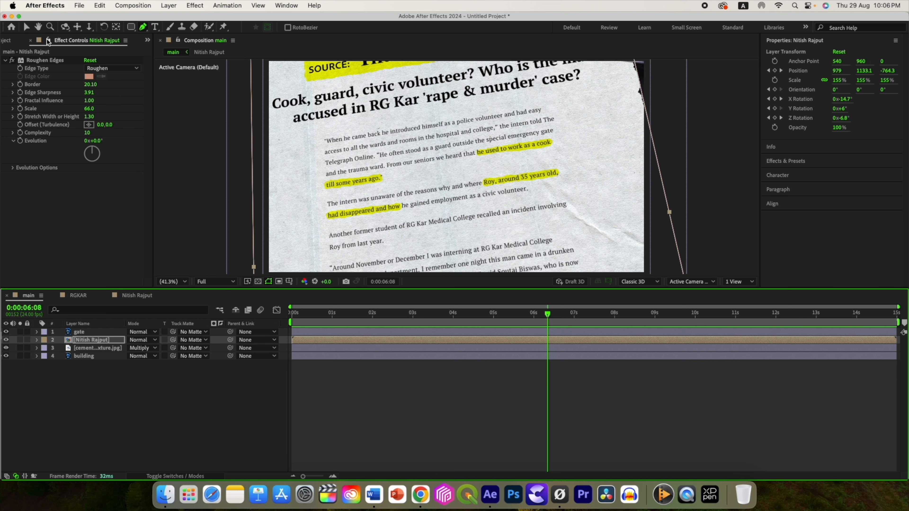
pyautogui.click(27, 26)
pyautogui.click(8, 40)
pyautogui.click(31, 216)
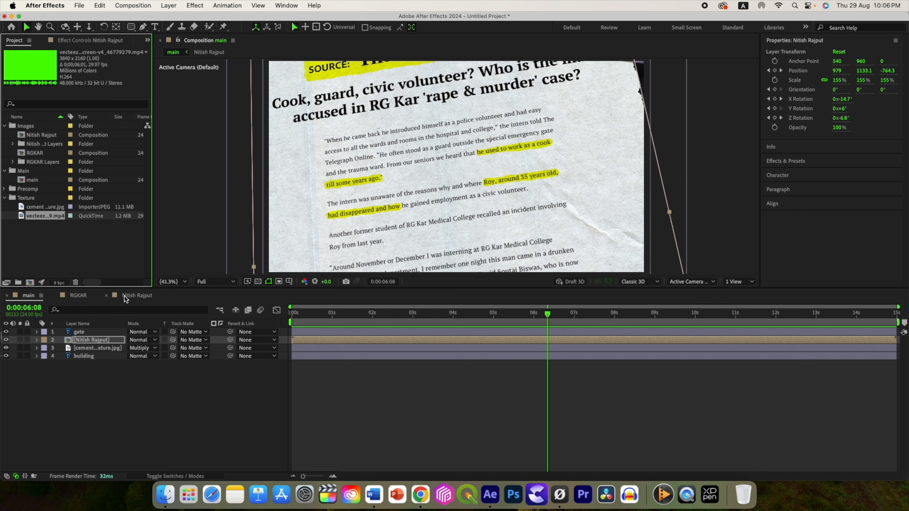
pyautogui.click(126, 297)
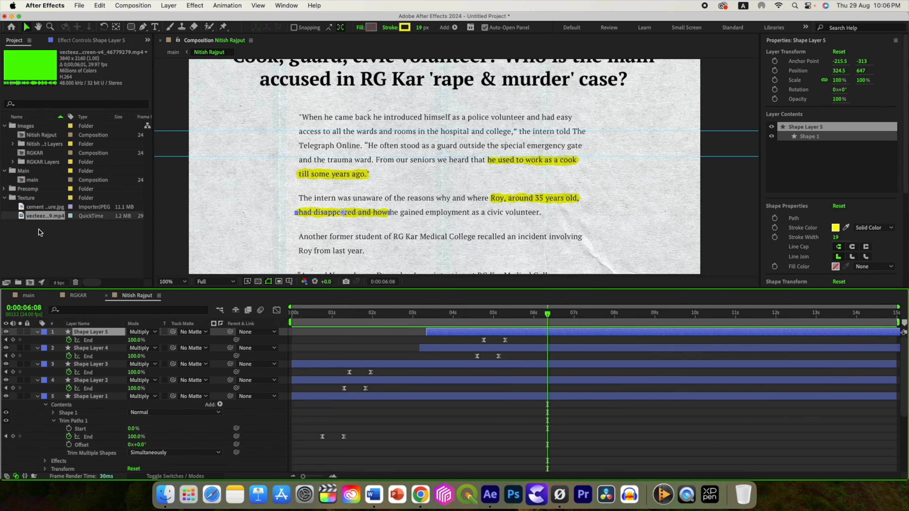
pyautogui.moveTo(22, 220); pyautogui.dragTo(38, 243)
pyautogui.moveTo(70, 327); pyautogui.dragTo(70, 331)
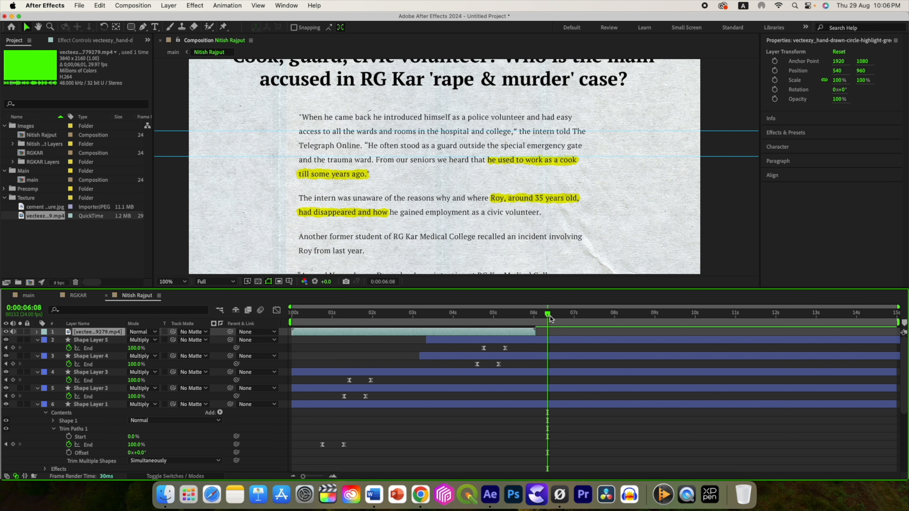
# Step: Scale the circle video down to 7% with the playhead at 0:00:01:09
pyautogui.moveTo(549, 318); pyautogui.dragTo(349, 317)
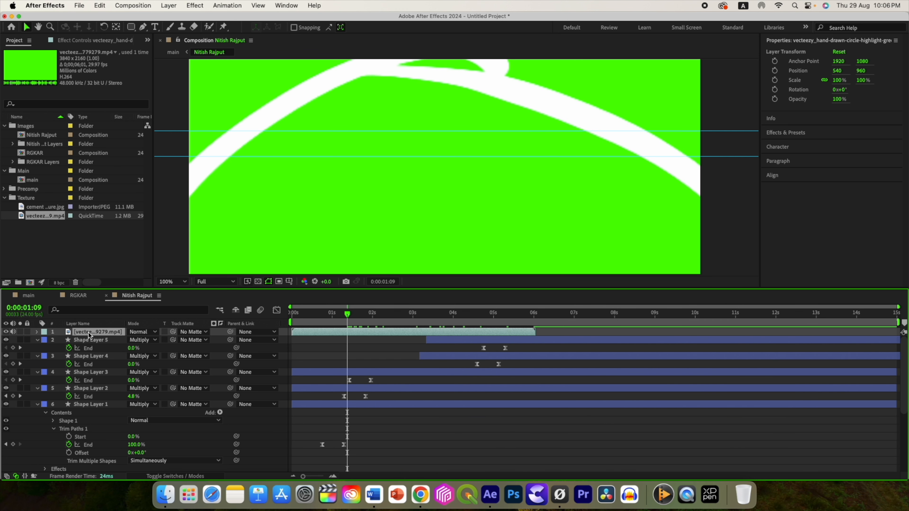
pyautogui.press('s')
pyautogui.moveTo(145, 340); pyautogui.dragTo(109, 341)
# Step: Apply Keylight (1.2) to the circle video and key out its green background using the sampled screen colour
pyautogui.press('p')
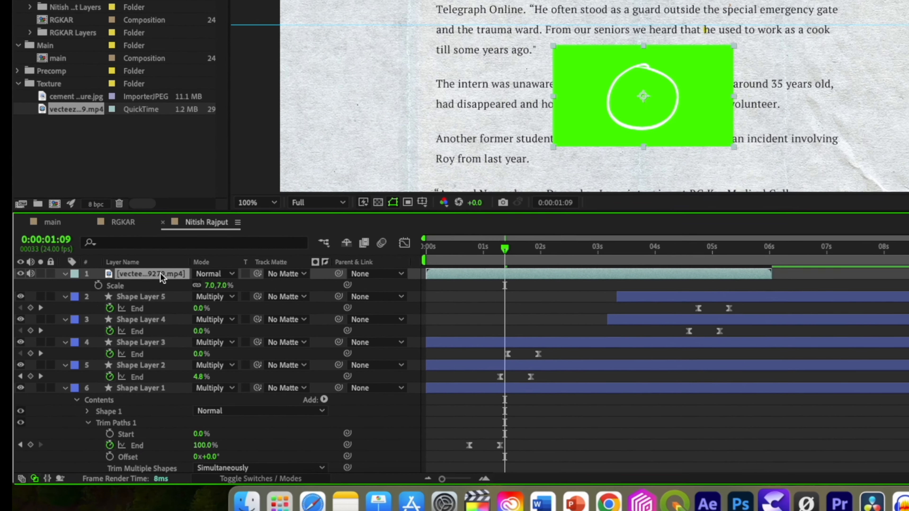
pyautogui.hotkey('ctrl', 'space')
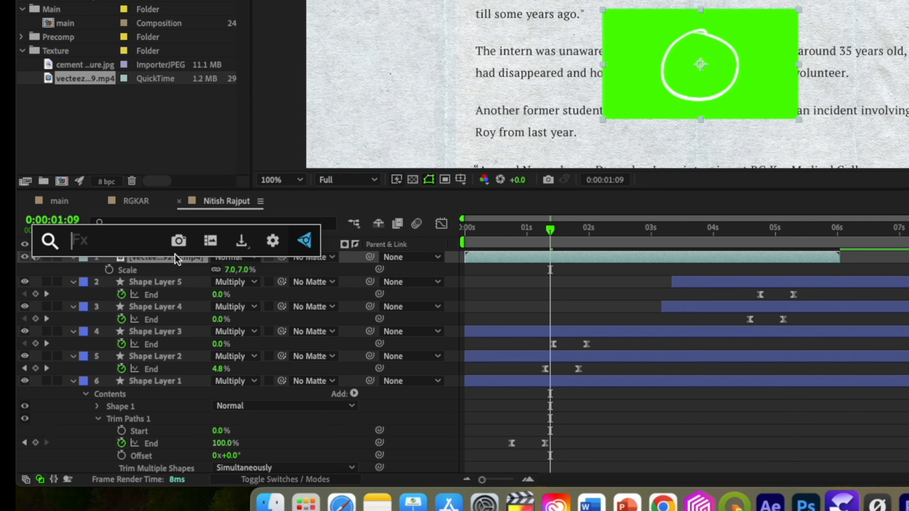
pyautogui.write('key')
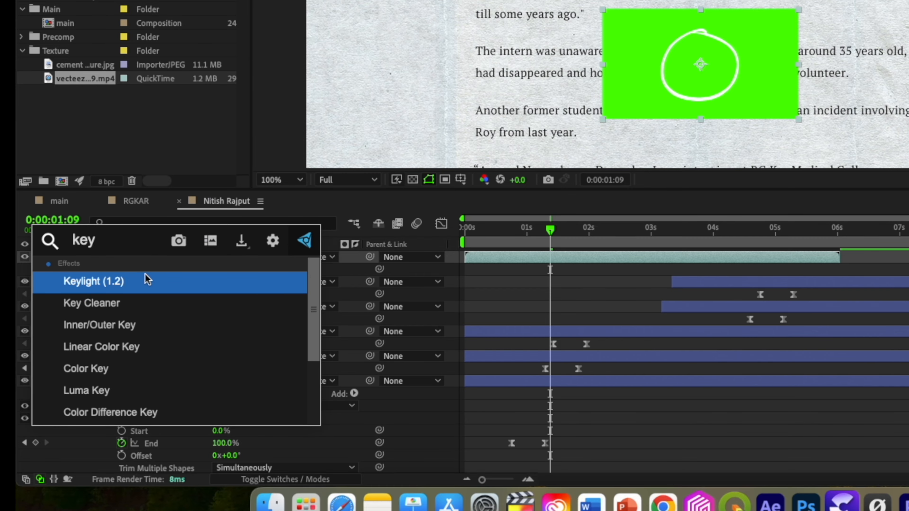
pyautogui.click(148, 281)
pyautogui.click(126, 139)
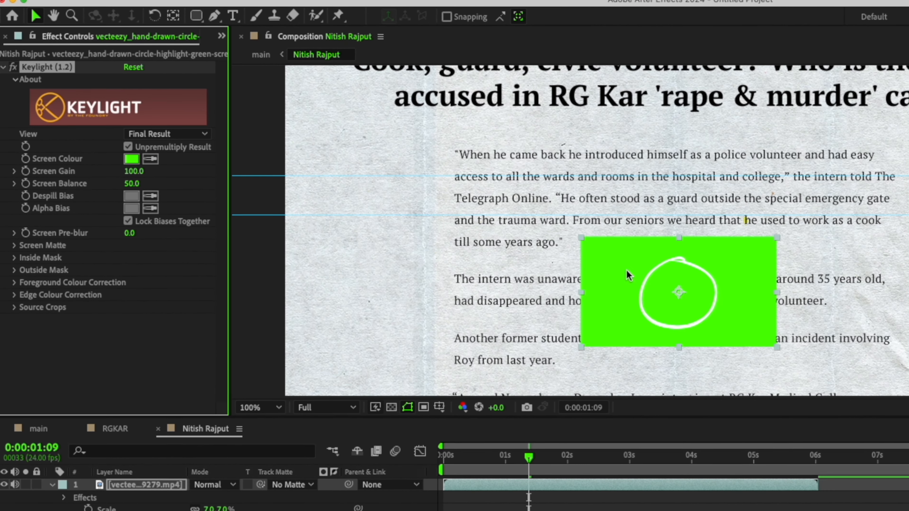
pyautogui.click(516, 237)
# Step: Scale the circle video to 5% wide and 2.8% high and position it around the words "a cook"
pyautogui.click(148, 488)
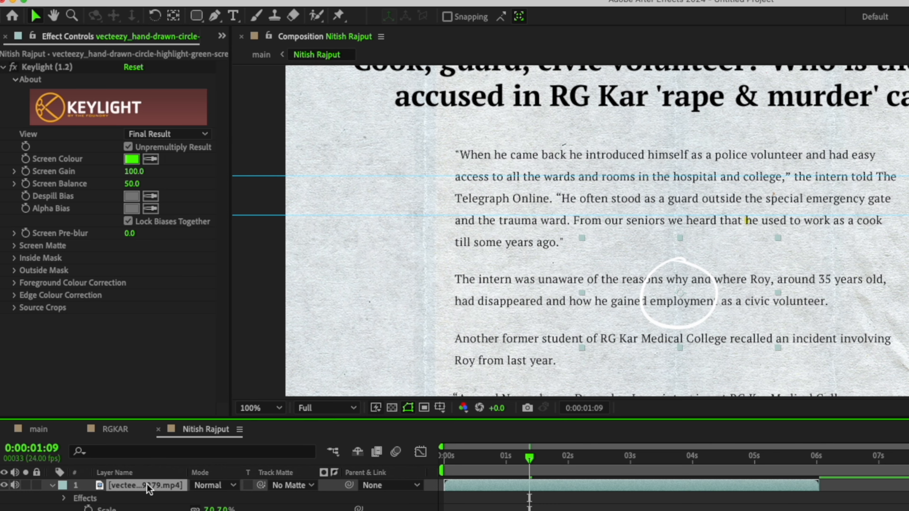
pyautogui.moveTo(210, 508); pyautogui.dragTo(202, 508)
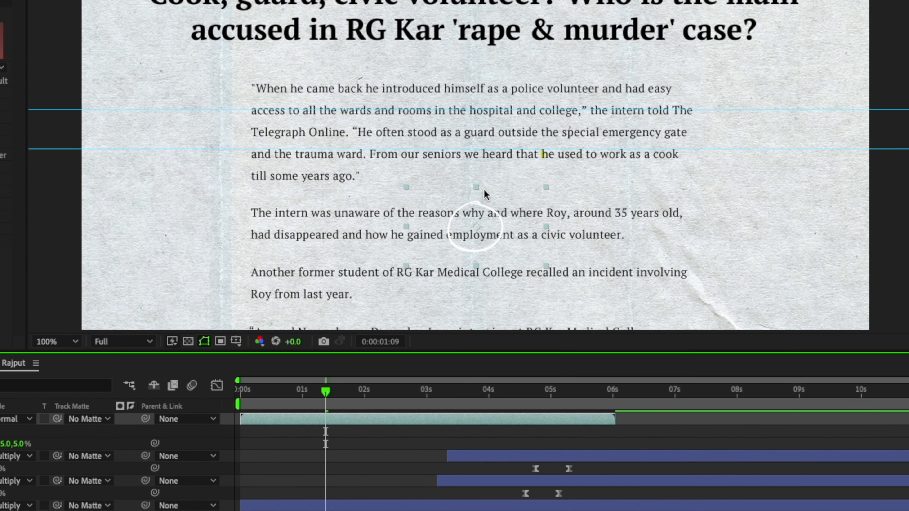
pyautogui.moveTo(478, 187); pyautogui.dragTo(482, 204)
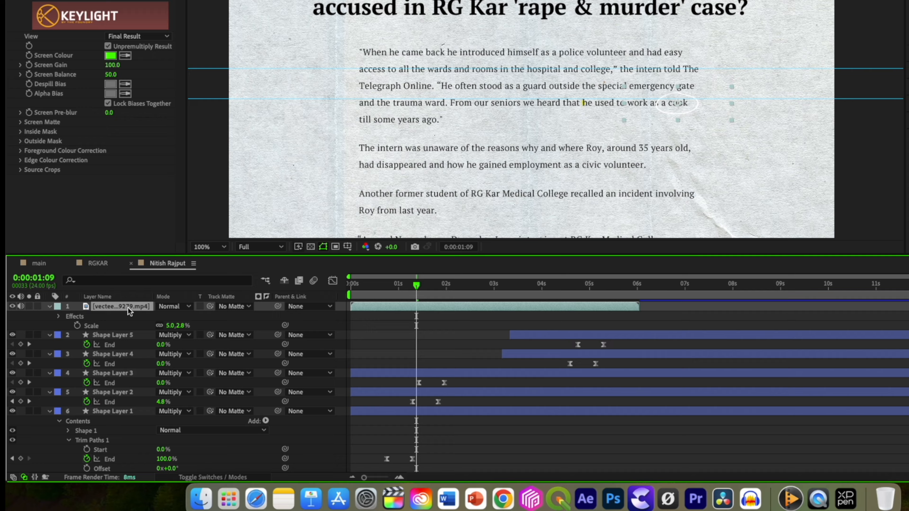
# Step: Apply the Fill effect to the circle video to colour the hand-drawn circle red
pyautogui.hotkey('ctrl', 'space')
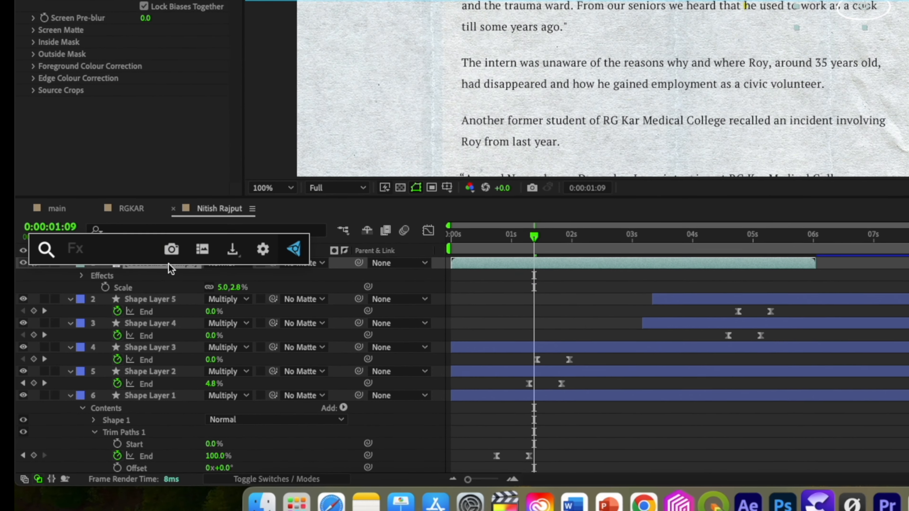
pyautogui.write('fill')
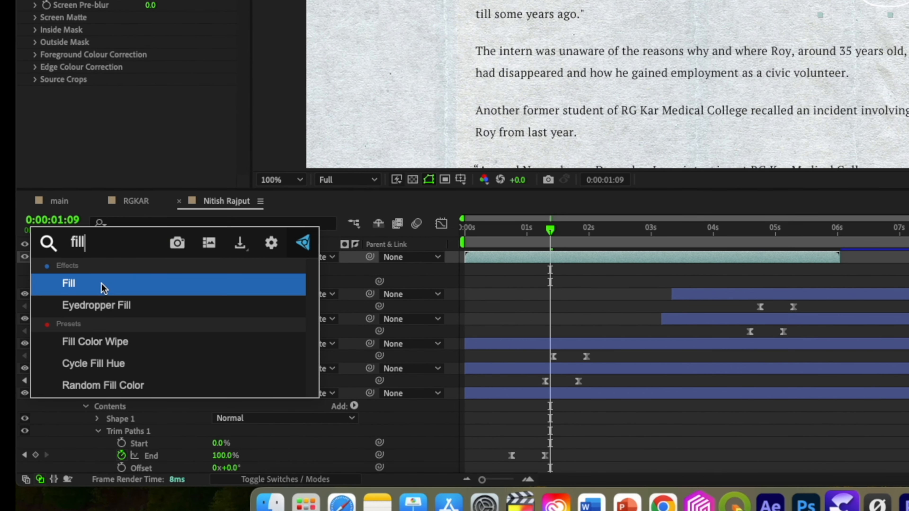
pyautogui.click(101, 285)
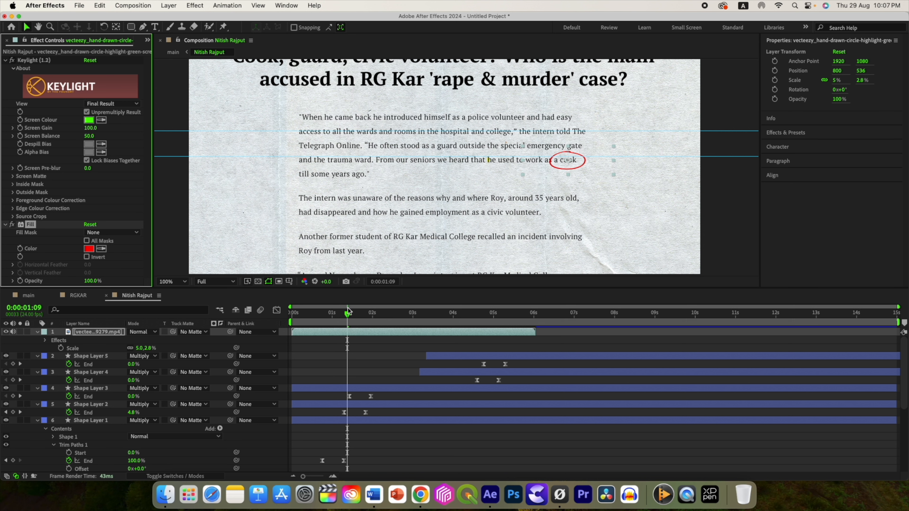
# Step: Slide the circle video in time so it starts at about 0:00:02:00, as the first article highlights finish drawing
pyautogui.click(353, 314)
pyautogui.moveTo(353, 315); pyautogui.dragTo(448, 330)
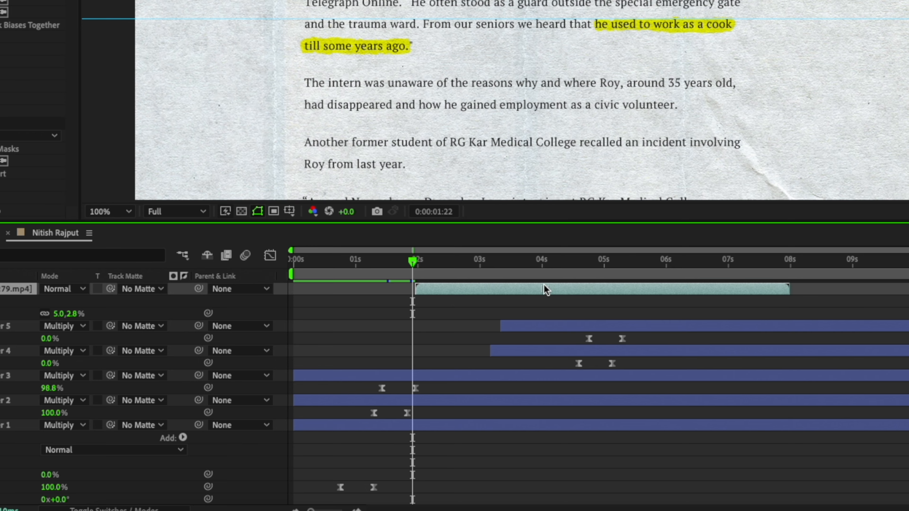
pyautogui.click(415, 261)
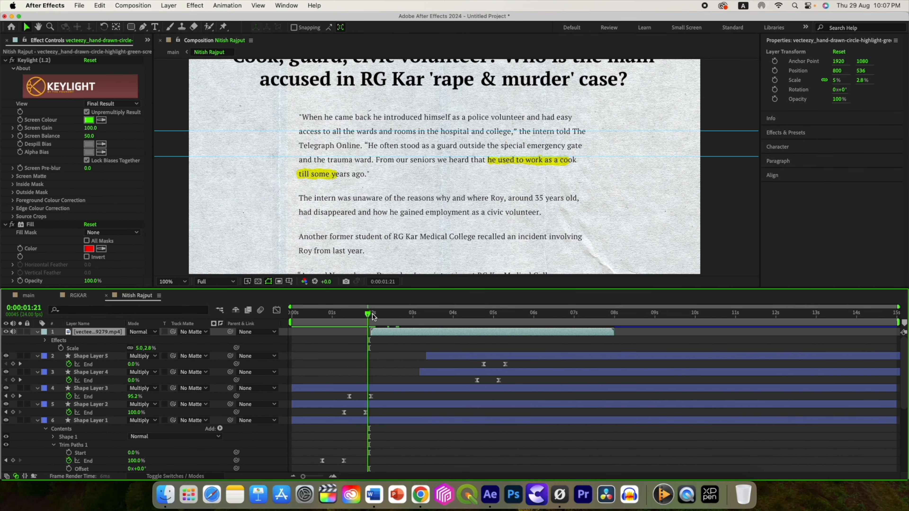
pyautogui.moveTo(396, 289); pyautogui.dragTo(443, 290)
# Step: Duplicate the circle video, start the copy at about 0:00:05:13 and move it over the word "disappeared"
pyautogui.moveTo(409, 315)
pyautogui.mouseDown()
pyautogui.moveTo(373, 315)
pyautogui.moveTo(521, 309)
pyautogui.mouseUp()
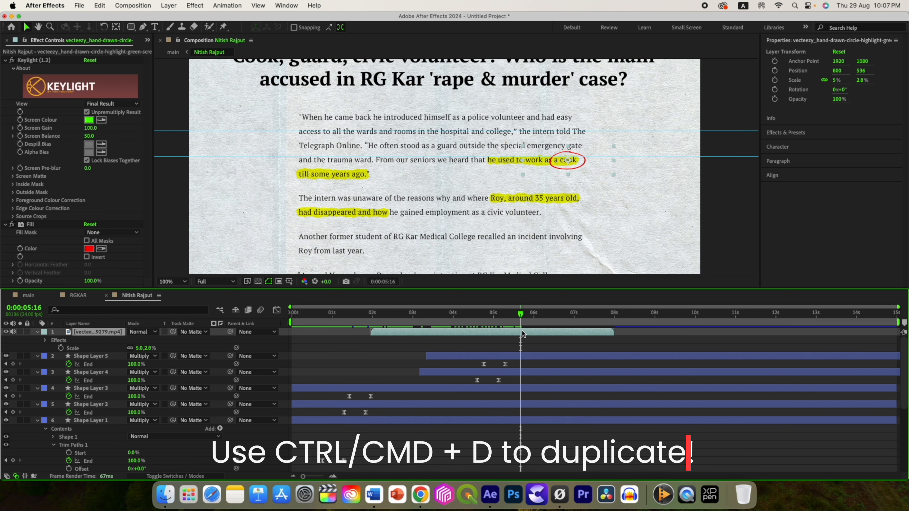
pyautogui.press('super+d')
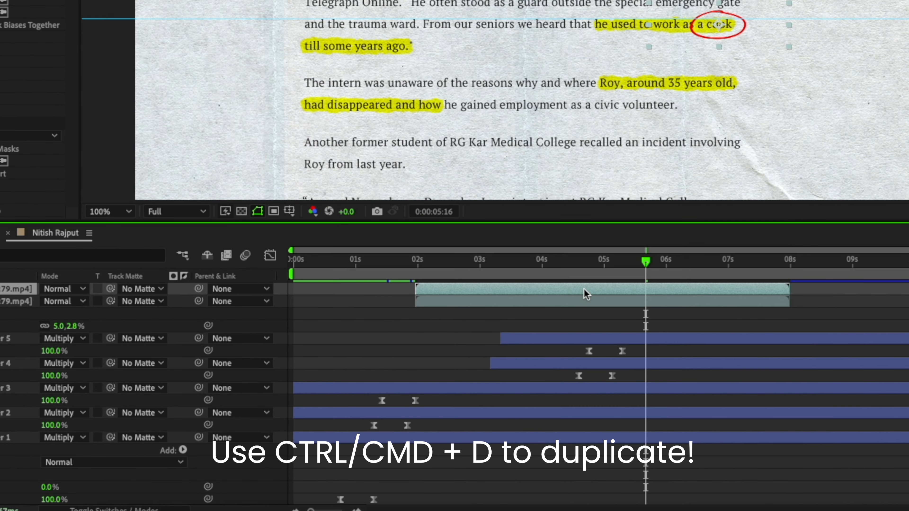
pyautogui.moveTo(552, 311); pyautogui.dragTo(731, 305)
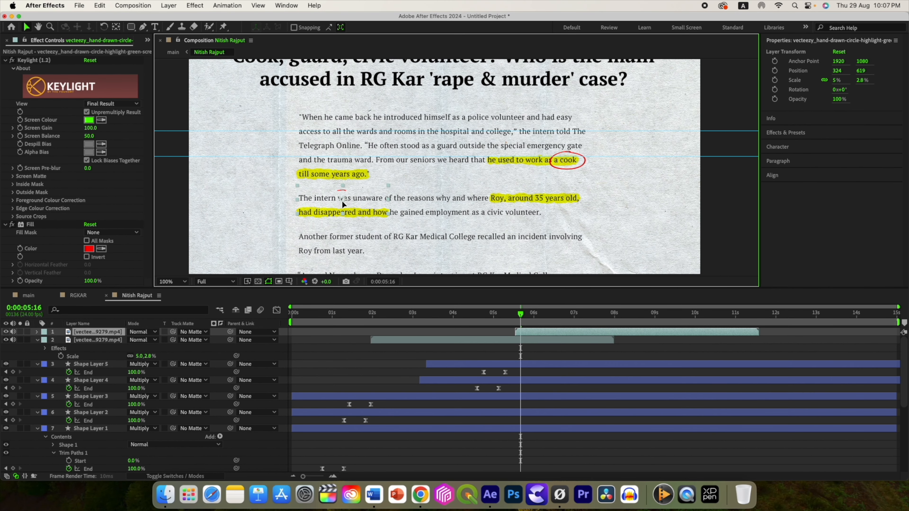
pyautogui.moveTo(341, 213); pyautogui.dragTo(336, 216)
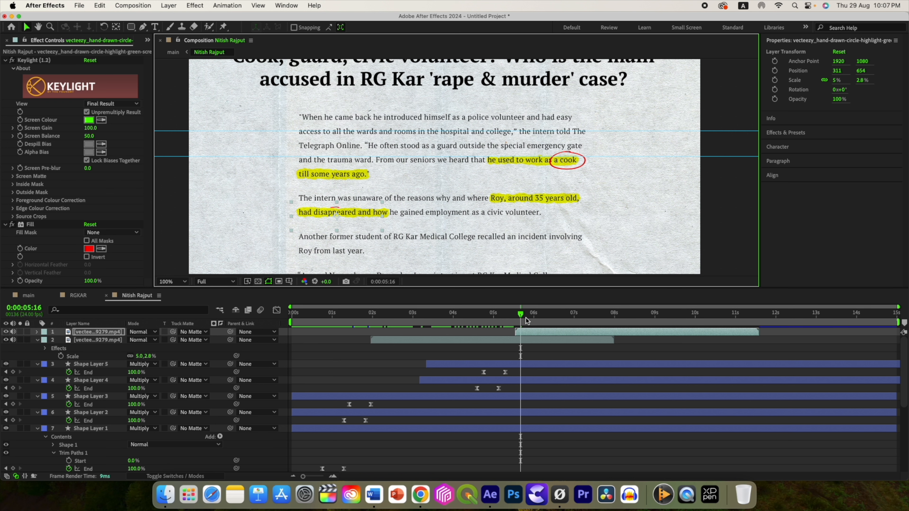
# Step: Enlarge the second circle to 7% wide and 3.3% high and recentre it around the word "disappeared"
pyautogui.moveTo(522, 316); pyautogui.dragTo(591, 315)
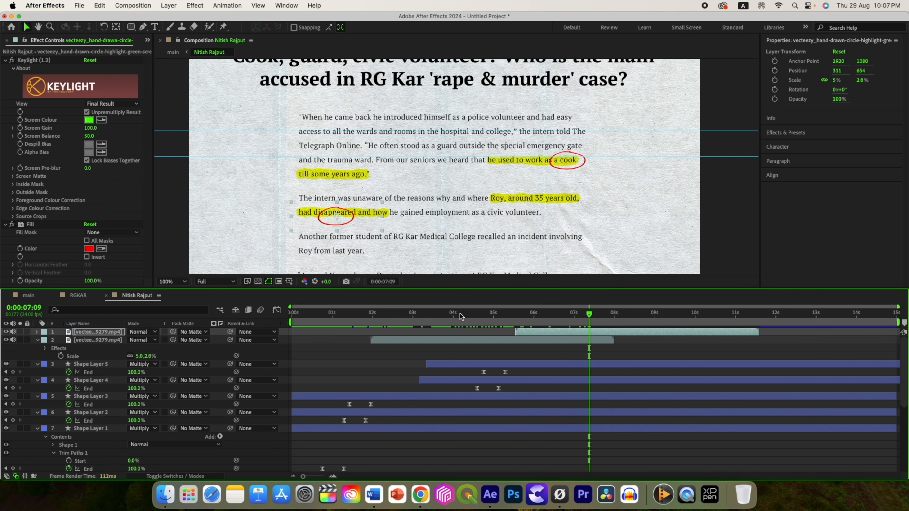
pyautogui.press('s')
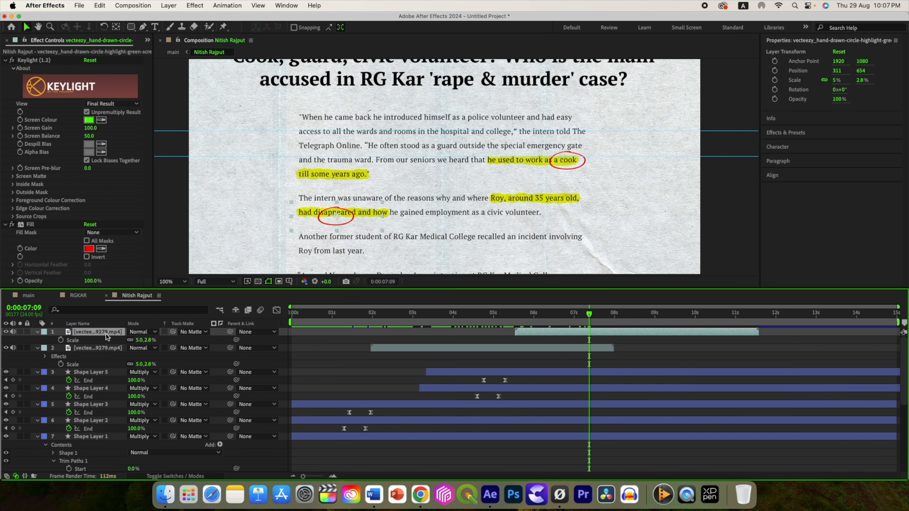
pyautogui.click(139, 340)
pyautogui.write('10')
pyautogui.press('Return')
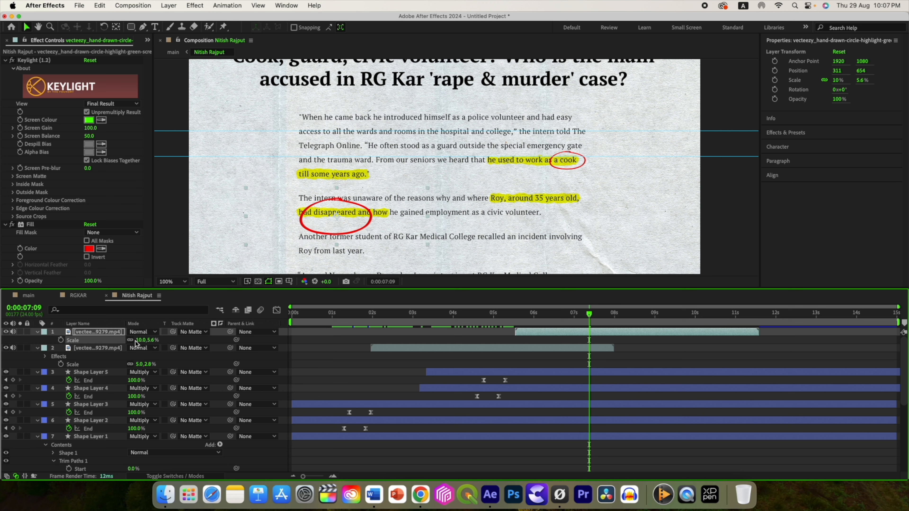
pyautogui.moveTo(139, 341); pyautogui.dragTo(134, 341)
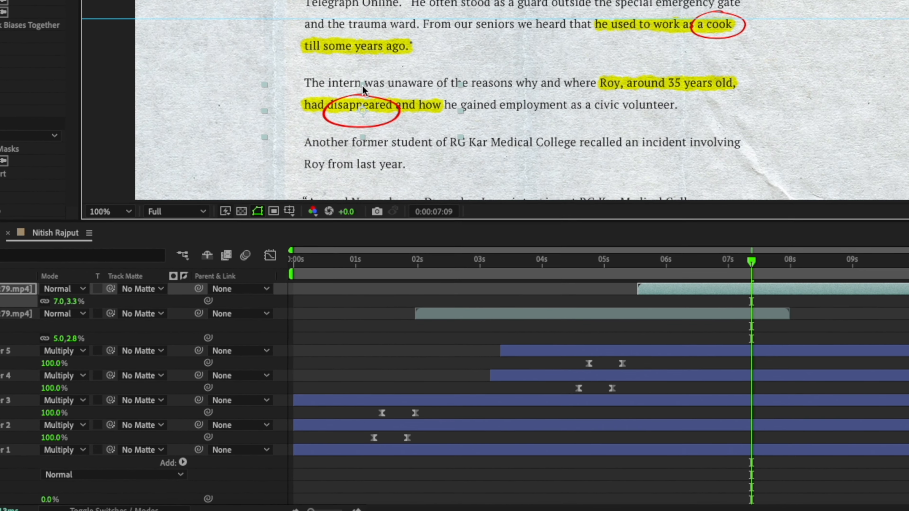
pyautogui.moveTo(362, 111); pyautogui.dragTo(361, 105)
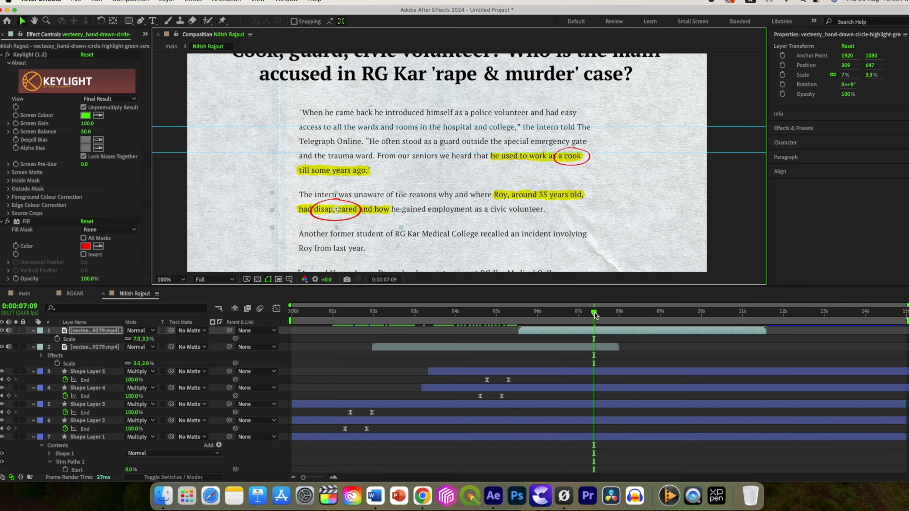
# Step: Play the main composition from the start to check the timing of both red circles
pyautogui.moveTo(674, 263); pyautogui.dragTo(621, 265)
pyautogui.moveTo(509, 319)
pyautogui.mouseDown()
pyautogui.moveTo(539, 319)
pyautogui.moveTo(466, 319)
pyautogui.moveTo(540, 319)
pyautogui.moveTo(524, 320)
pyautogui.mouseUp()
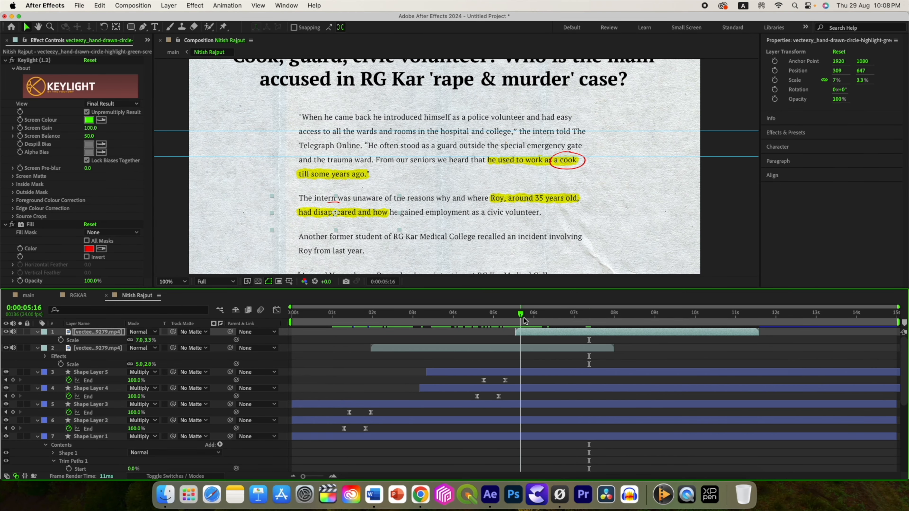
pyautogui.click(29, 295)
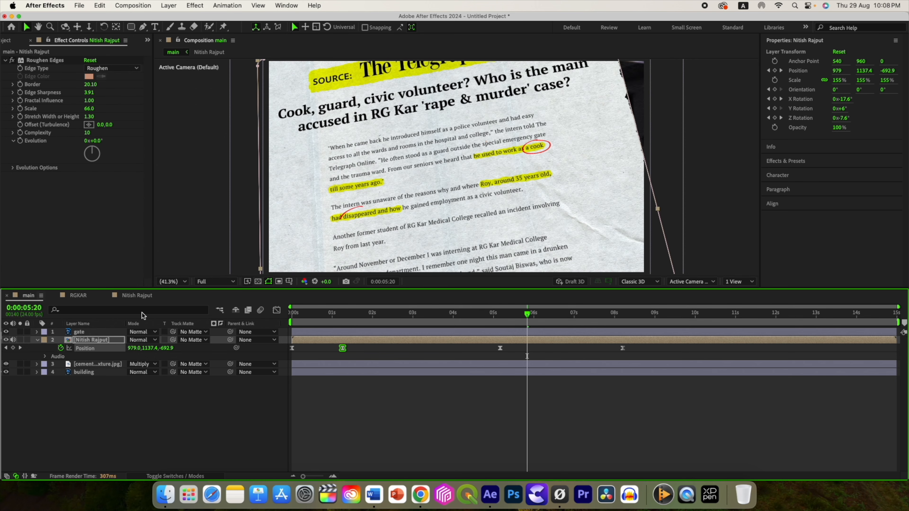
pyautogui.moveTo(527, 315); pyautogui.dragTo(281, 320)
pyautogui.press('space')
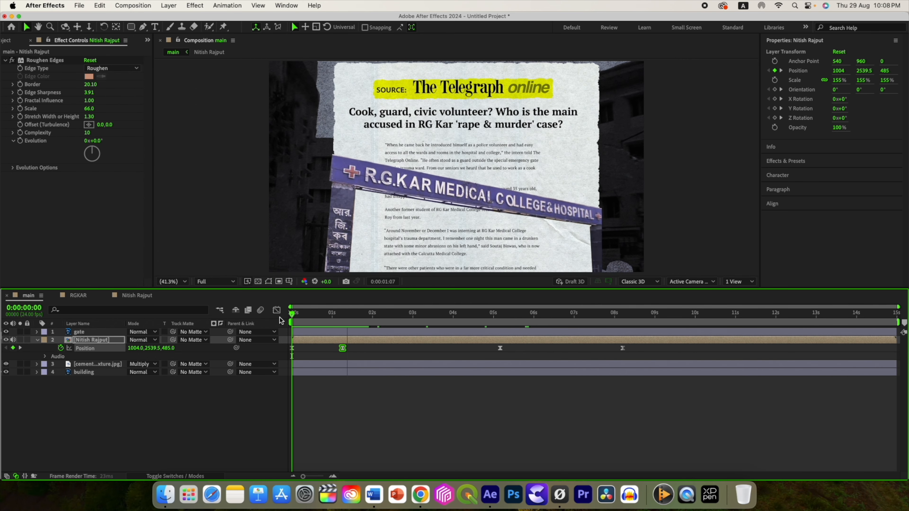
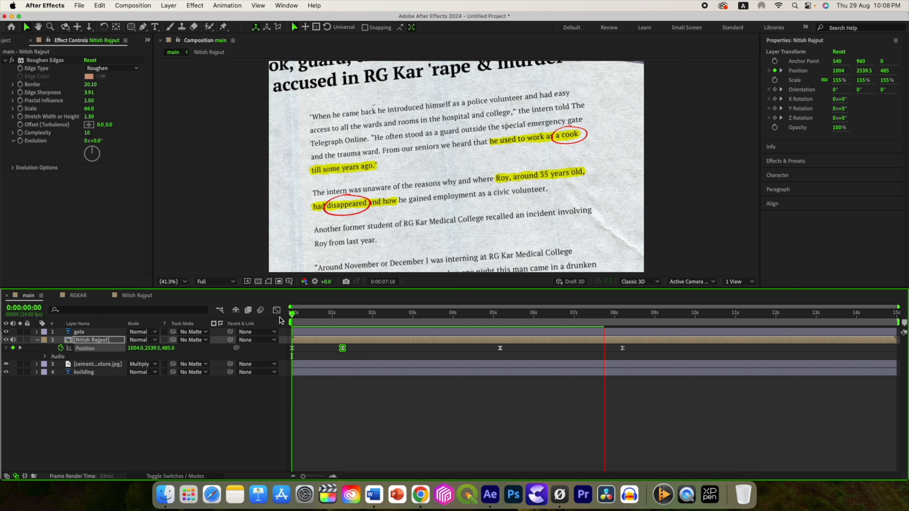
pyautogui.press('space')
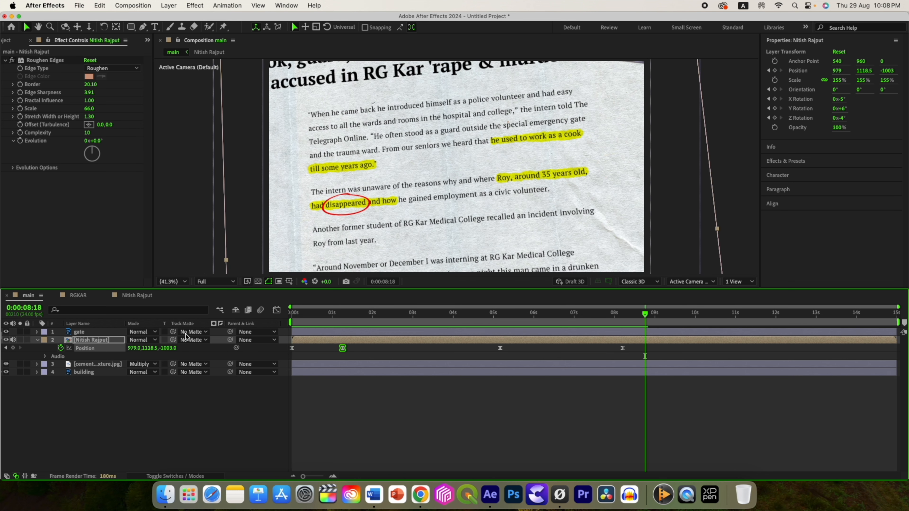
# Step: Add a two-node 35mm camera named Camera 1 with depth of field enabled to the main composition
pyautogui.click(38, 341)
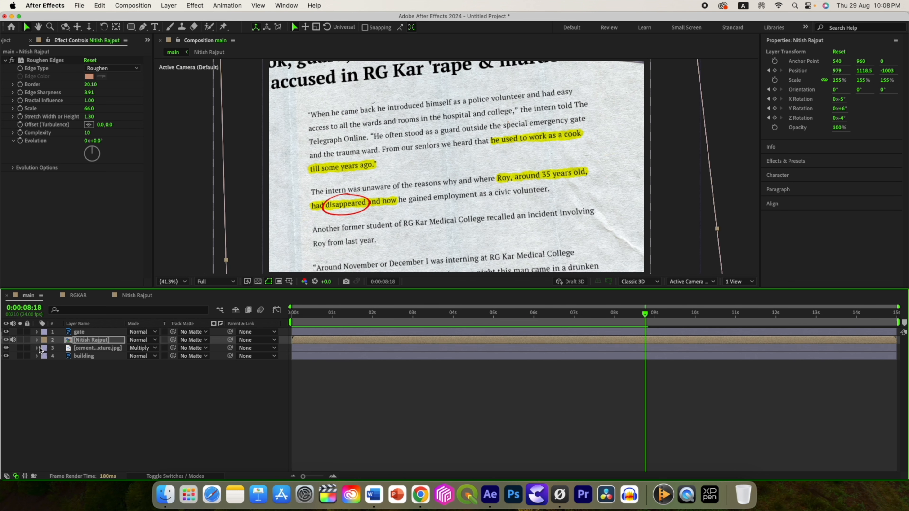
pyautogui.click(60, 377)
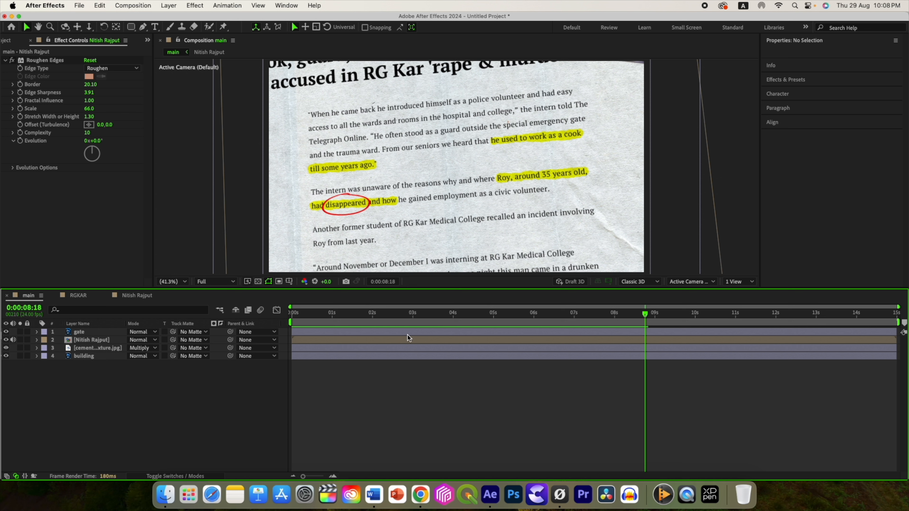
pyautogui.click(10, 40)
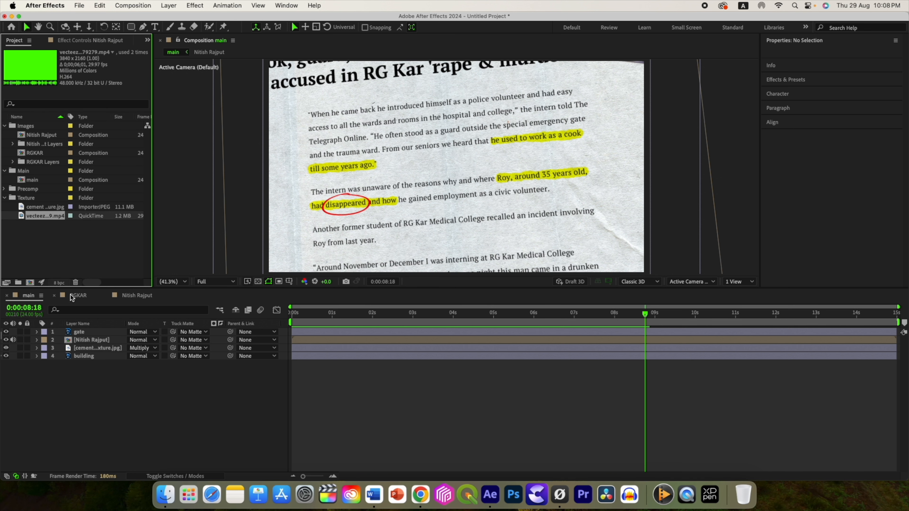
pyautogui.rightClick(128, 392)
pyautogui.moveTo(168, 356)
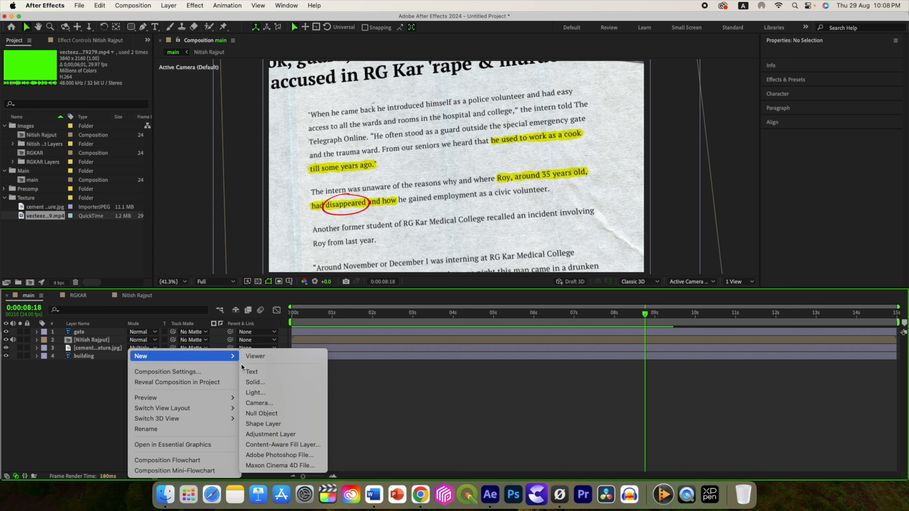
pyautogui.click(281, 404)
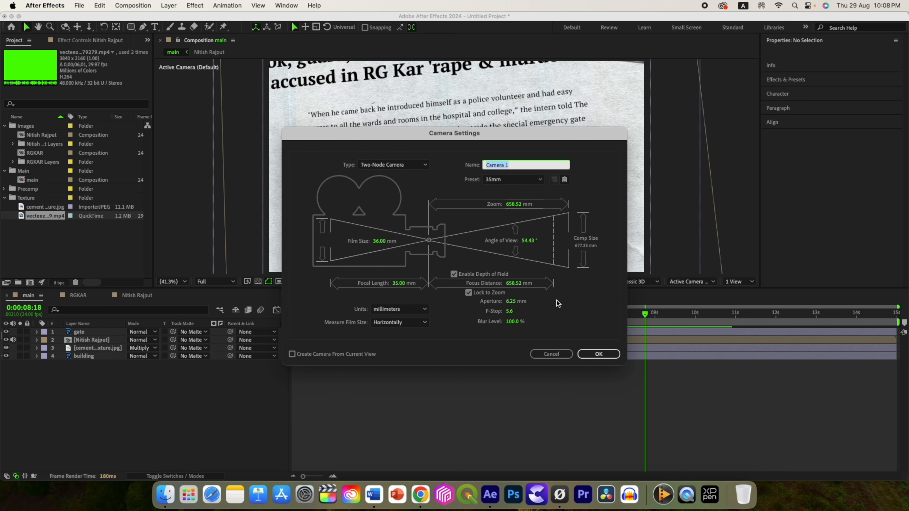
pyautogui.click(601, 355)
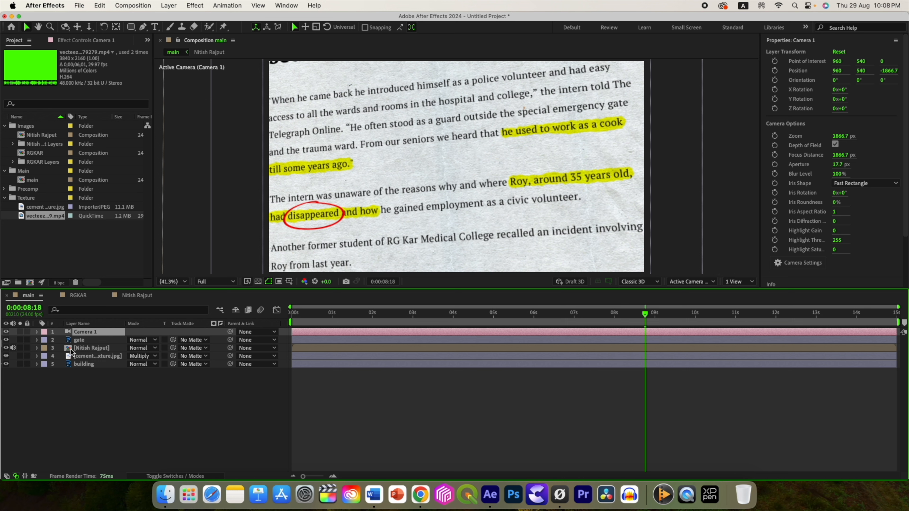
# Step: Reveal Camera 1's camera options and add Focus Distance and Aperture keyframes at 0:00:00:00
pyautogui.click(36, 332)
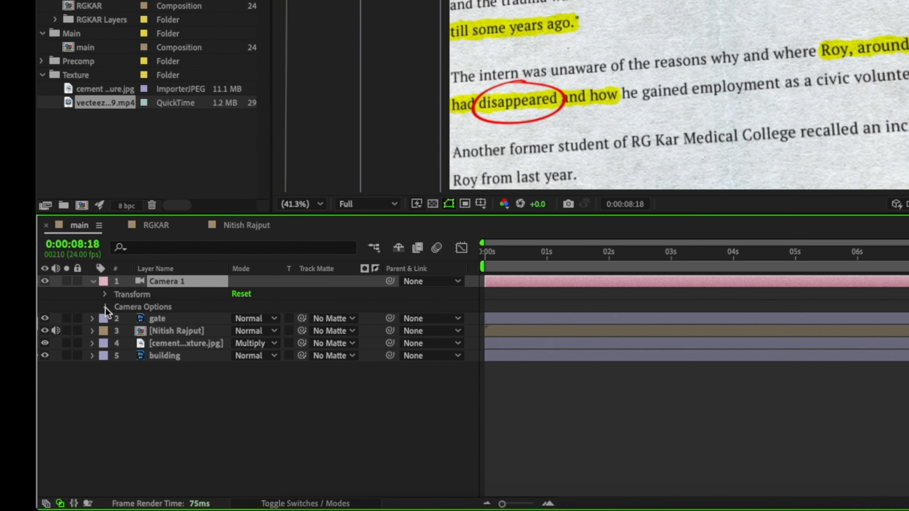
pyautogui.click(105, 307)
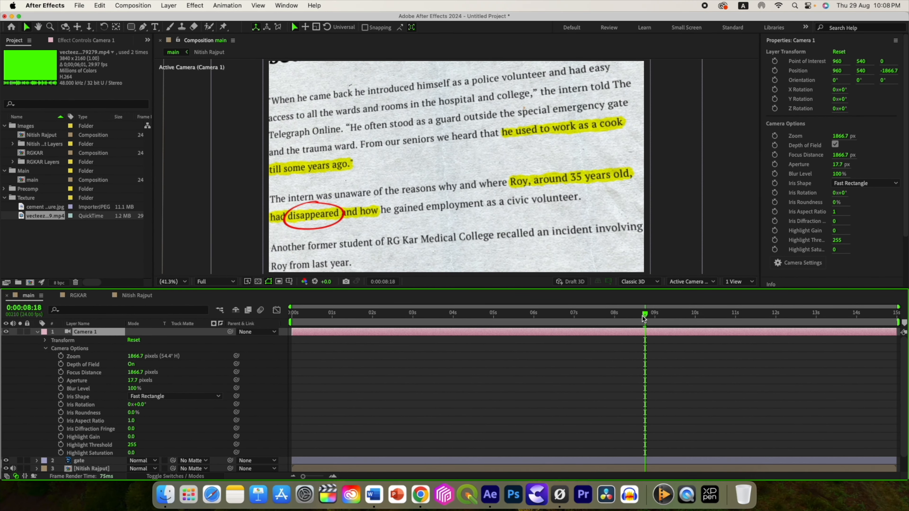
pyautogui.moveTo(644, 318); pyautogui.dragTo(274, 337)
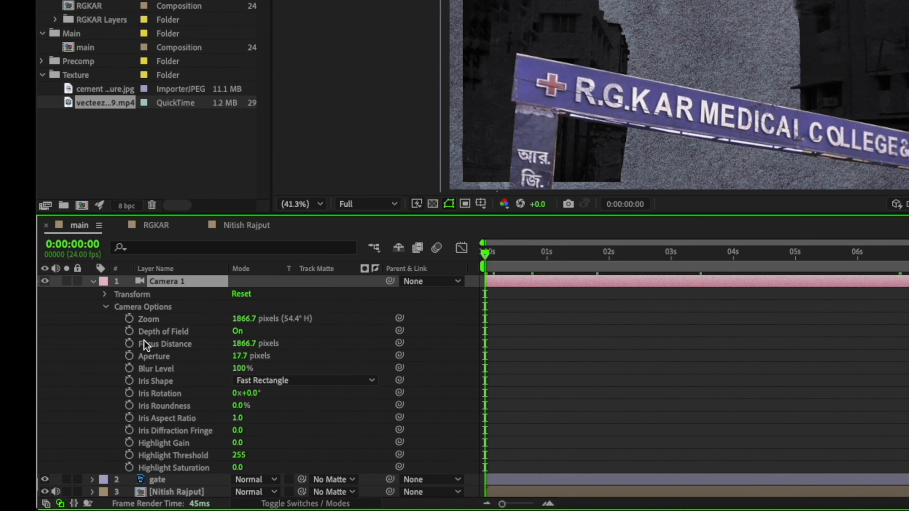
pyautogui.click(129, 345)
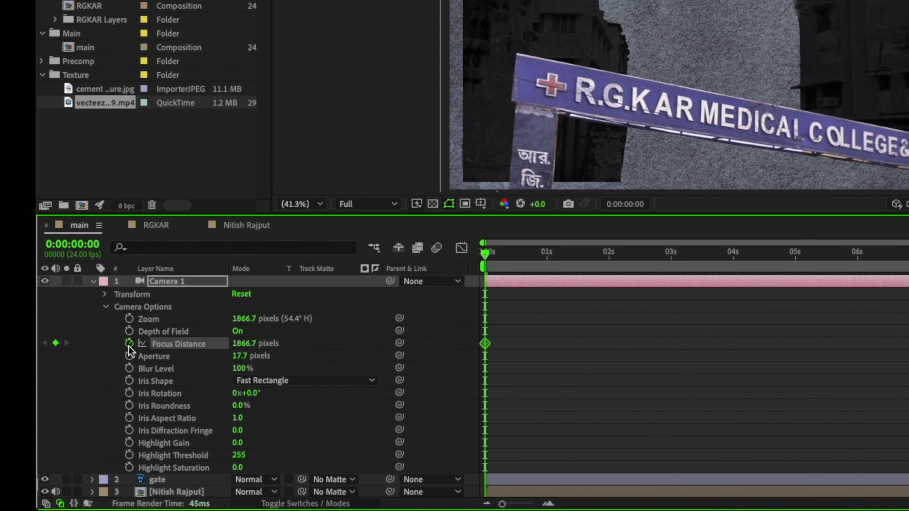
pyautogui.click(130, 356)
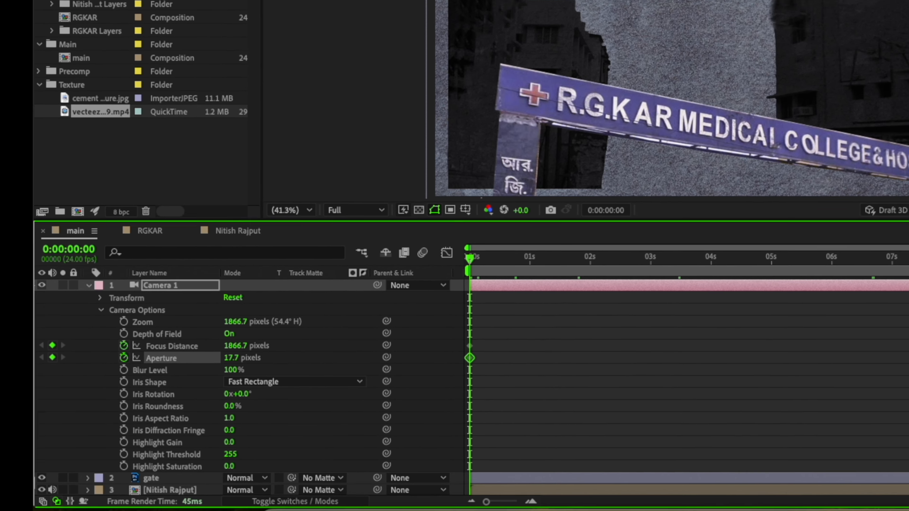
# Step: Split the composition viewer into 2 Views and select the gate layer to locate it in the top view
pyautogui.click(876, 256)
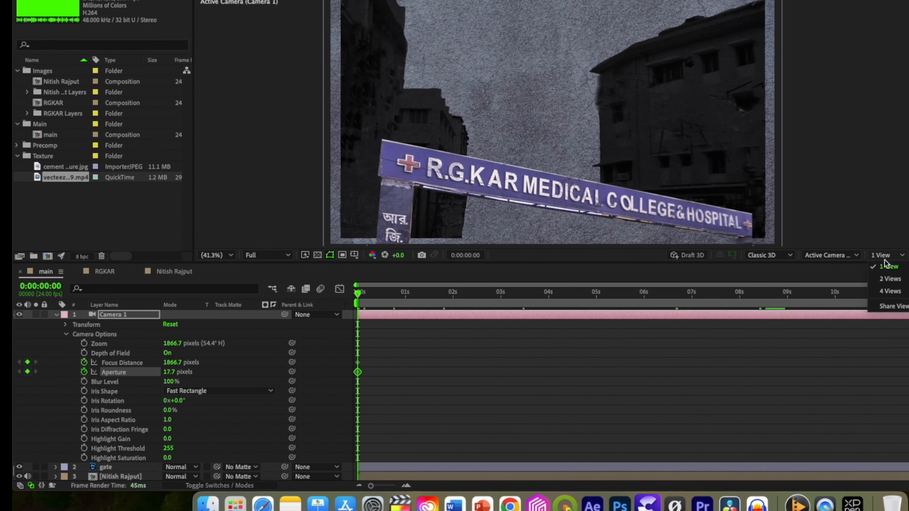
pyautogui.click(743, 304)
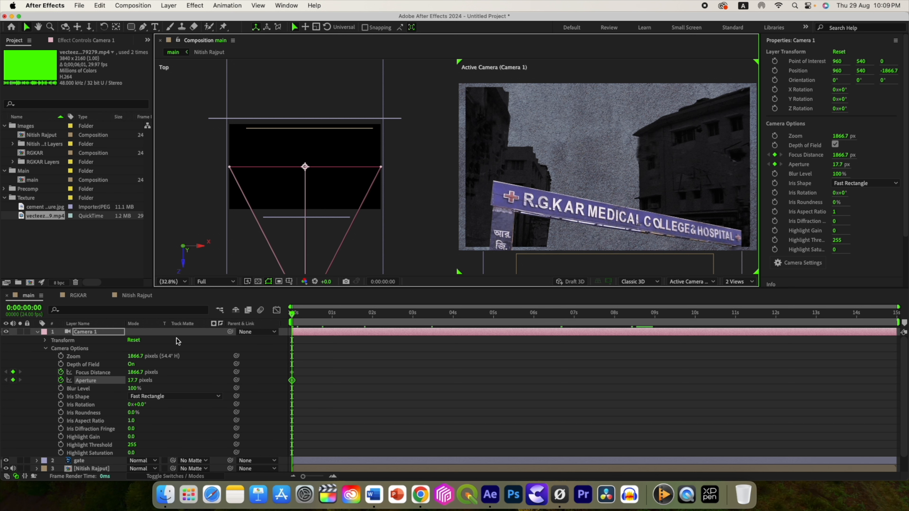
pyautogui.scroll(-2, 82, 409)
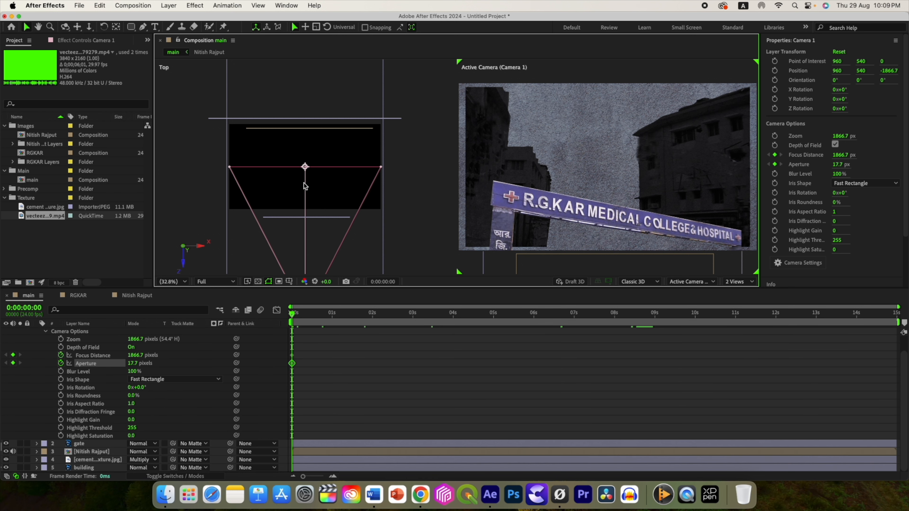
pyautogui.click(80, 446)
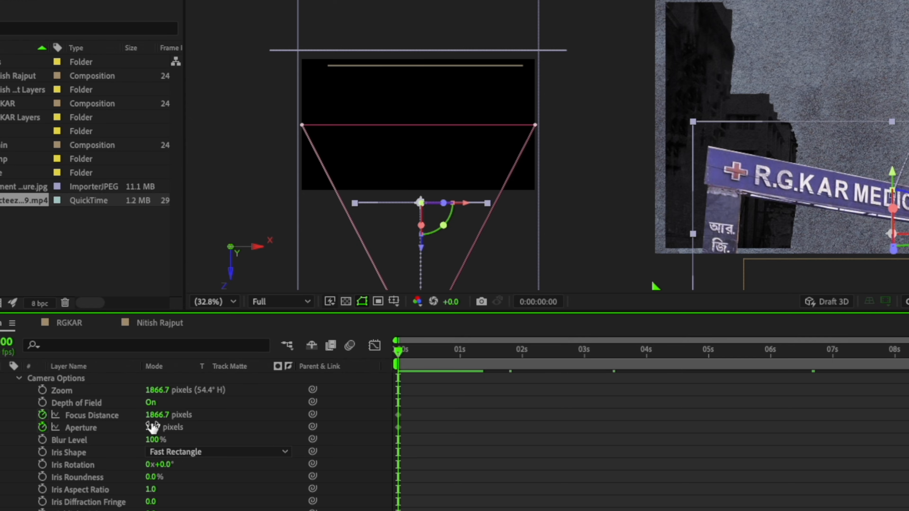
# Step: Set Camera 1's starting Focus Distance to 1229.7 pixels, on the gate's plane, and its Aperture to 204.7 pixels
pyautogui.moveTo(153, 417); pyautogui.dragTo(98, 413)
pyautogui.moveTo(97, 356); pyautogui.dragTo(31, 350)
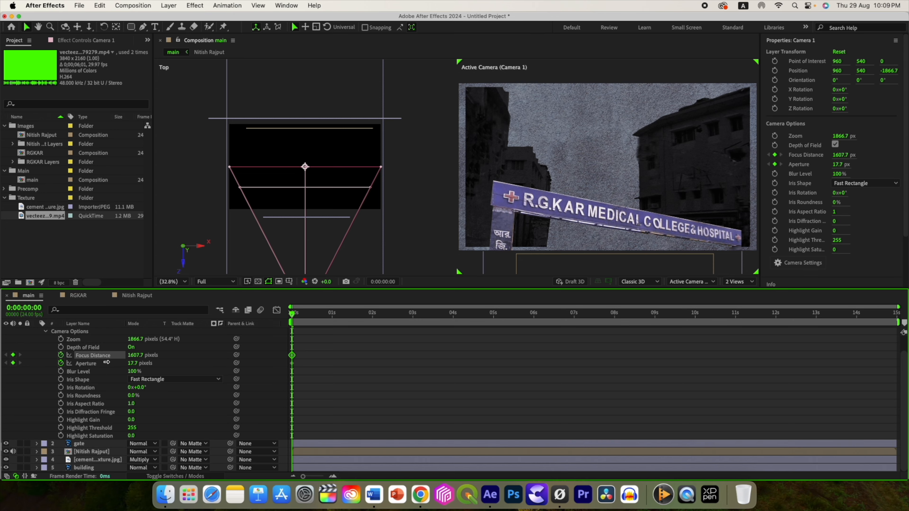
pyautogui.moveTo(114, 378); pyautogui.dragTo(2, 377)
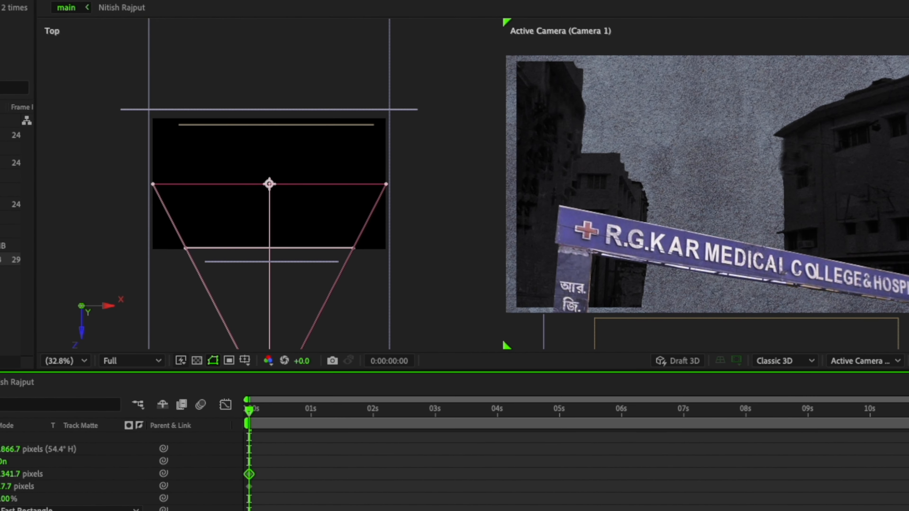
pyautogui.moveTo(7, 473); pyautogui.dragTo(1, 473)
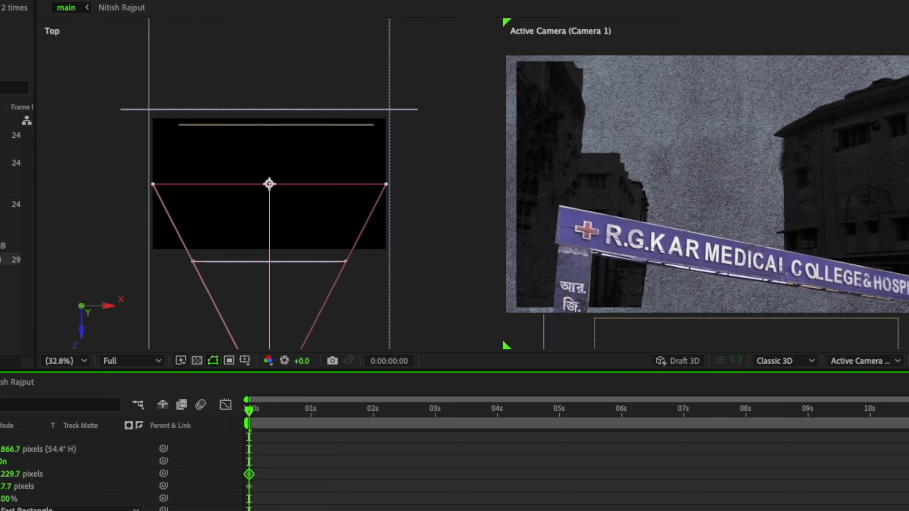
pyautogui.moveTo(1, 487); pyautogui.dragTo(5, 487)
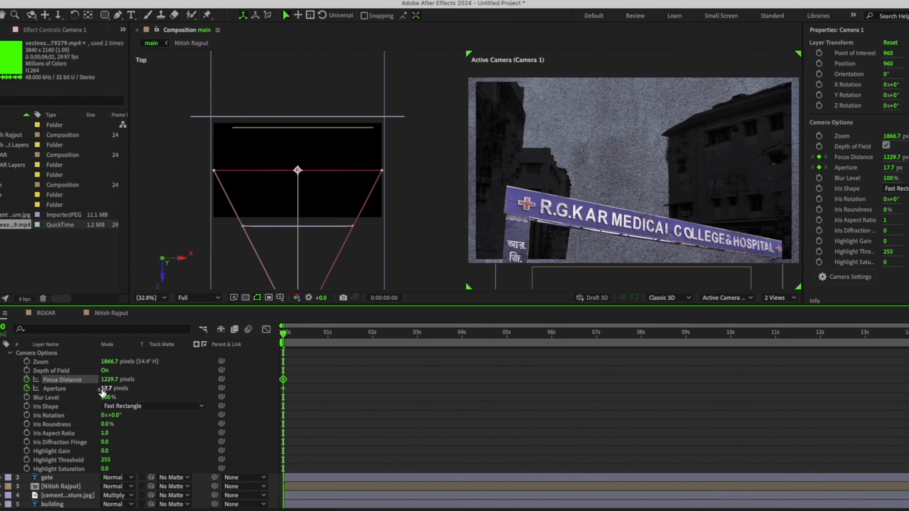
pyautogui.moveTo(132, 364); pyautogui.dragTo(156, 366)
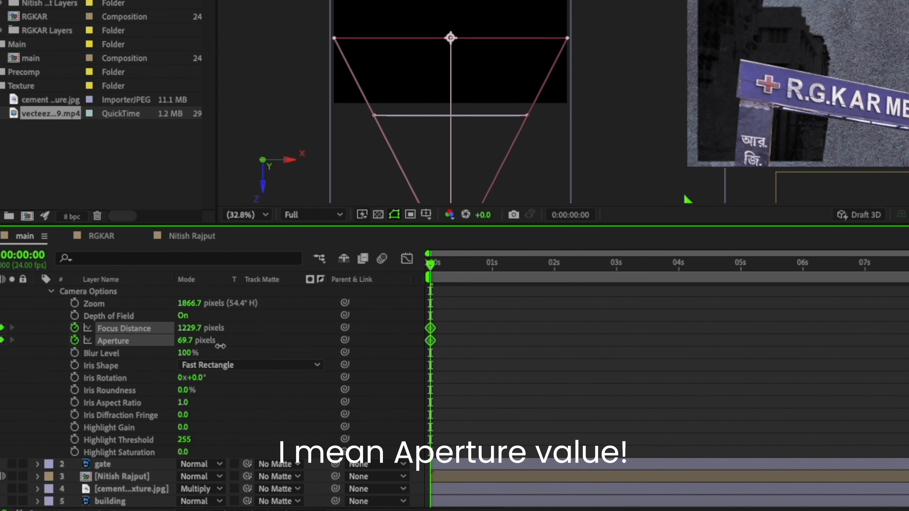
pyautogui.moveTo(235, 347); pyautogui.dragTo(323, 352)
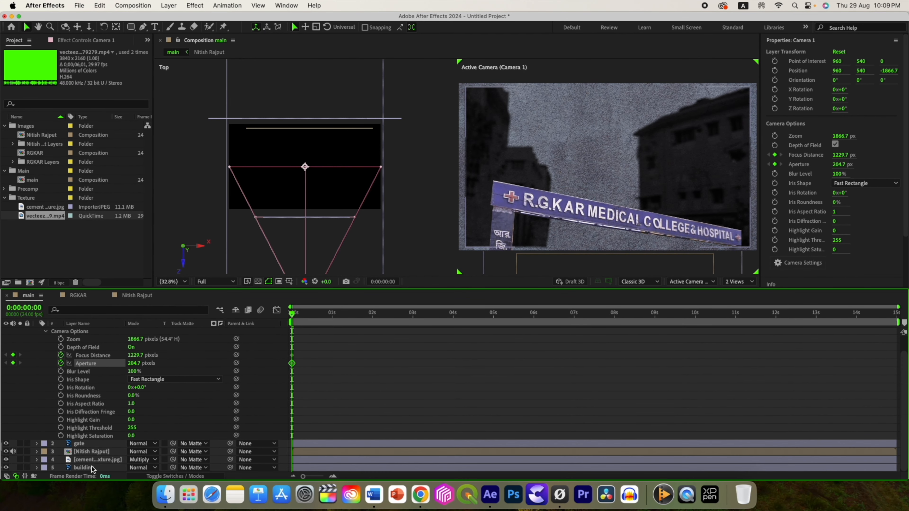
# Step: Scale the building layer to 141% so it fills the frame and set Camera 1's starting Aperture to 197.7 pixels
pyautogui.click(91, 467)
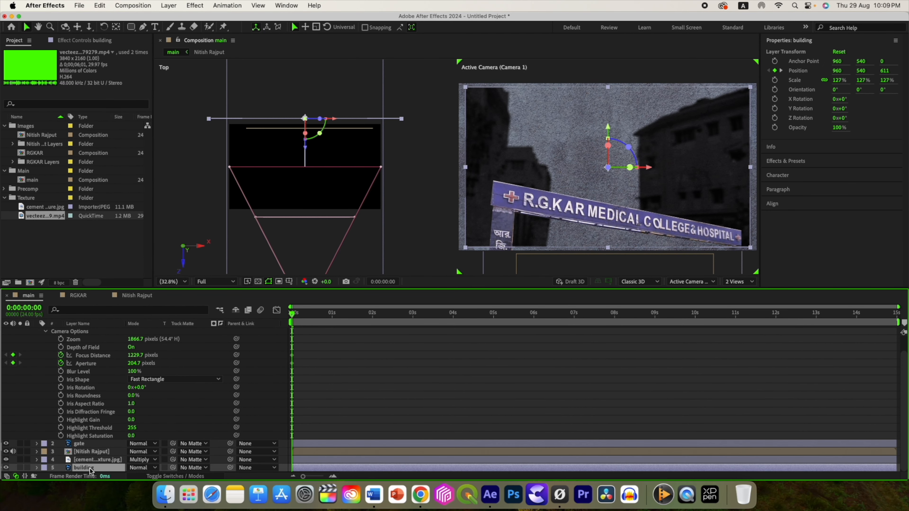
pyautogui.press('s')
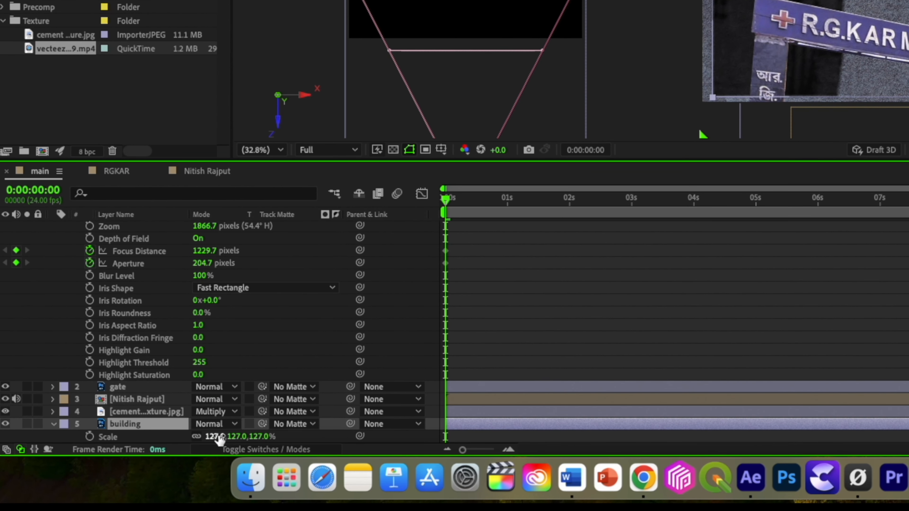
pyautogui.moveTo(219, 440); pyautogui.dragTo(224, 442)
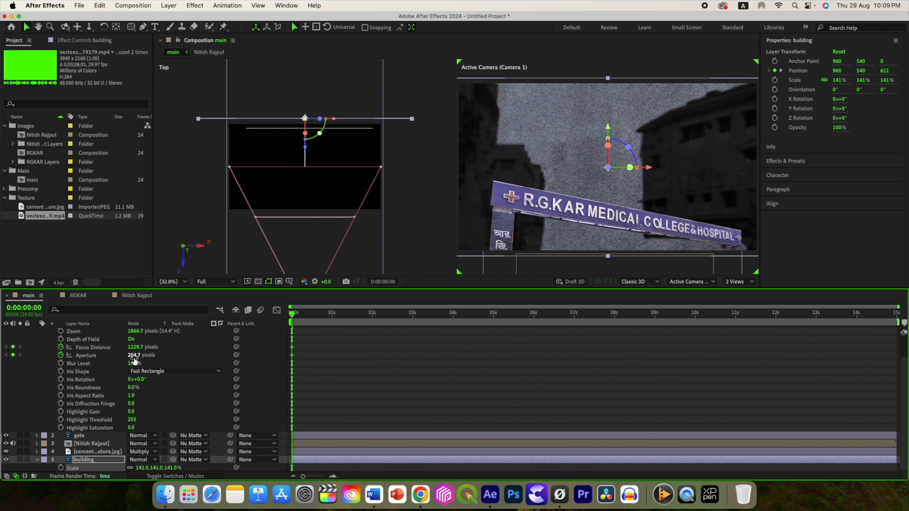
pyautogui.moveTo(132, 357); pyautogui.dragTo(129, 358)
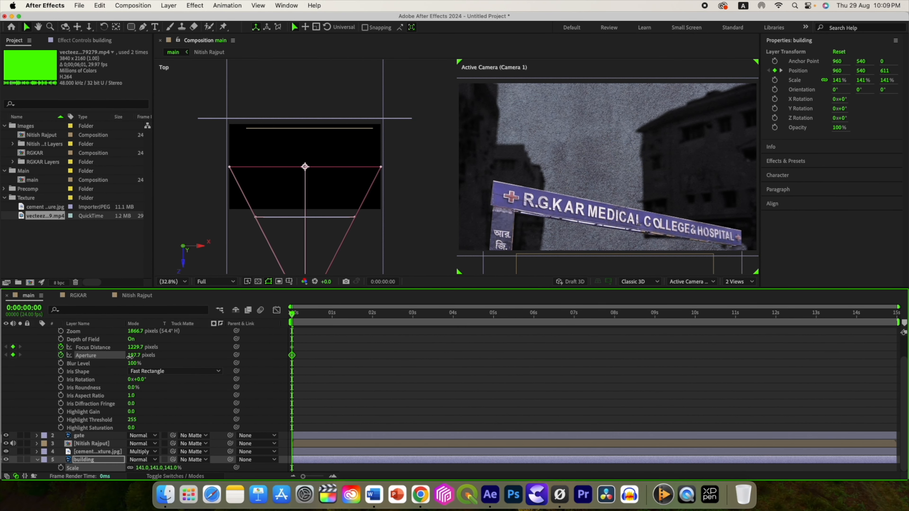
pyautogui.click(130, 357)
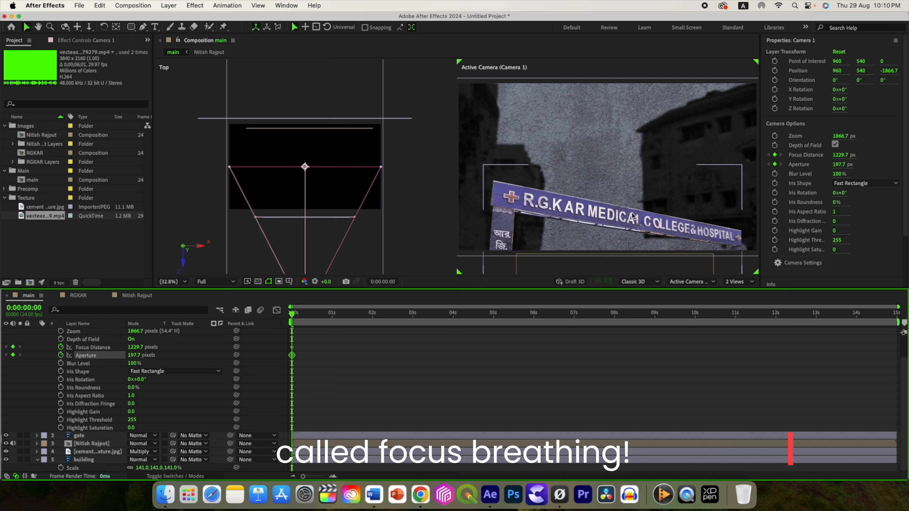
# Step: At the article layer's position keyframe at 0:00:01:06, set Camera 1's Focus Distance to 2351.7 pixels to focus on the article
pyautogui.scroll(1, 36, 335)
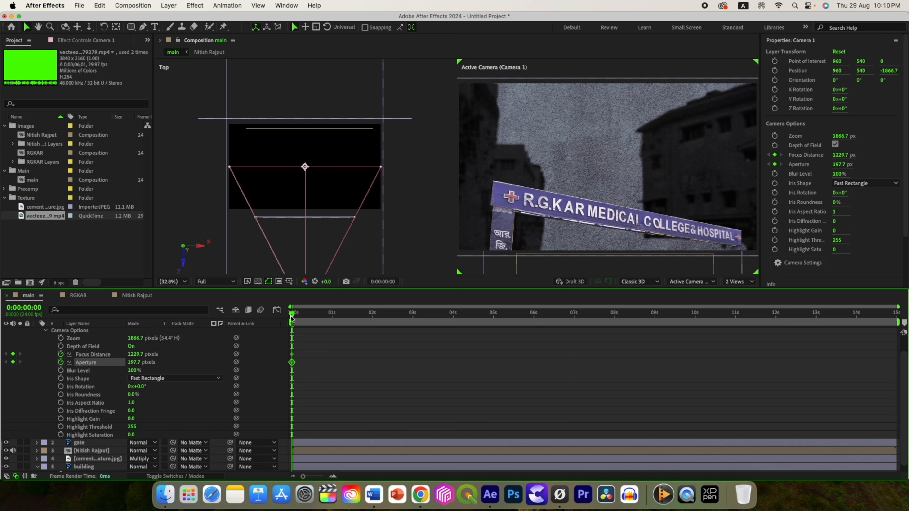
pyautogui.moveTo(292, 317); pyautogui.dragTo(341, 318)
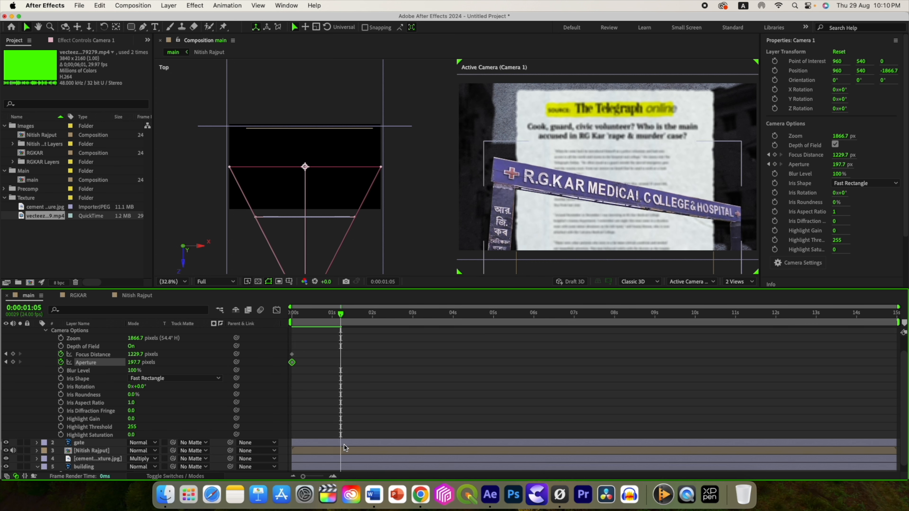
pyautogui.click(344, 453)
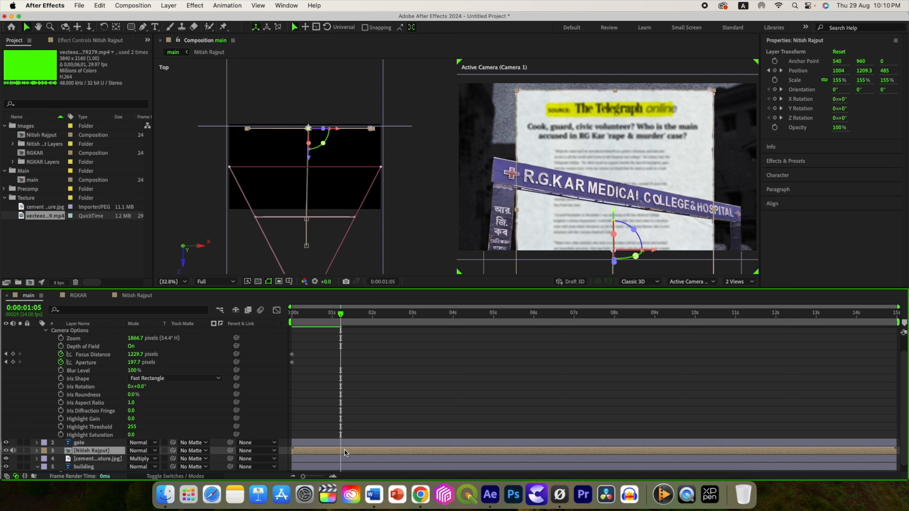
pyautogui.press('u')
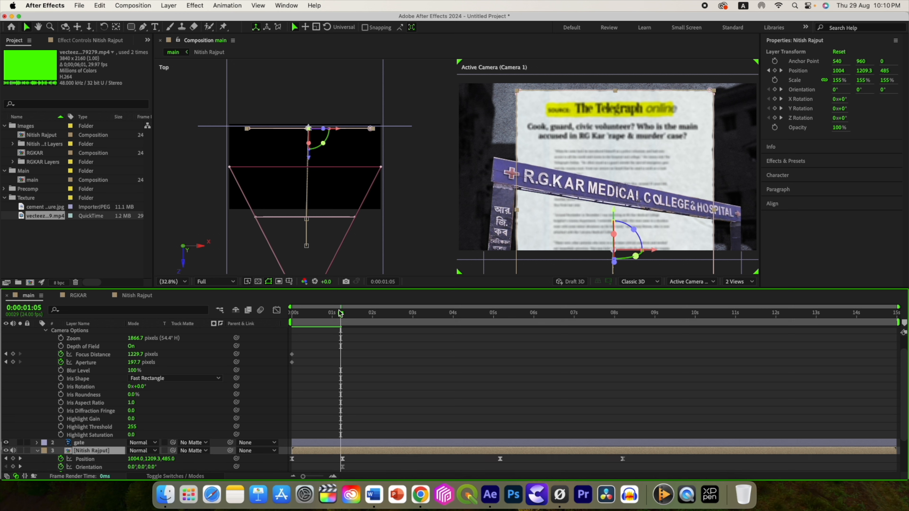
pyautogui.moveTo(341, 314); pyautogui.dragTo(343, 316)
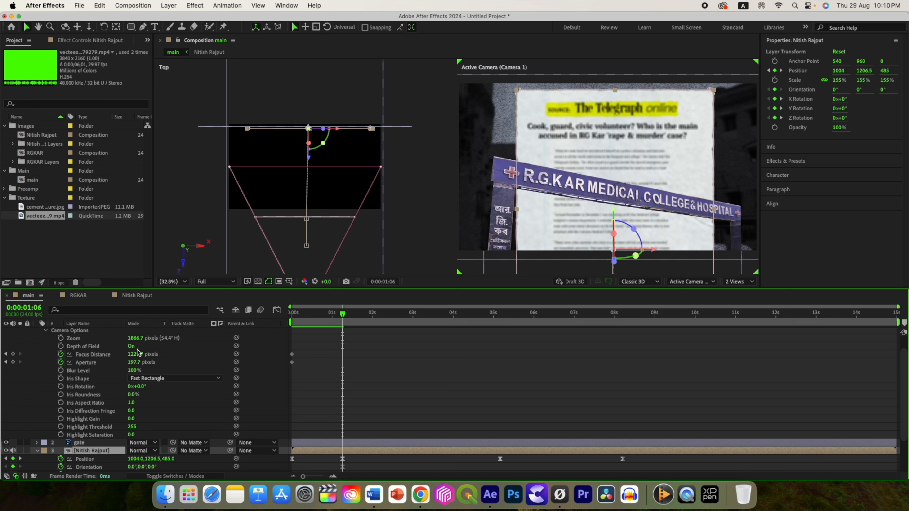
pyautogui.moveTo(137, 353); pyautogui.dragTo(152, 354)
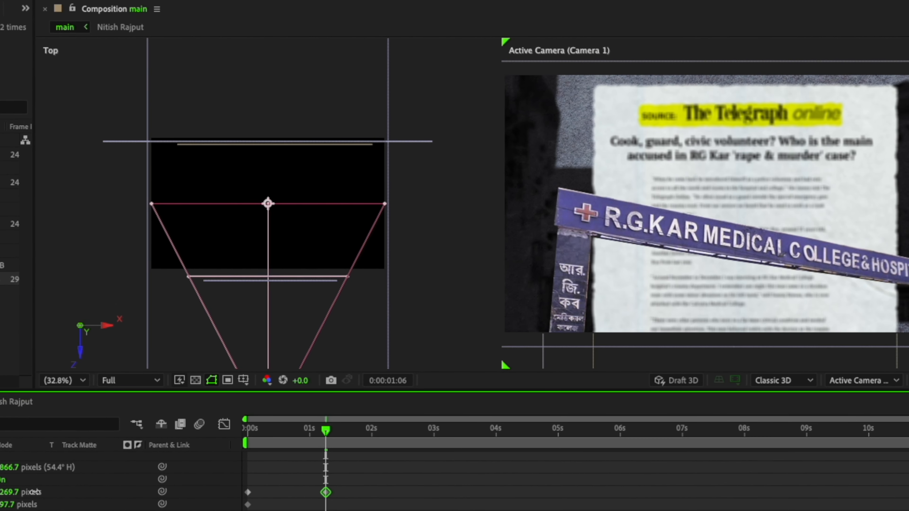
pyautogui.moveTo(34, 492); pyautogui.dragTo(652, 345)
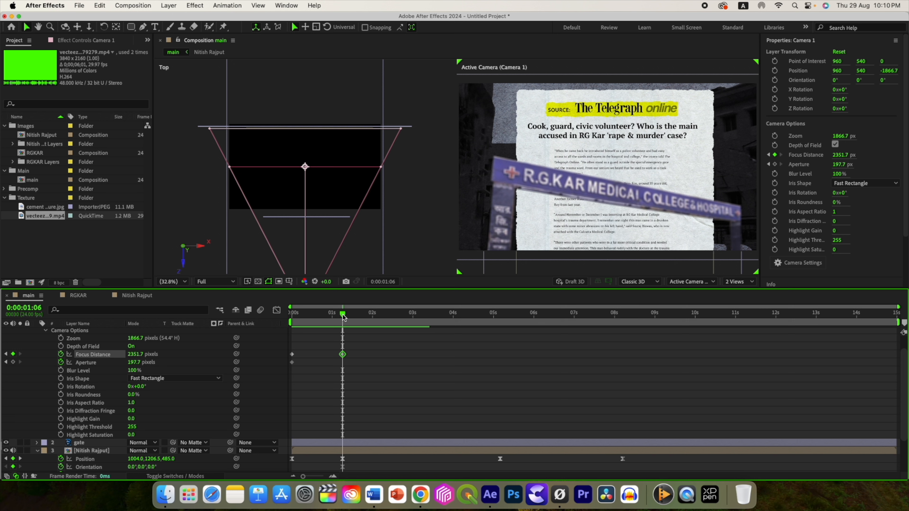
# Step: At 0:00:05:04, set Camera 1's Focus Distance to 1371.7 pixels to focus on the tilted article's highlighted text
pyautogui.moveTo(344, 317); pyautogui.dragTo(500, 322)
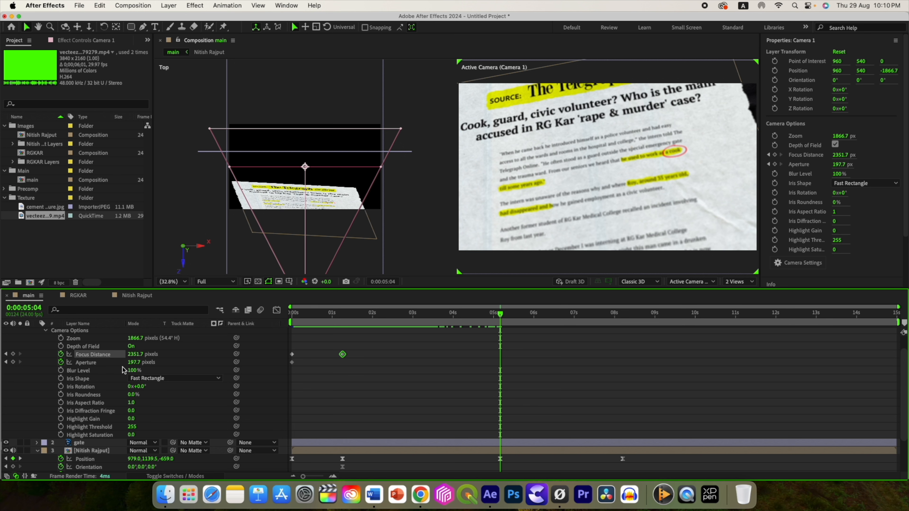
pyautogui.moveTo(131, 354); pyautogui.dragTo(45, 354)
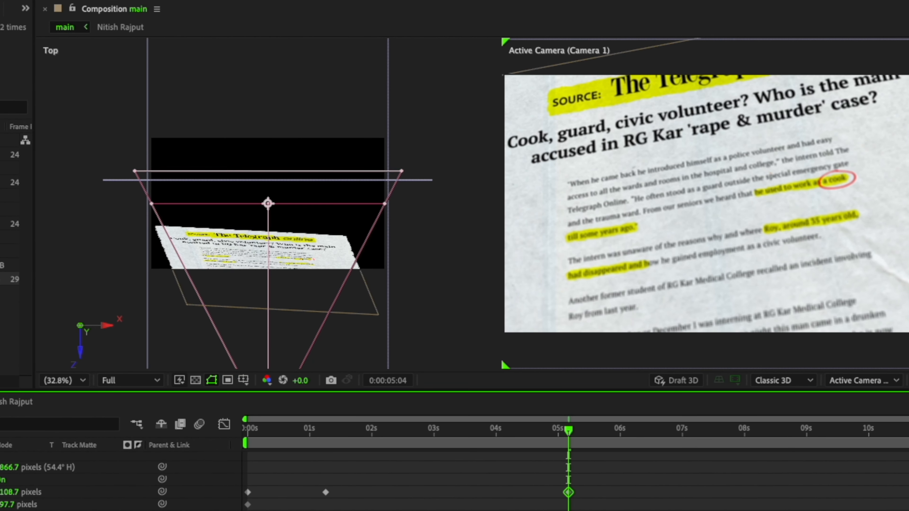
pyautogui.moveTo(9, 492); pyautogui.dragTo(0, 494)
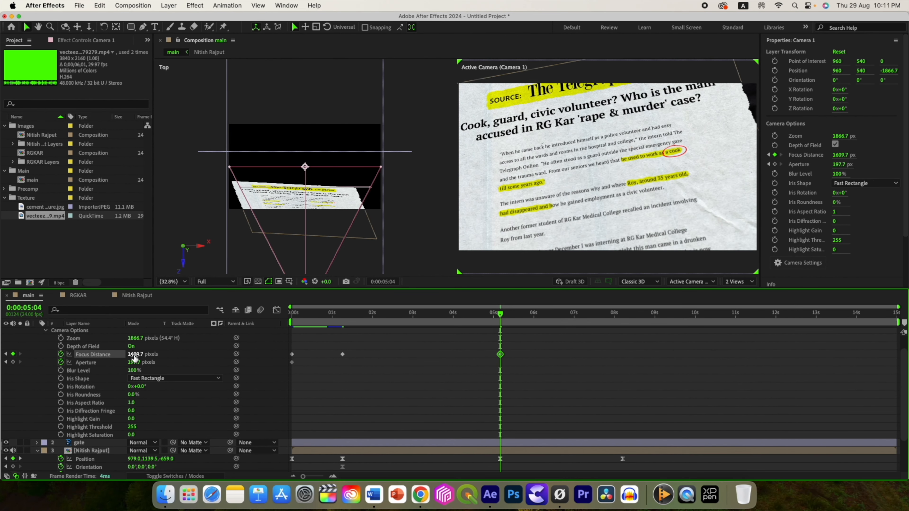
pyautogui.moveTo(107, 384); pyautogui.dragTo(49, 384)
pyautogui.moveTo(79, 355); pyautogui.dragTo(21, 355)
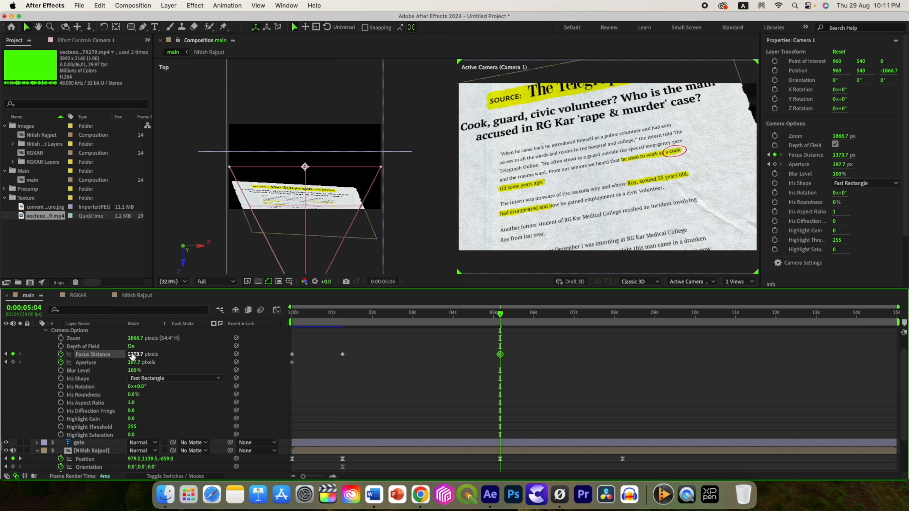
pyautogui.moveTo(132, 355)
pyautogui.mouseDown()
pyautogui.moveTo(2, 345)
pyautogui.moveTo(313, 367)
pyautogui.moveTo(3, 352)
pyautogui.moveTo(122, 348)
pyautogui.mouseUp()
# Step: Set Camera 1's Aperture to 450.7 pixels at 0:00:05:04 and change its Iris Shape to Hexagon
pyautogui.moveTo(134, 365); pyautogui.dragTo(139, 363)
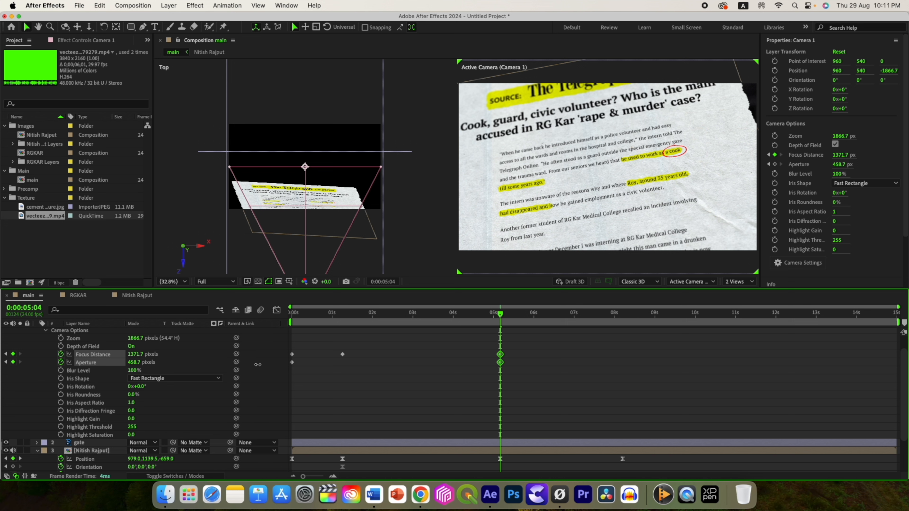
pyautogui.click(254, 365)
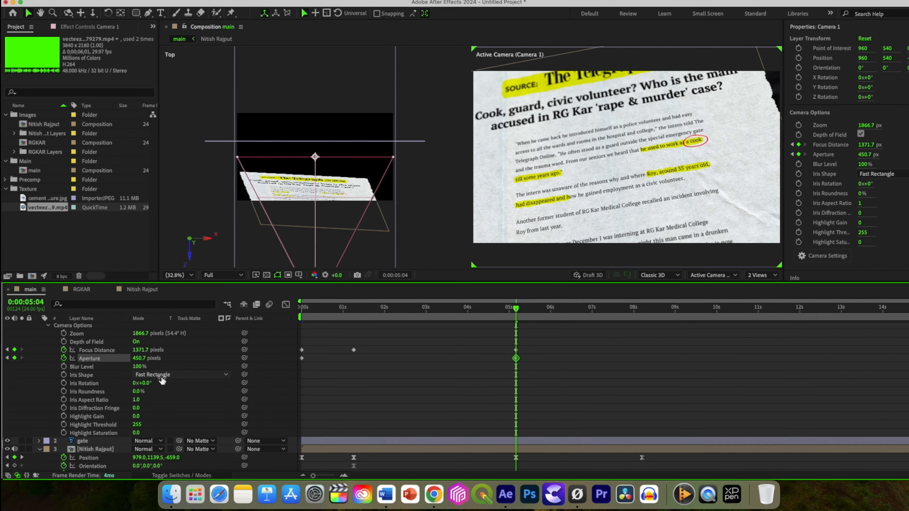
pyautogui.click(173, 378)
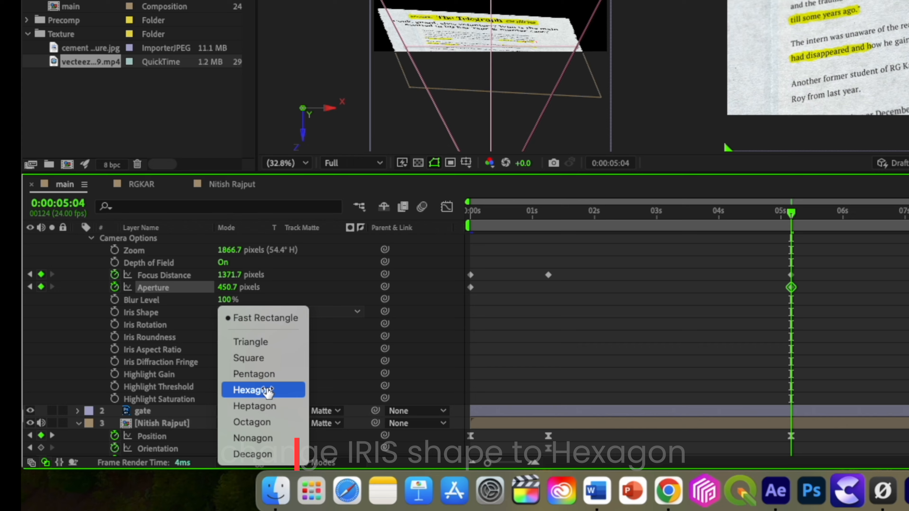
pyautogui.click(267, 391)
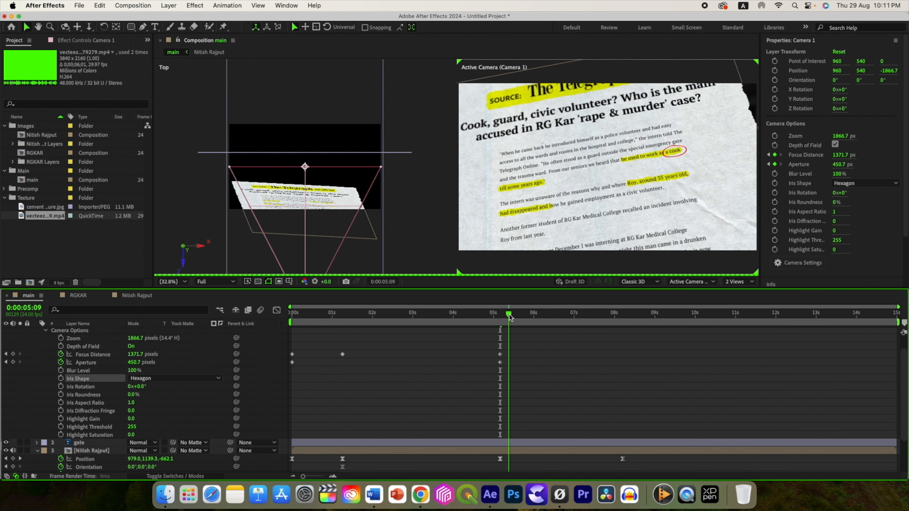
# Step: At the article layer's position keyframe at 0:00:08:05, set Camera 1's Focus Distance to 1002.7 pixels and lower its Aperture
pyautogui.moveTo(502, 318); pyautogui.dragTo(623, 321)
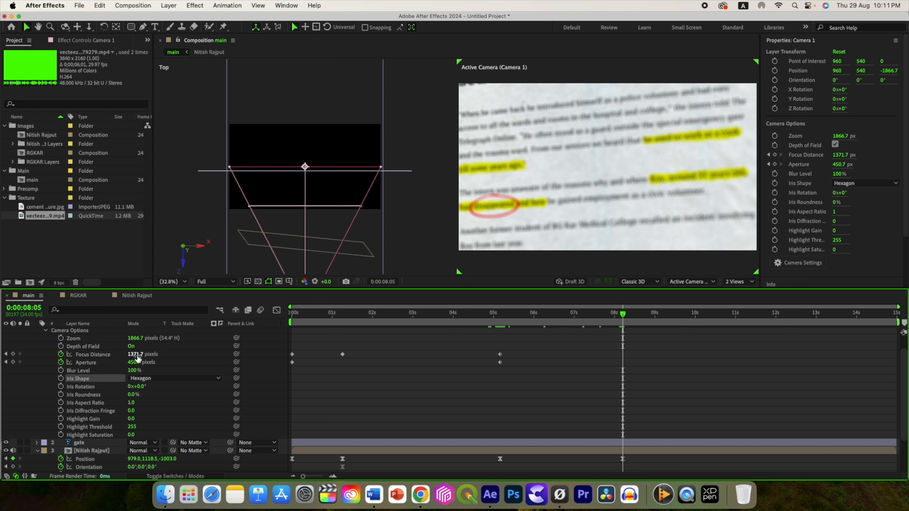
pyautogui.moveTo(136, 354); pyautogui.dragTo(2, 337)
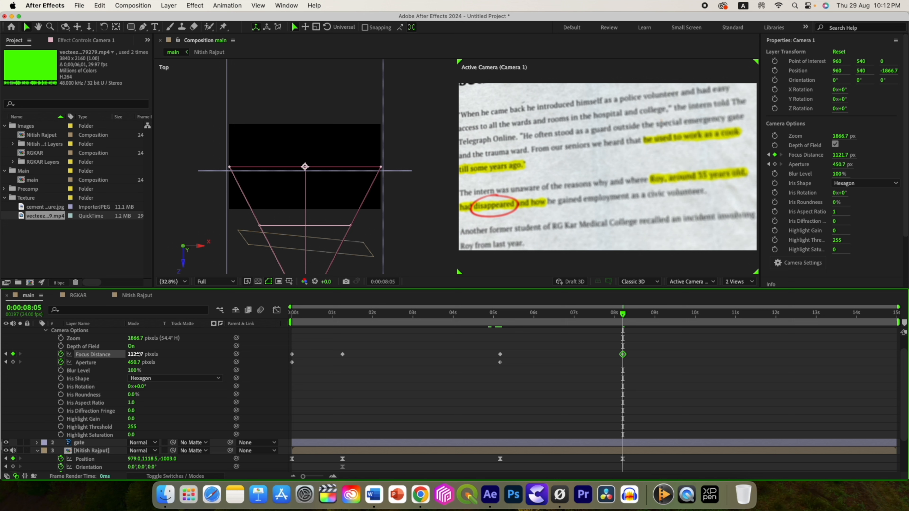
pyautogui.moveTo(138, 354); pyautogui.dragTo(16, 350)
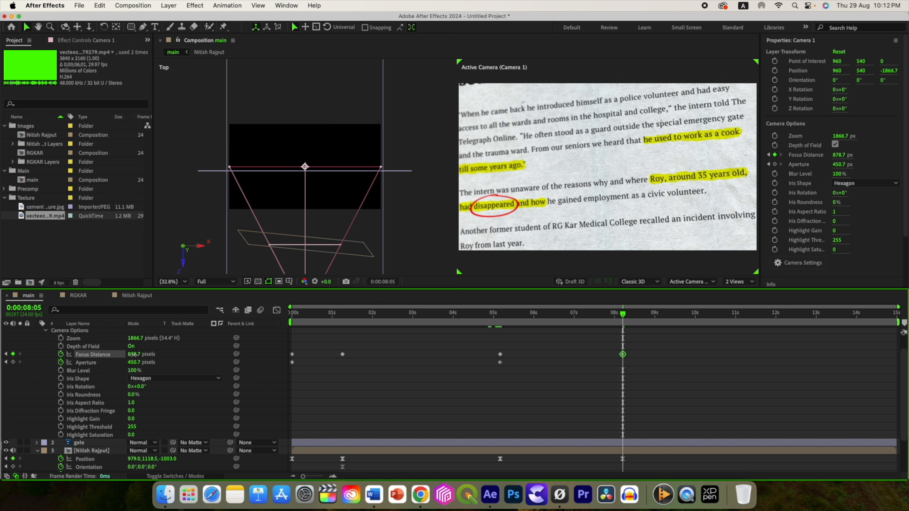
pyautogui.moveTo(133, 354)
pyautogui.mouseDown()
pyautogui.moveTo(119, 354)
pyautogui.moveTo(197, 354)
pyautogui.moveTo(114, 362)
pyautogui.moveTo(136, 359)
pyautogui.moveTo(128, 359)
pyautogui.mouseUp()
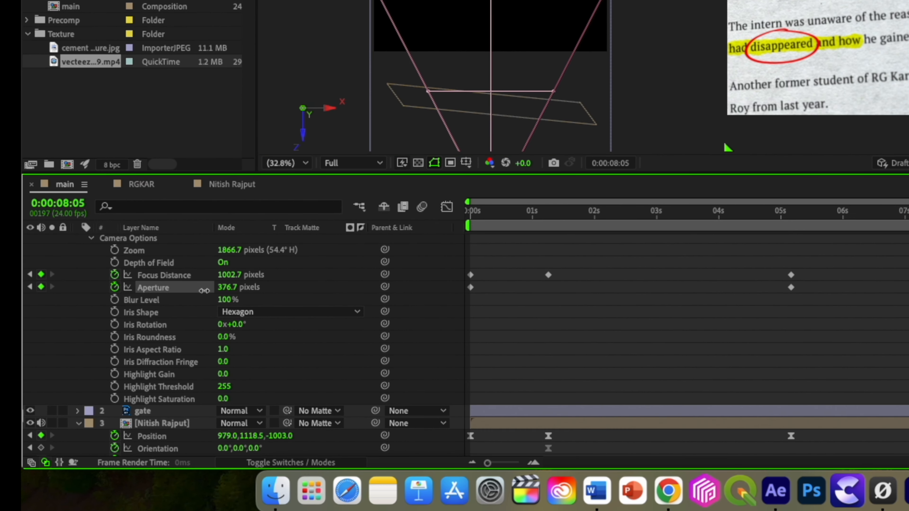
pyautogui.moveTo(204, 291); pyautogui.dragTo(193, 291)
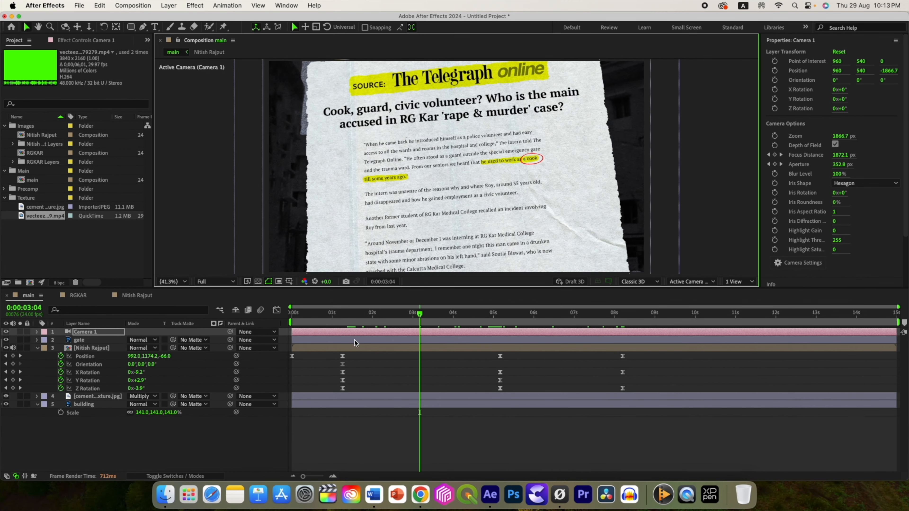
# Step: Scale the gate layer down to 46%, preview the opening seconds, and collapse the article layer's properties
pyautogui.click(326, 314)
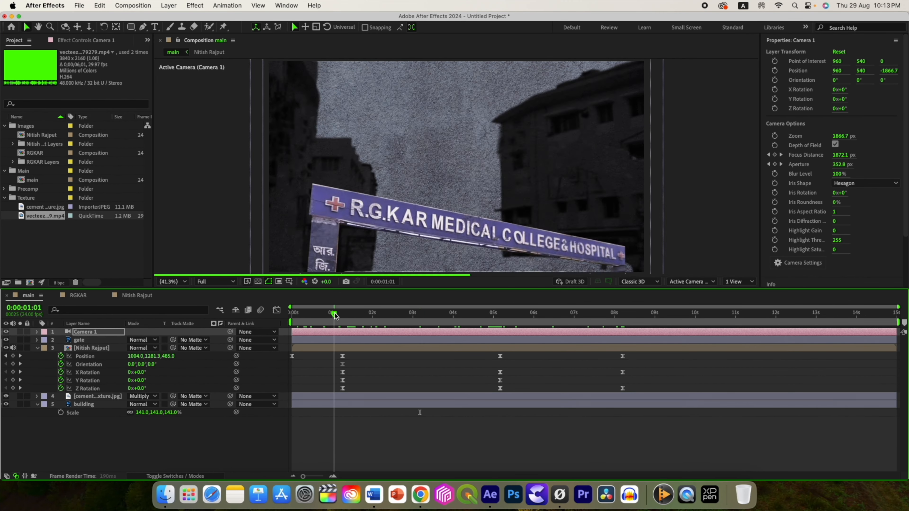
pyautogui.moveTo(327, 317)
pyautogui.mouseDown()
pyautogui.moveTo(311, 317)
pyautogui.moveTo(335, 318)
pyautogui.moveTo(291, 317)
pyautogui.moveTo(343, 319)
pyautogui.mouseUp()
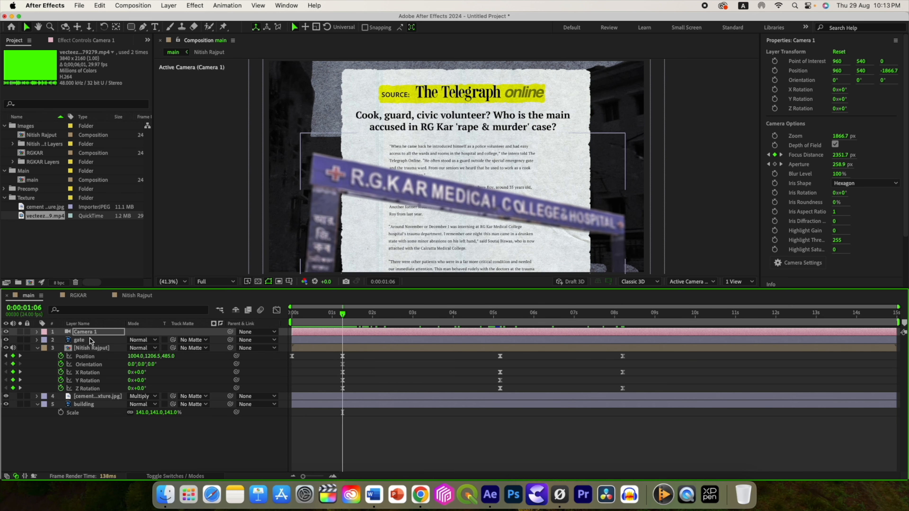
pyautogui.click(84, 340)
pyautogui.press('s')
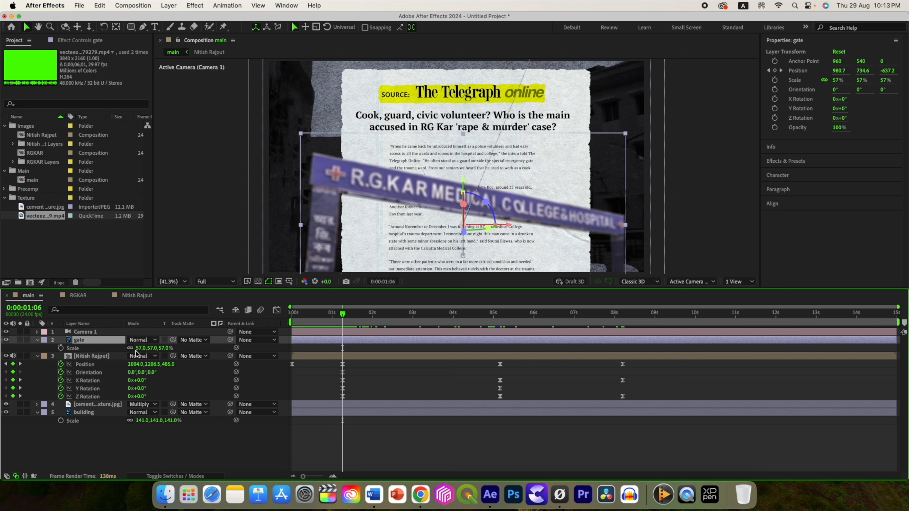
pyautogui.moveTo(139, 349); pyautogui.dragTo(135, 349)
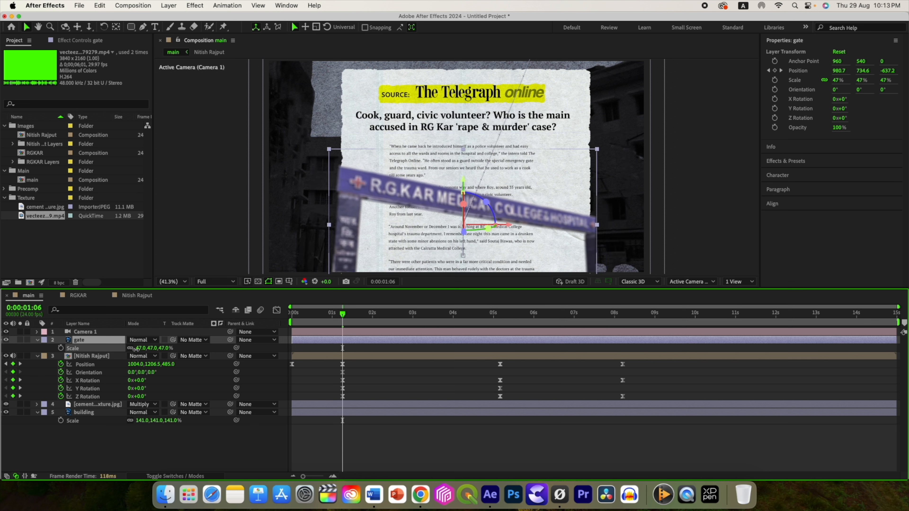
pyautogui.click(288, 324)
pyautogui.moveTo(289, 324); pyautogui.dragTo(367, 322)
pyautogui.press('space')
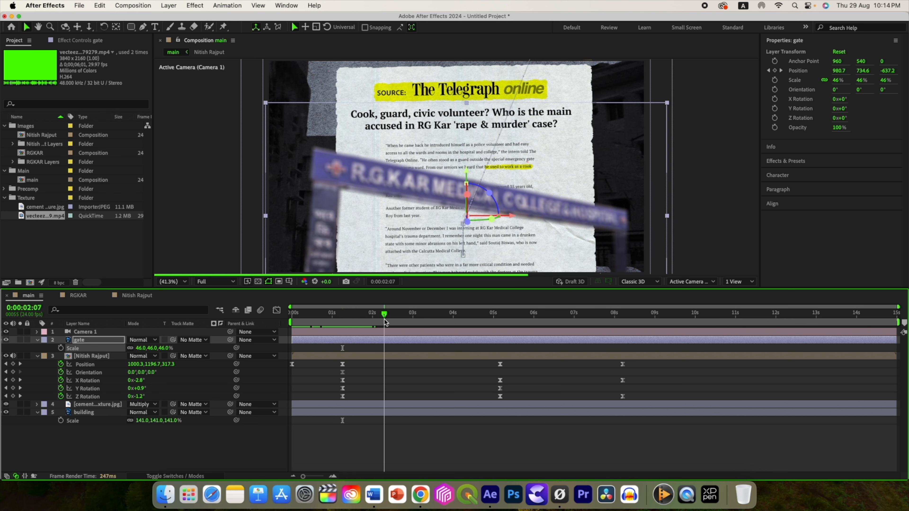
pyautogui.click(37, 356)
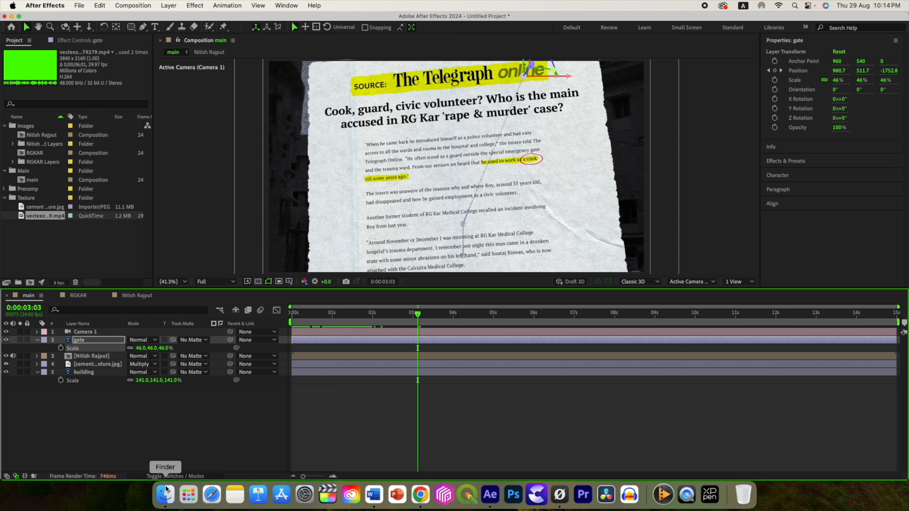
# Step: Bring particles.mov from the external drive in Finder into the main composition, between the gate and article layers
pyautogui.click(165, 494)
pyautogui.click(150, 332)
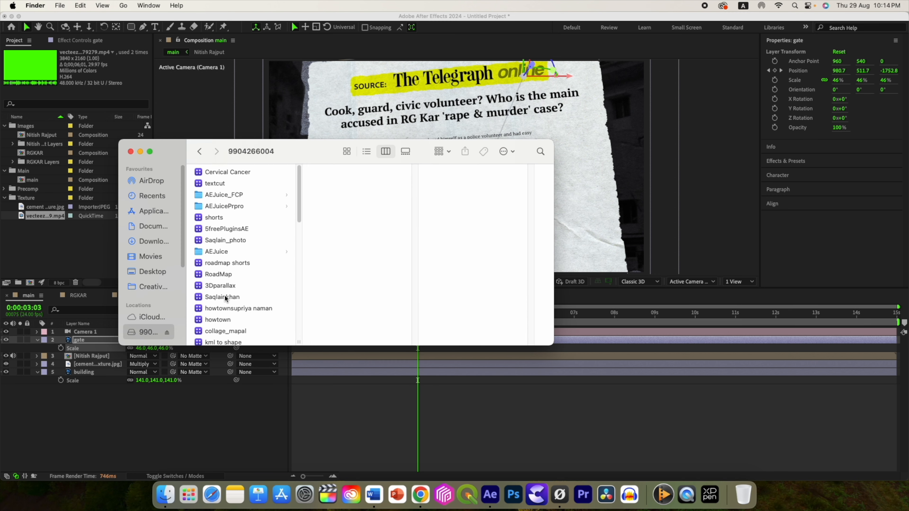
pyautogui.scroll(-10, 225, 298)
pyautogui.click(229, 223)
pyautogui.click(335, 183)
pyautogui.moveTo(444, 172); pyautogui.dragTo(102, 353)
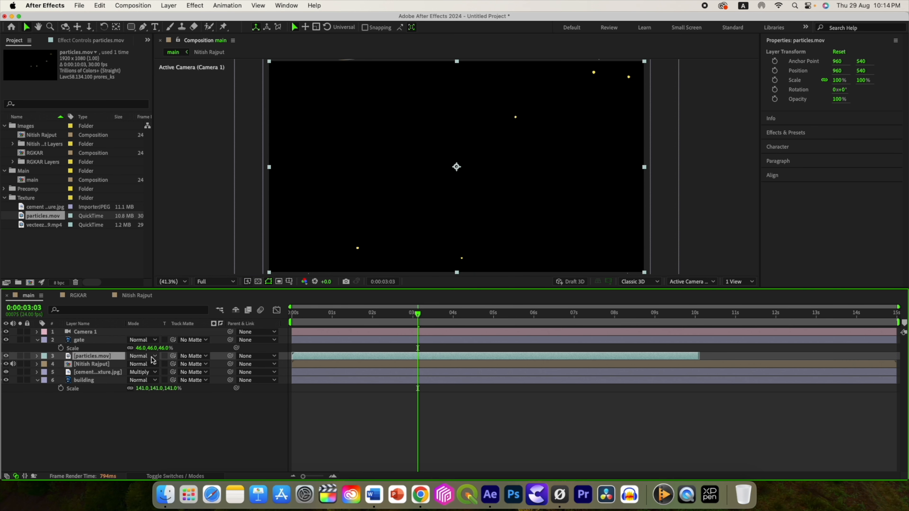
# Step: Set the particles.mov layer's blending mode to Screen and its opacity to 62%
pyautogui.click(142, 356)
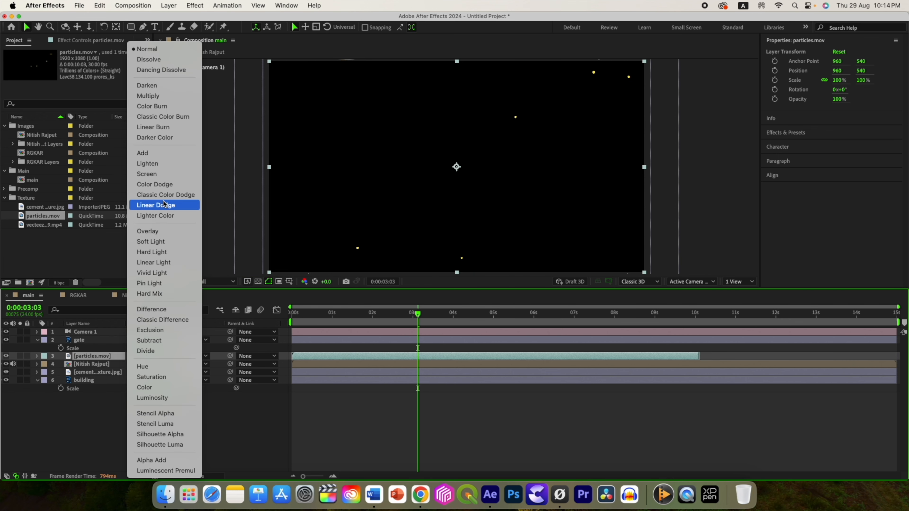
pyautogui.click(155, 176)
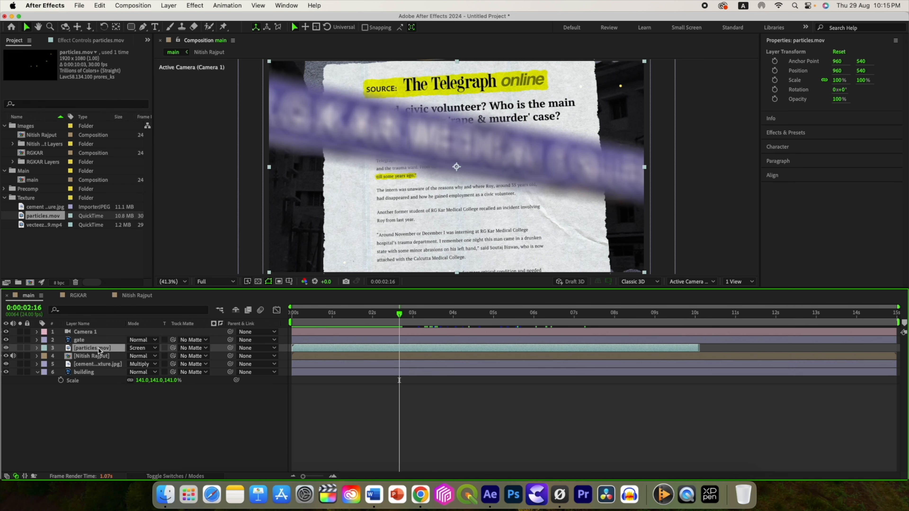
pyautogui.press('t')
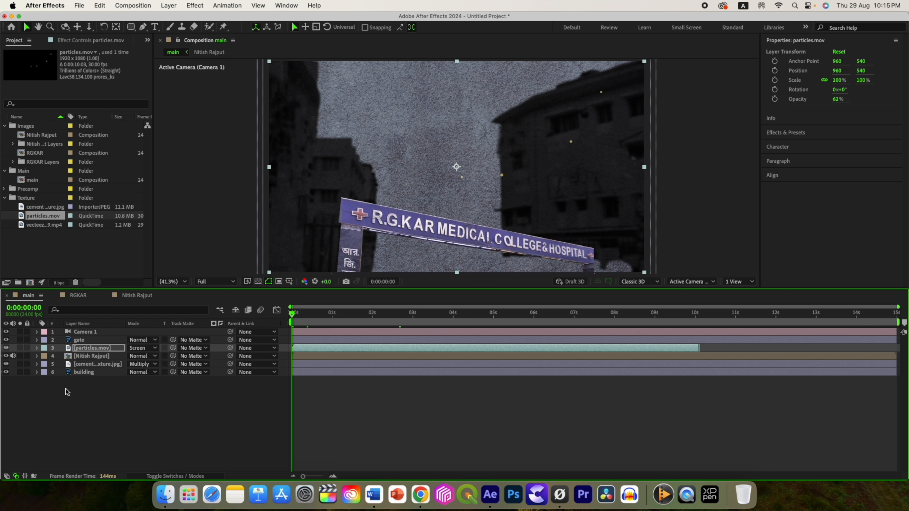
# Step: Create an adjustment layer in the main composition and move it to the top of the layer stack, above Camera 1
pyautogui.rightClick(80, 398)
pyautogui.moveTo(107, 357)
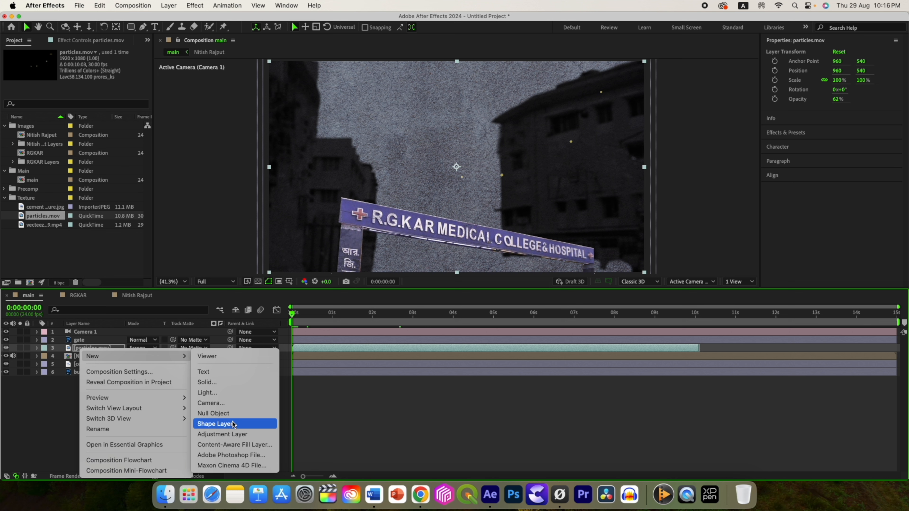
pyautogui.click(219, 435)
pyautogui.moveTo(93, 348); pyautogui.dragTo(85, 333)
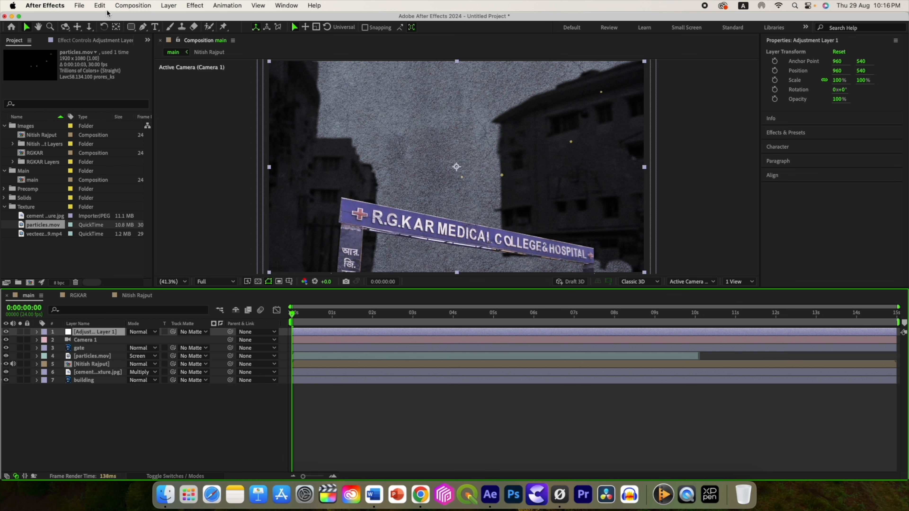